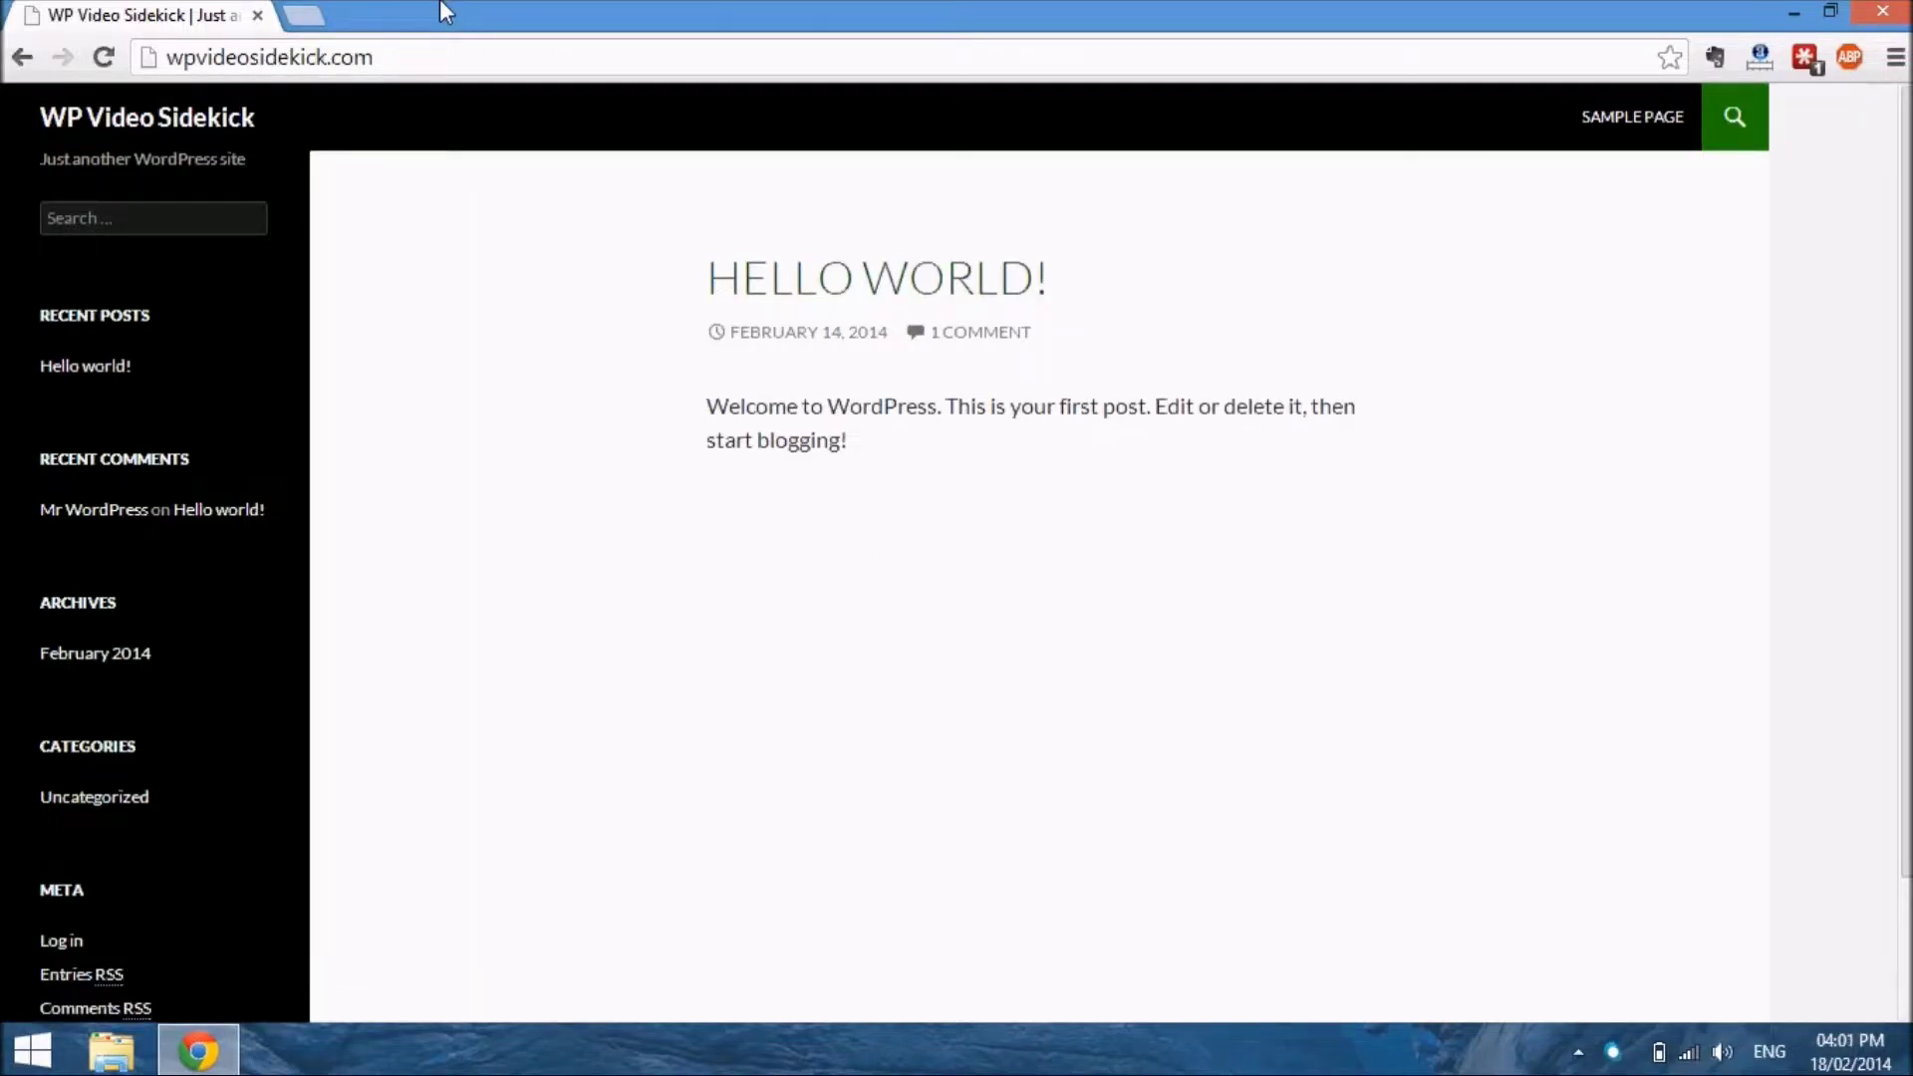
Open the wp-admin address of wpvideosidekick.com and log in to the site's dashboard
left_click(432, 74)
left_click(433, 74)
type("/wp")
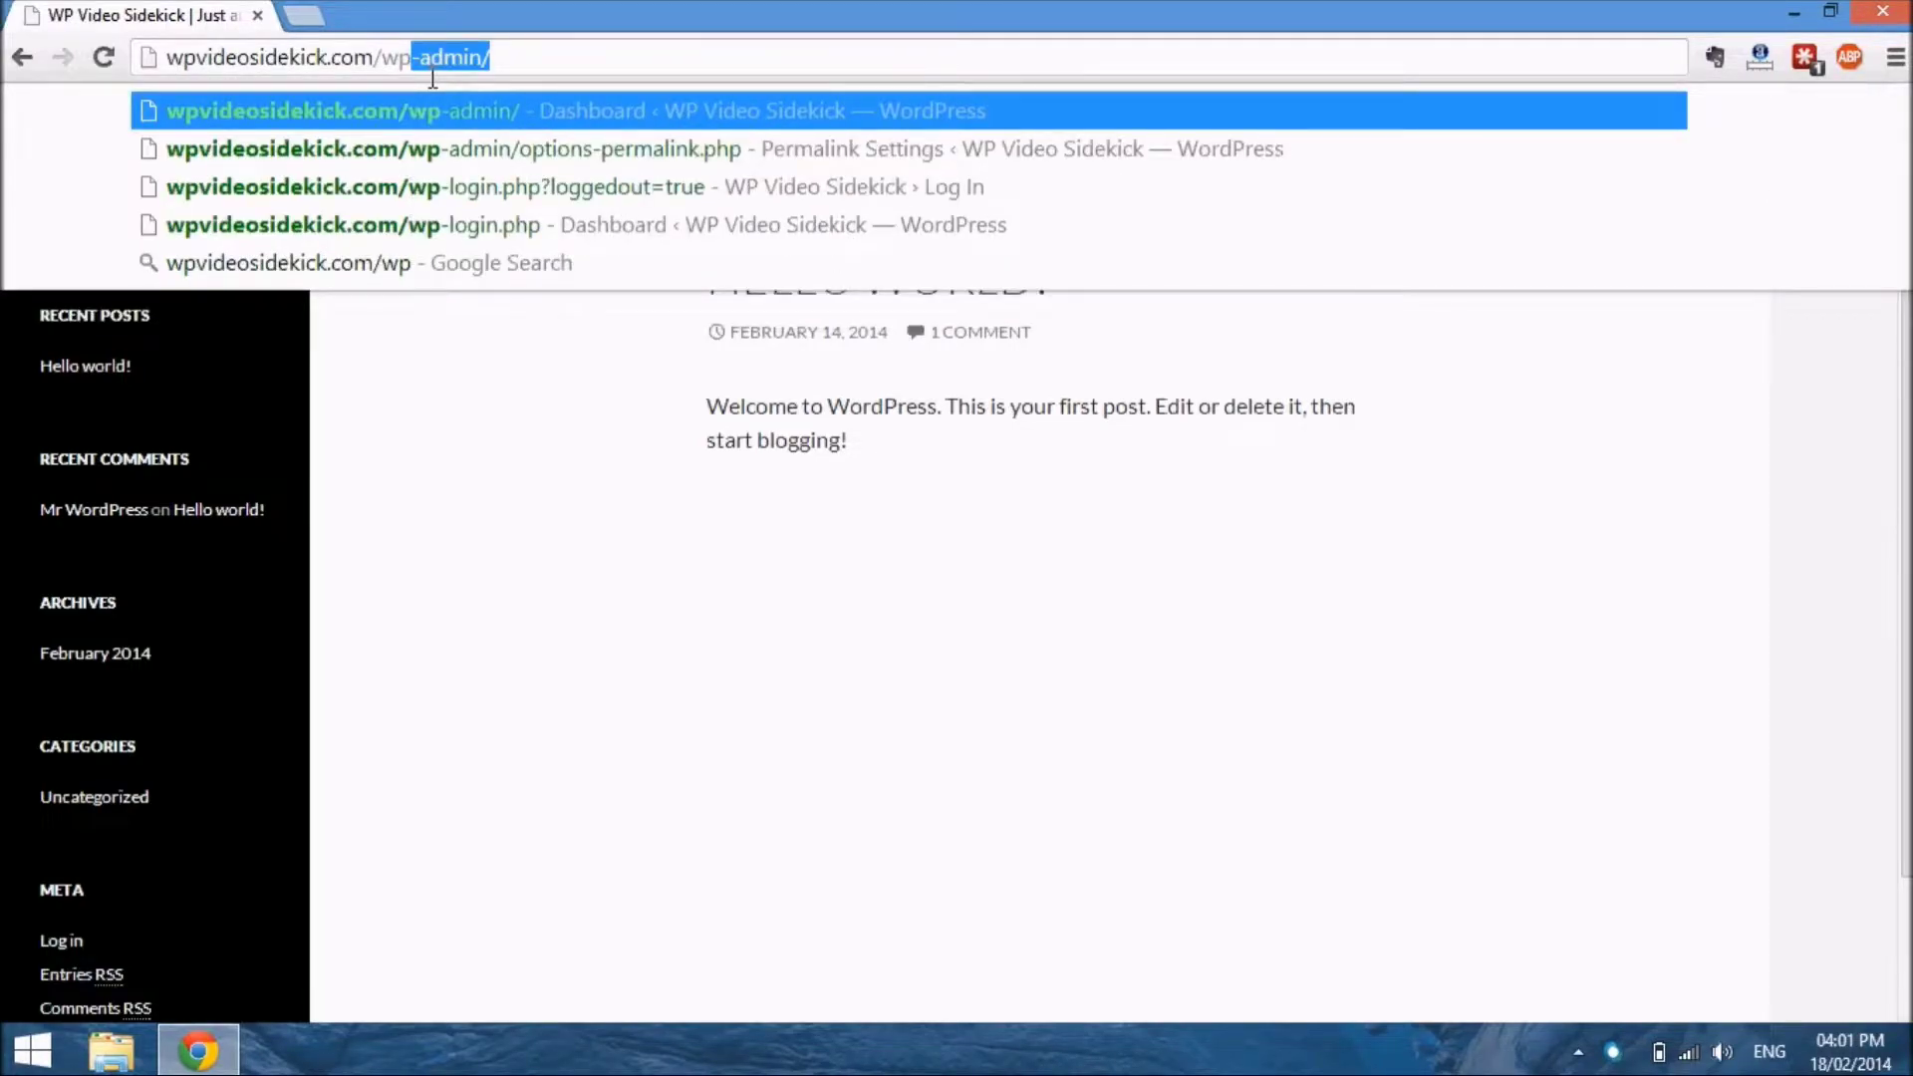
key("Return")
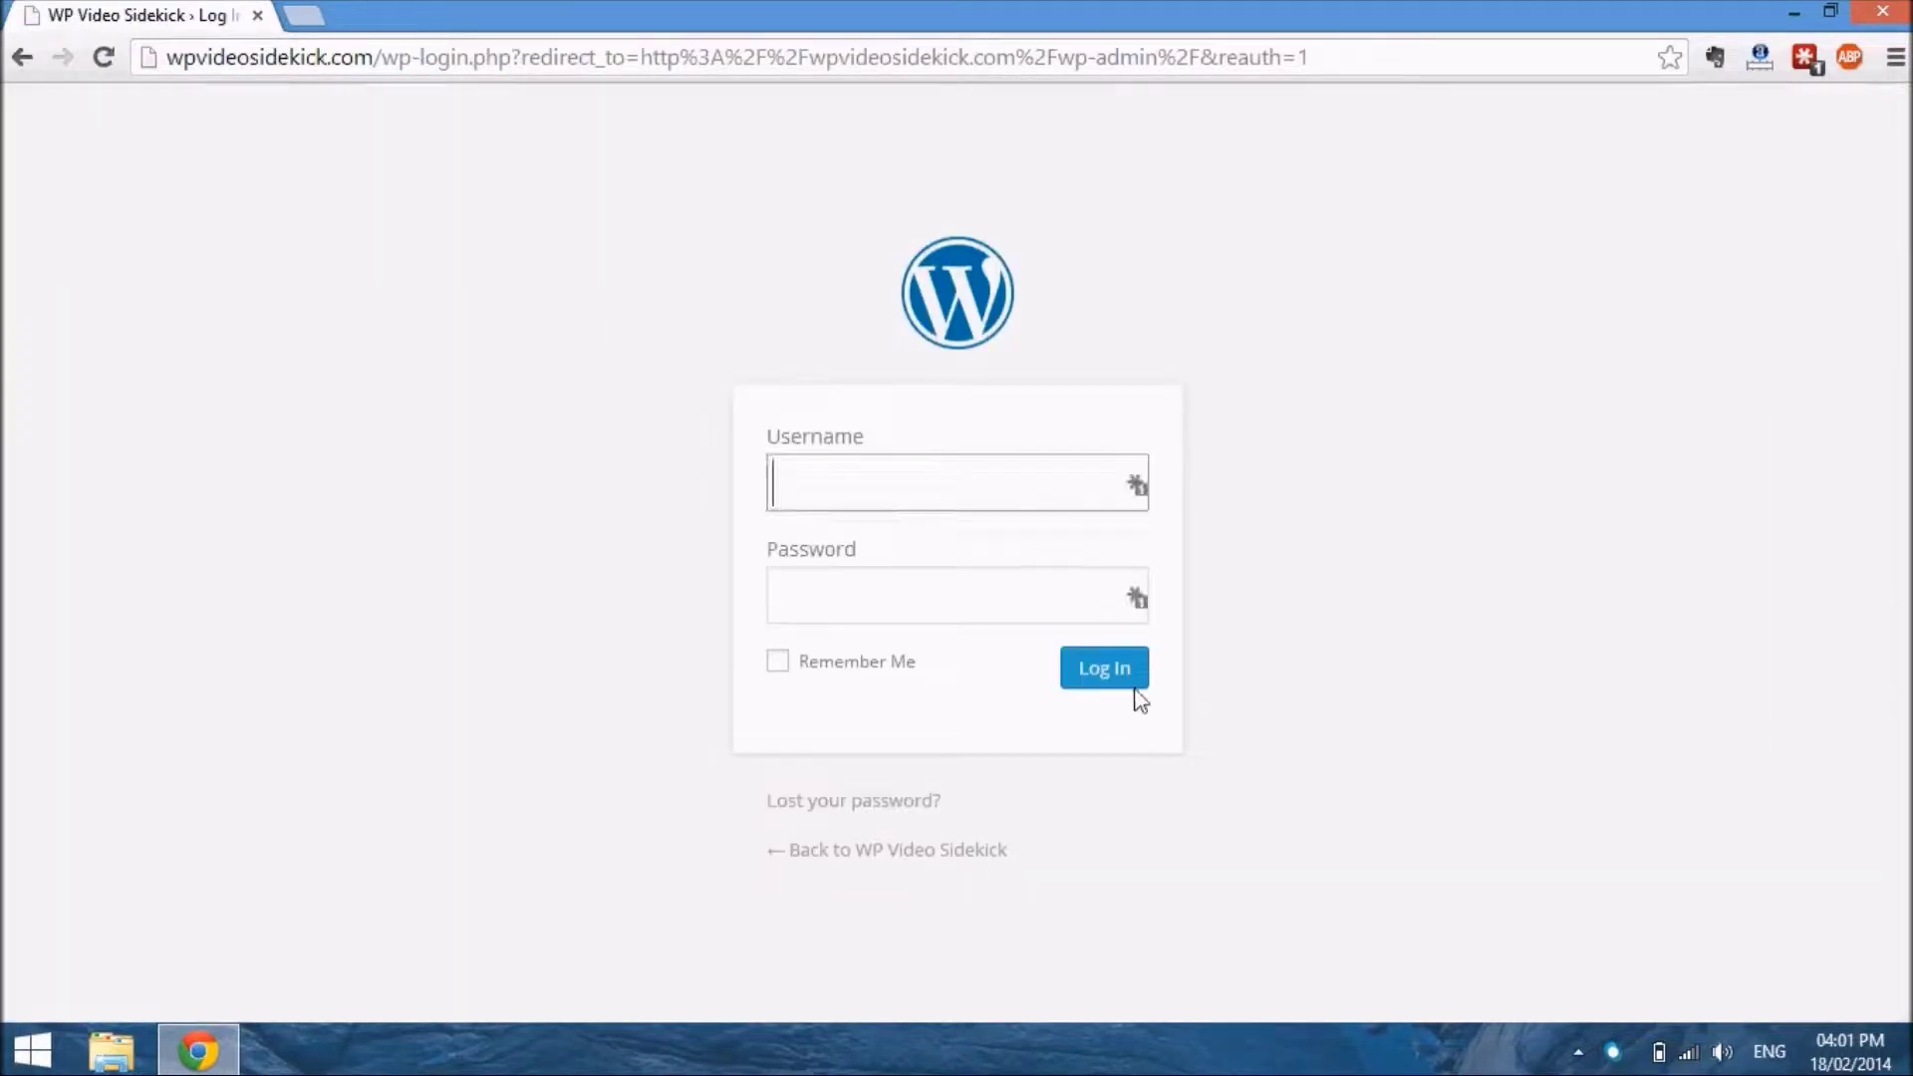
left_click(1107, 679)
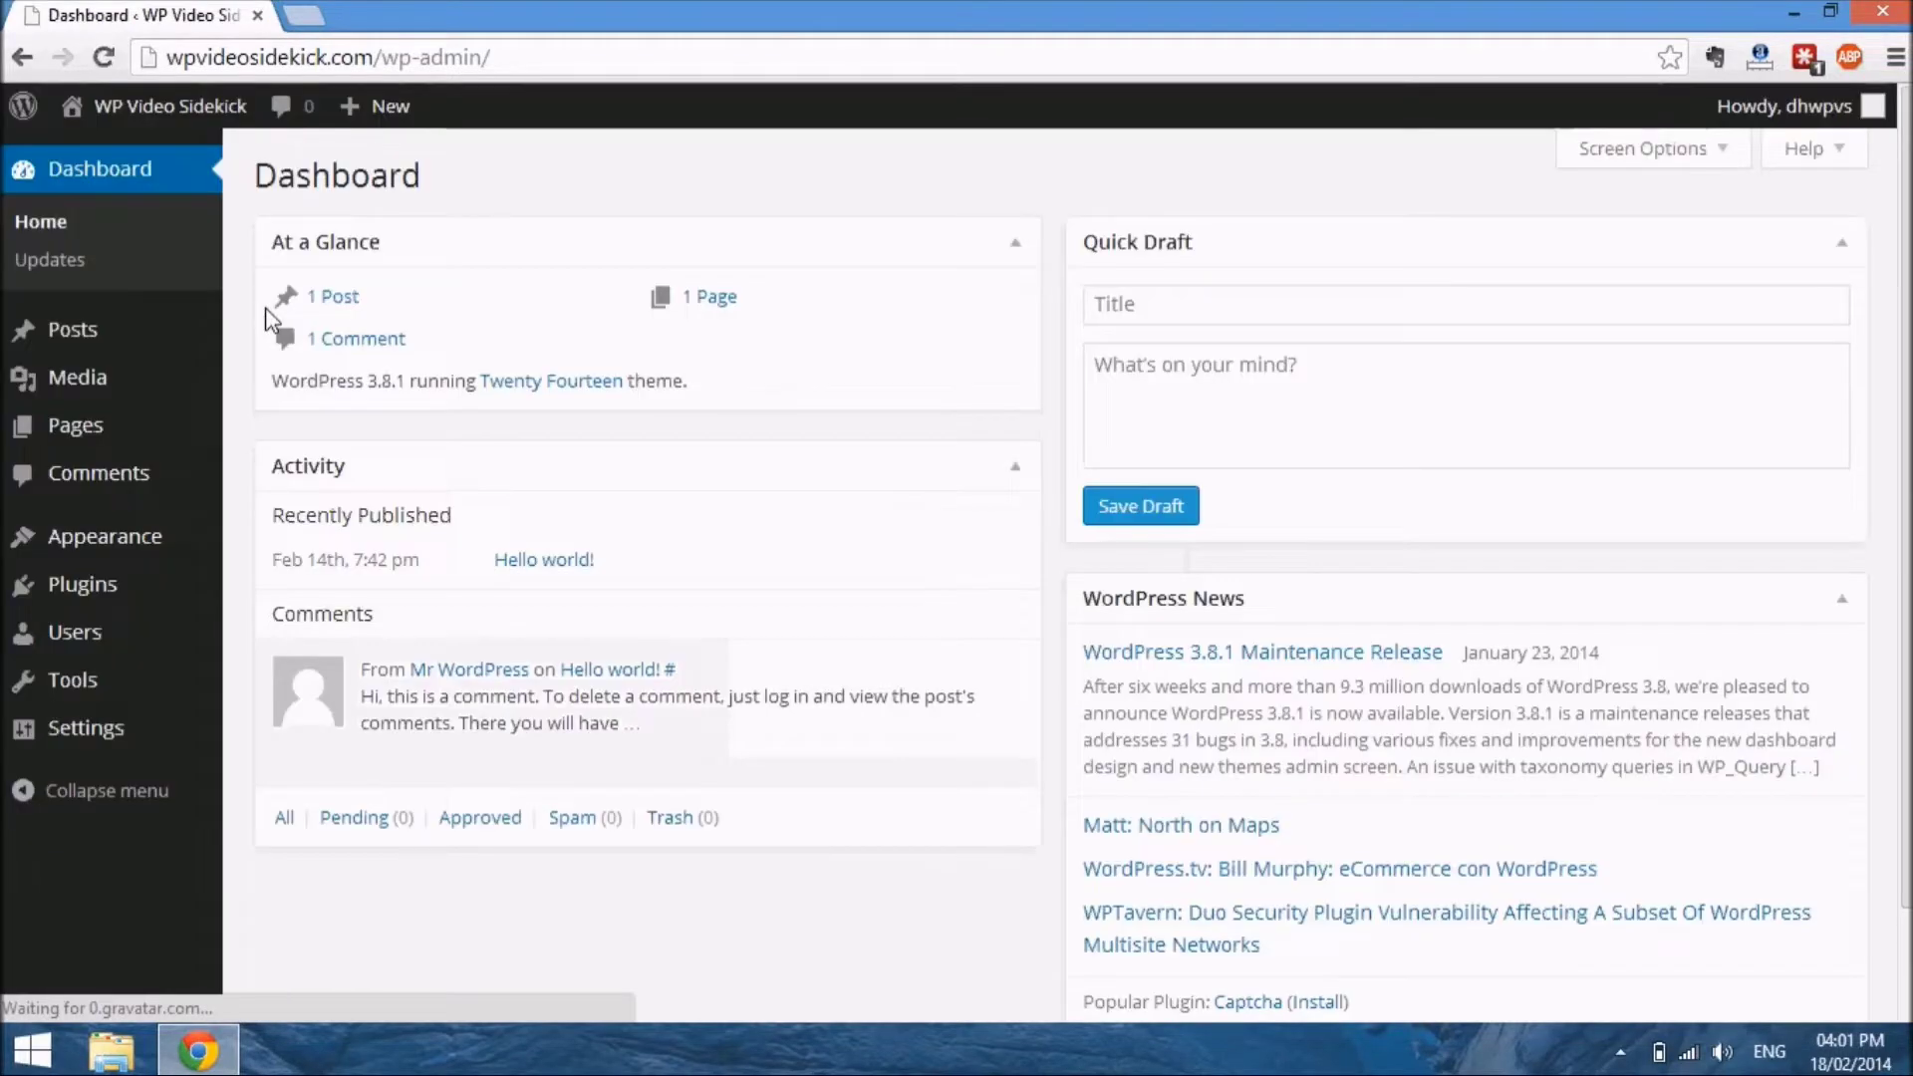
Go to the site's list of posts and start a new post
left_click(72, 338)
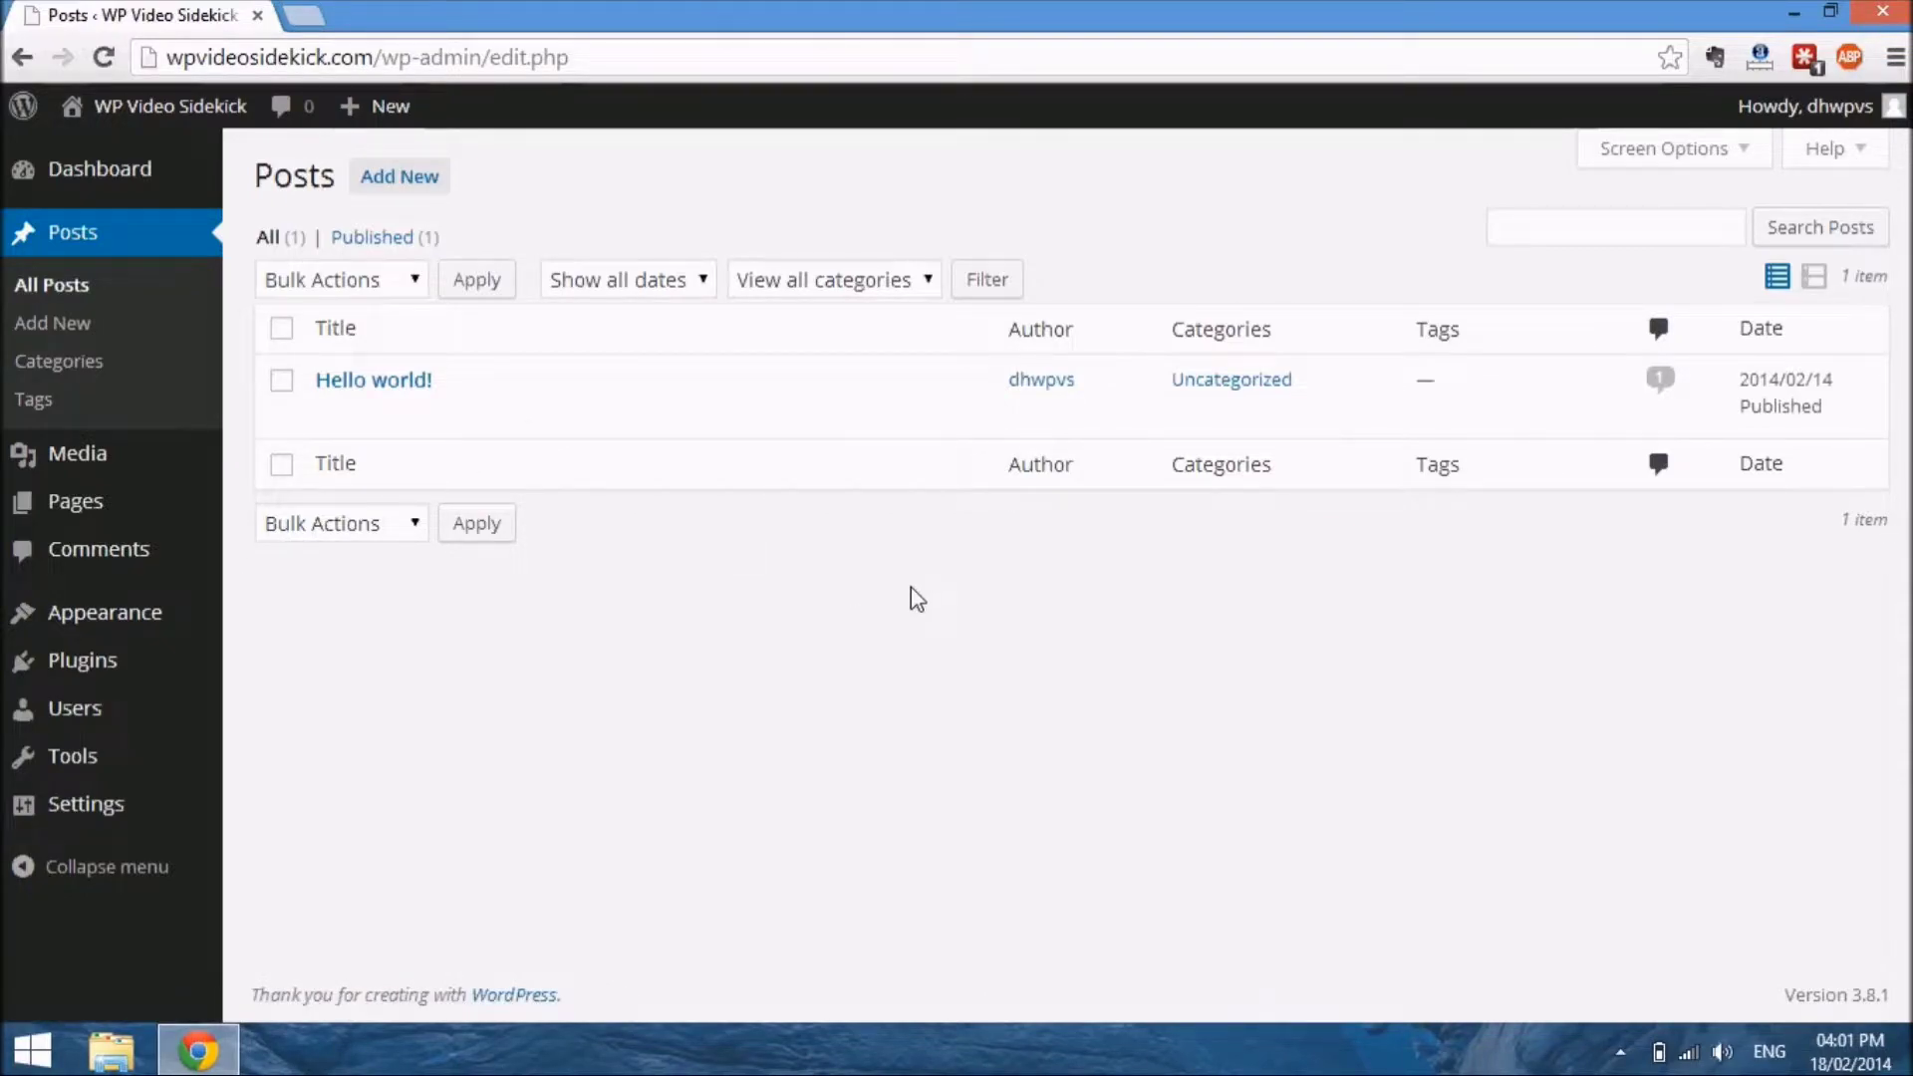
mouse_move(666, 405)
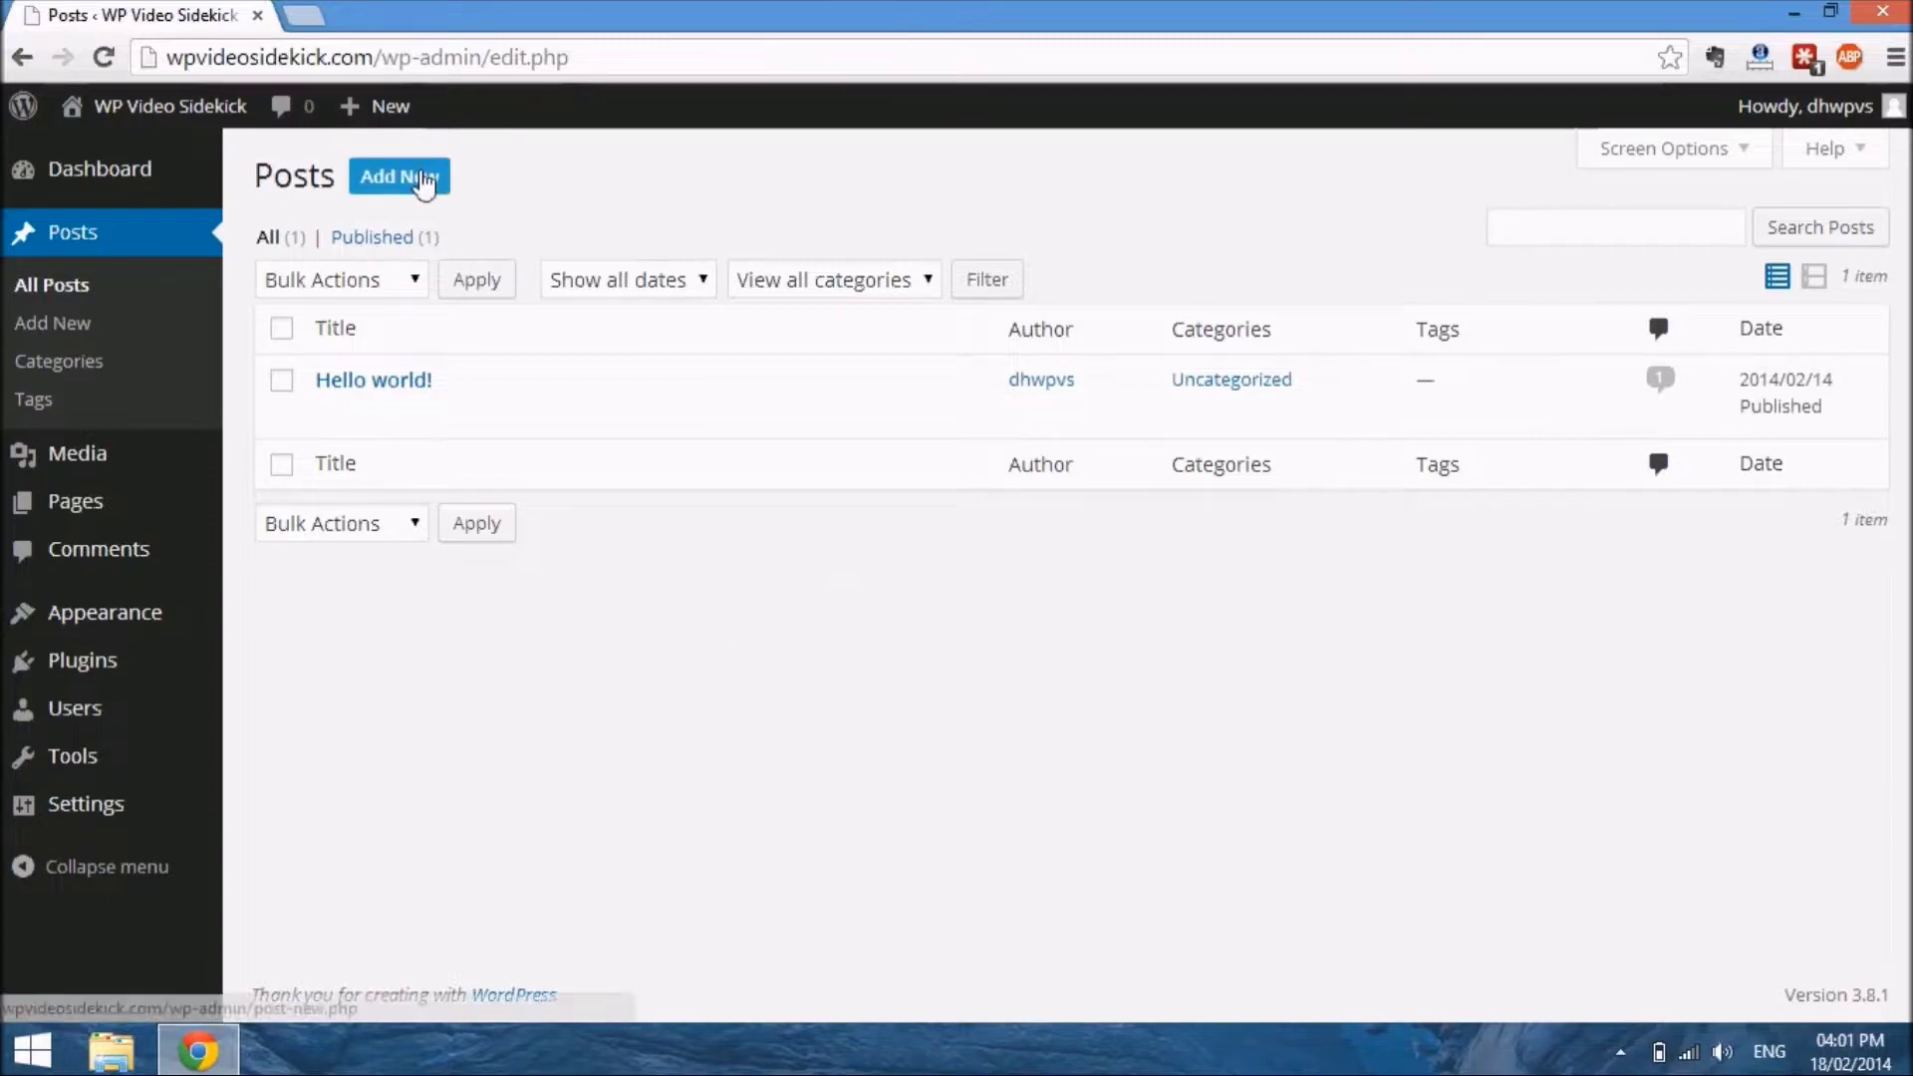
left_click(426, 181)
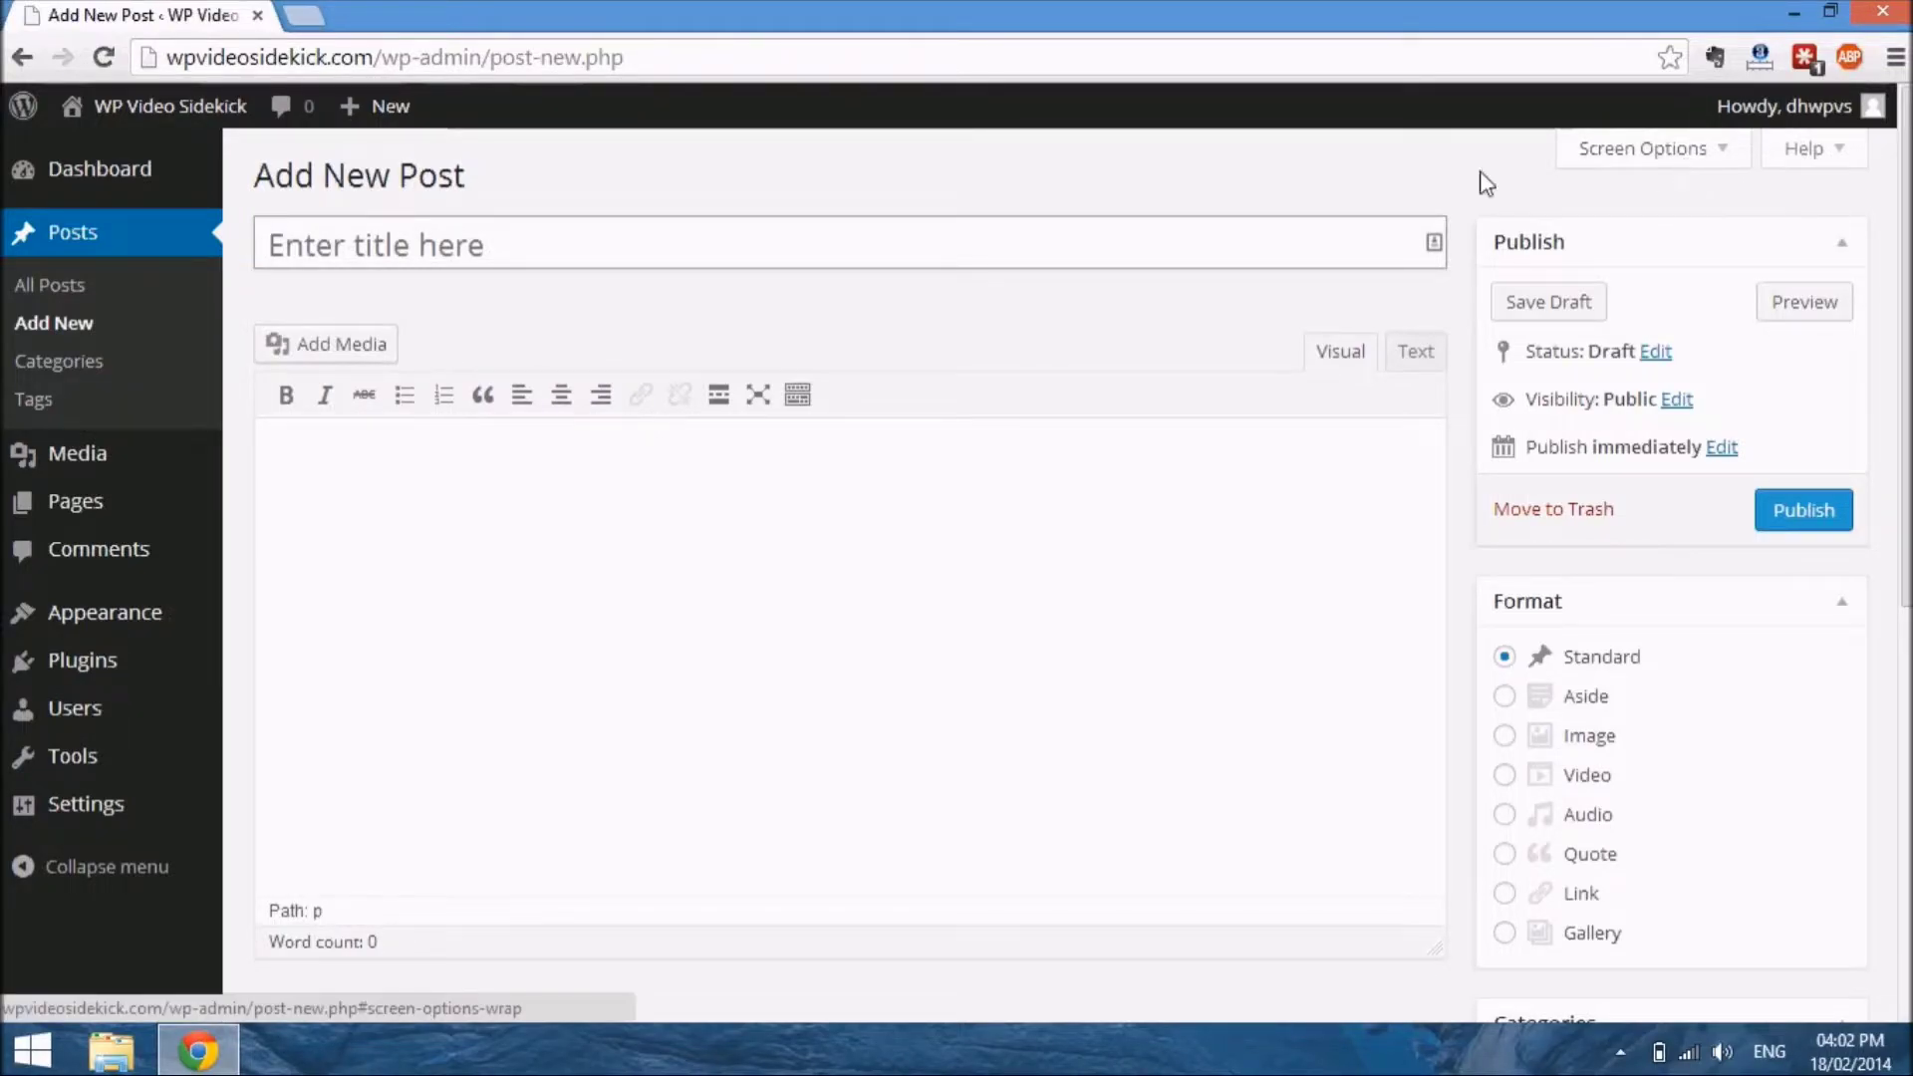
Enable the Discussion box in the post editor's screen options and view its comment and trackback settings
left_click(1731, 158)
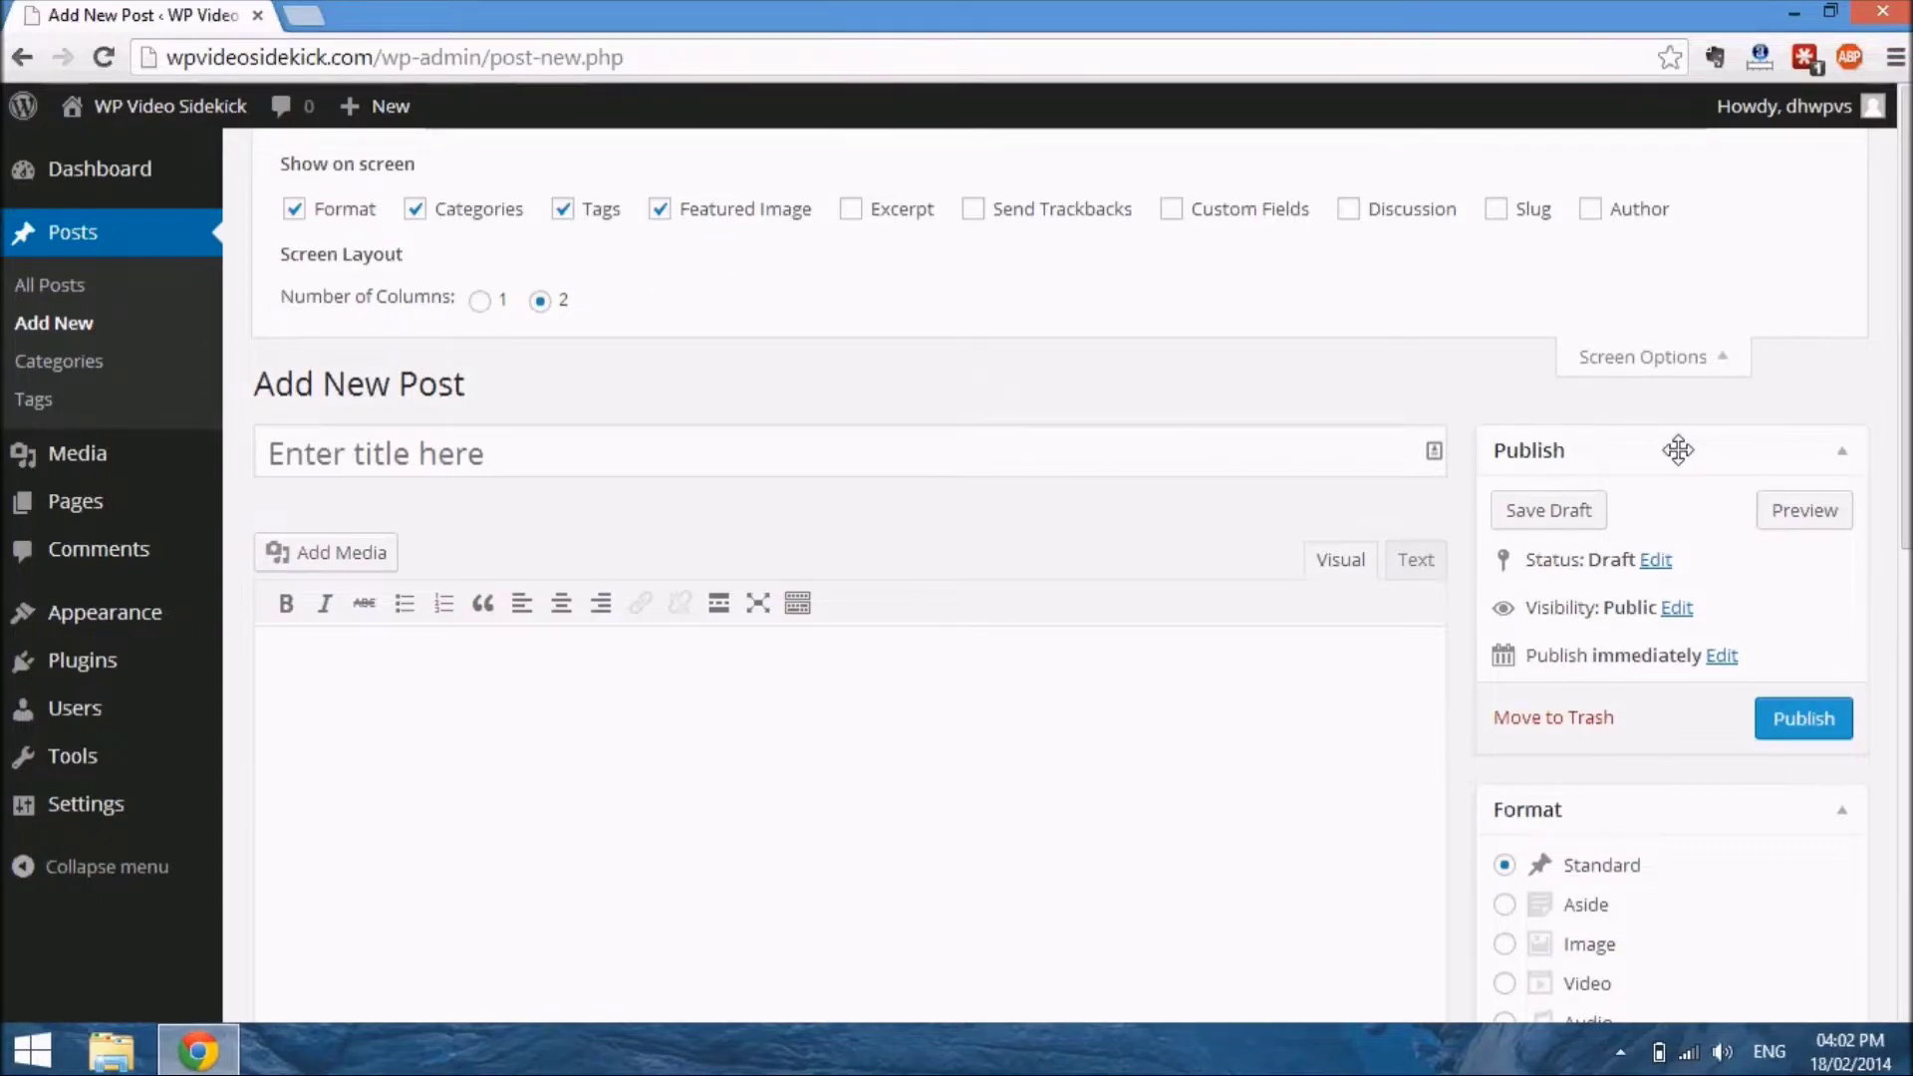
scroll(1719, 448, "down", 3)
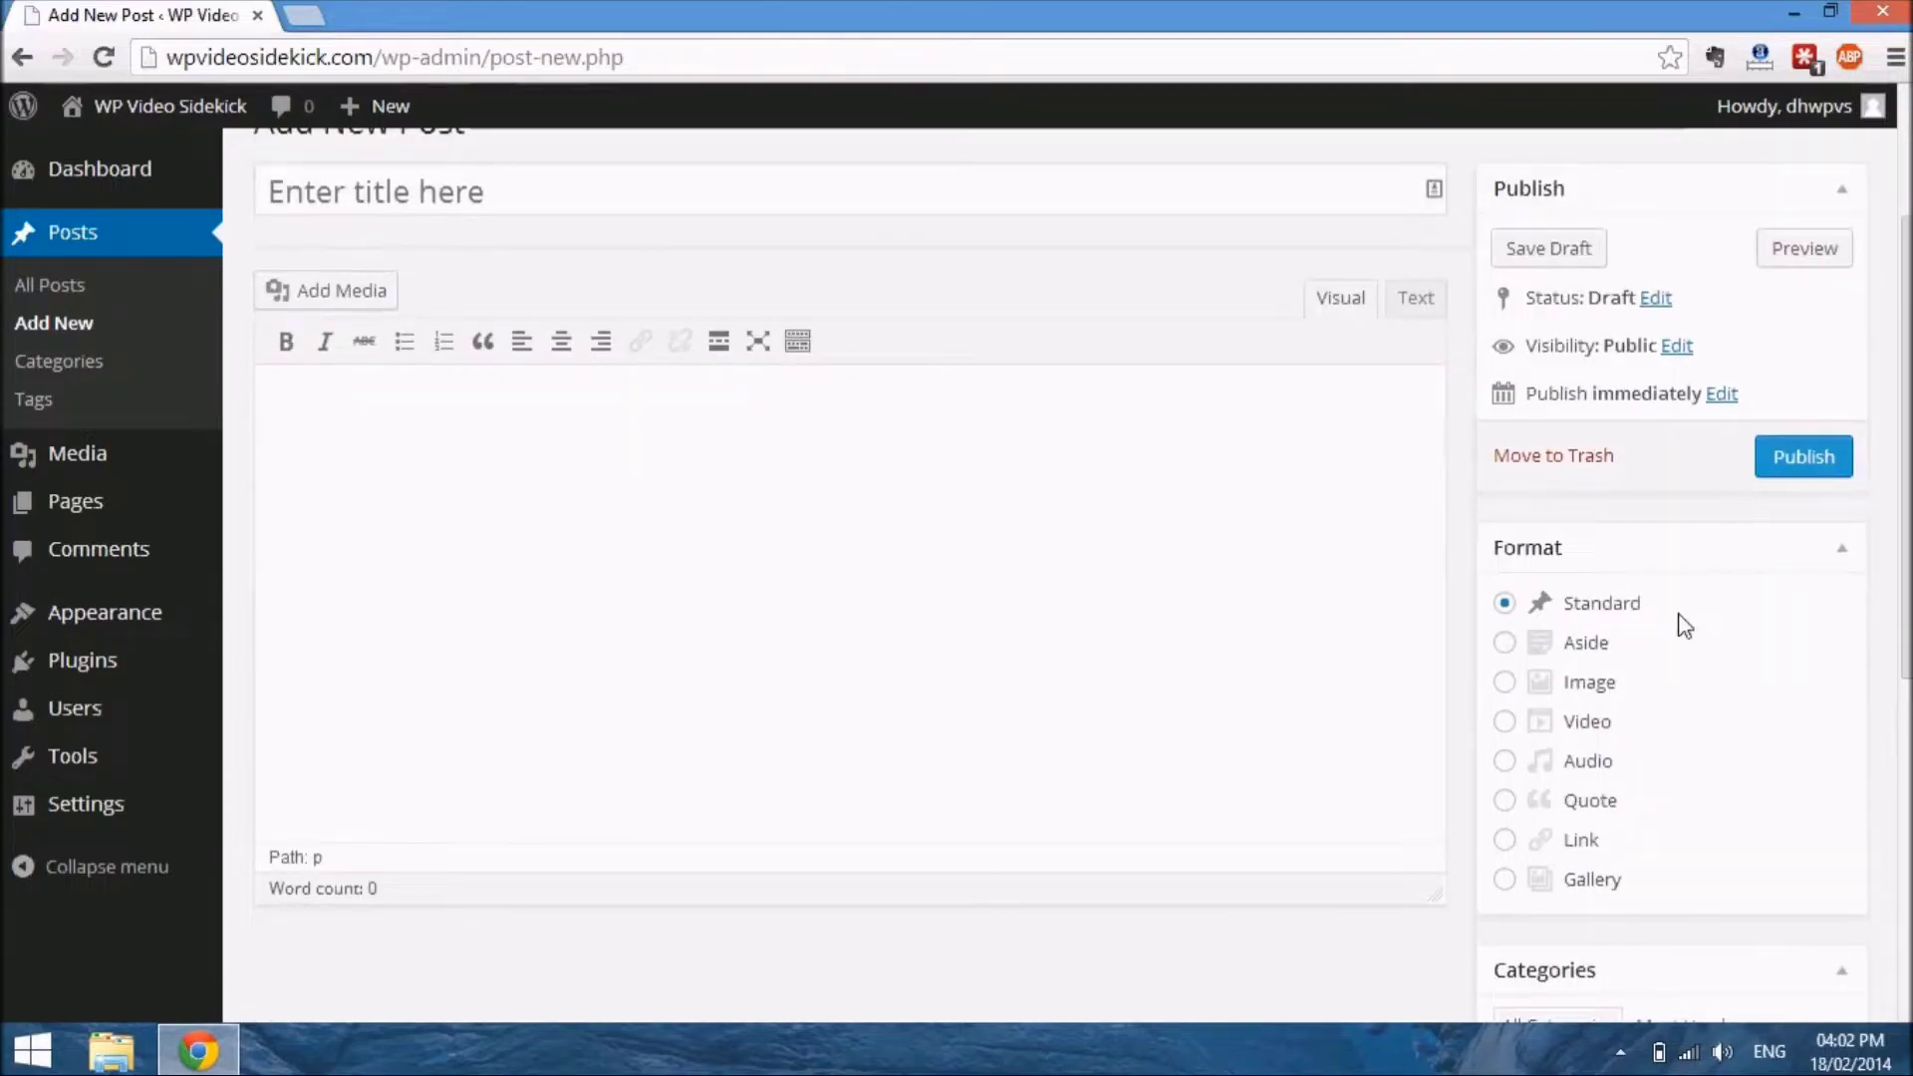
scroll(1684, 626, "down", 5)
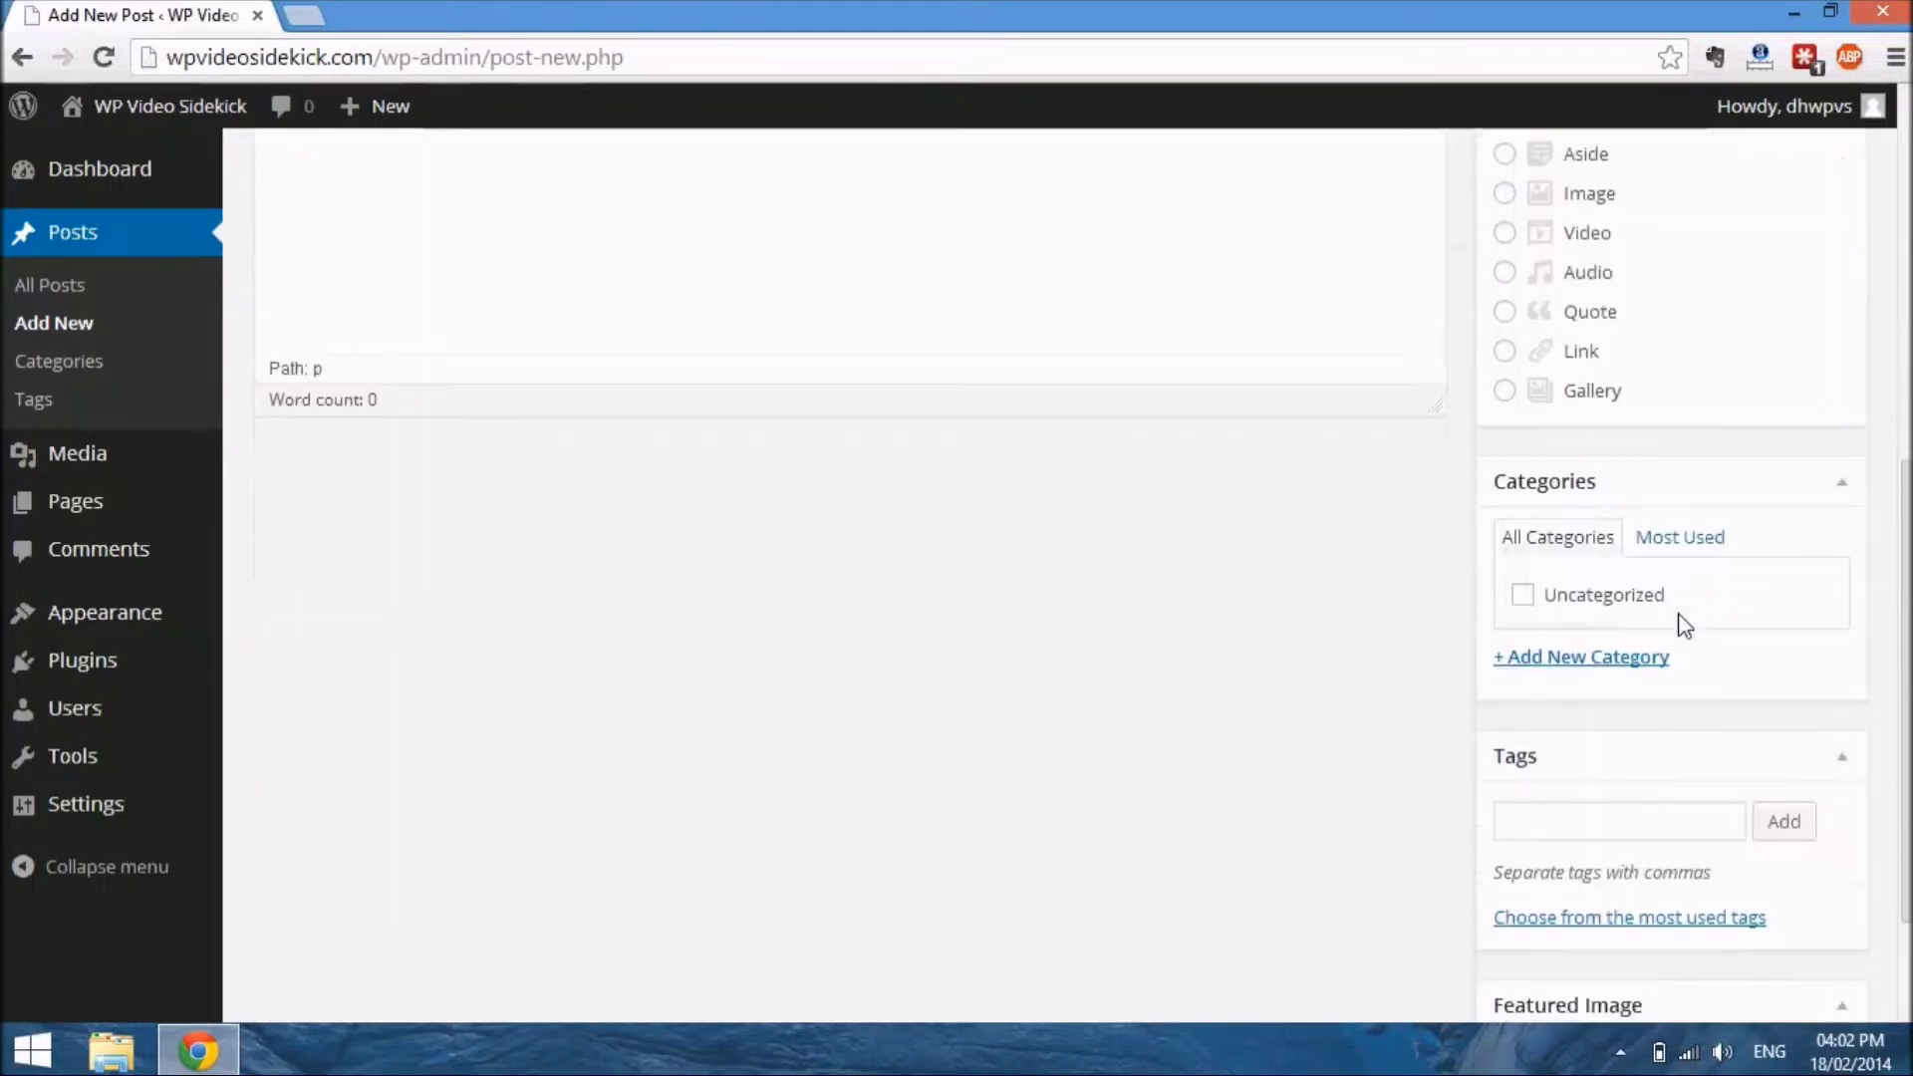
scroll(1700, 867, "up", 8)
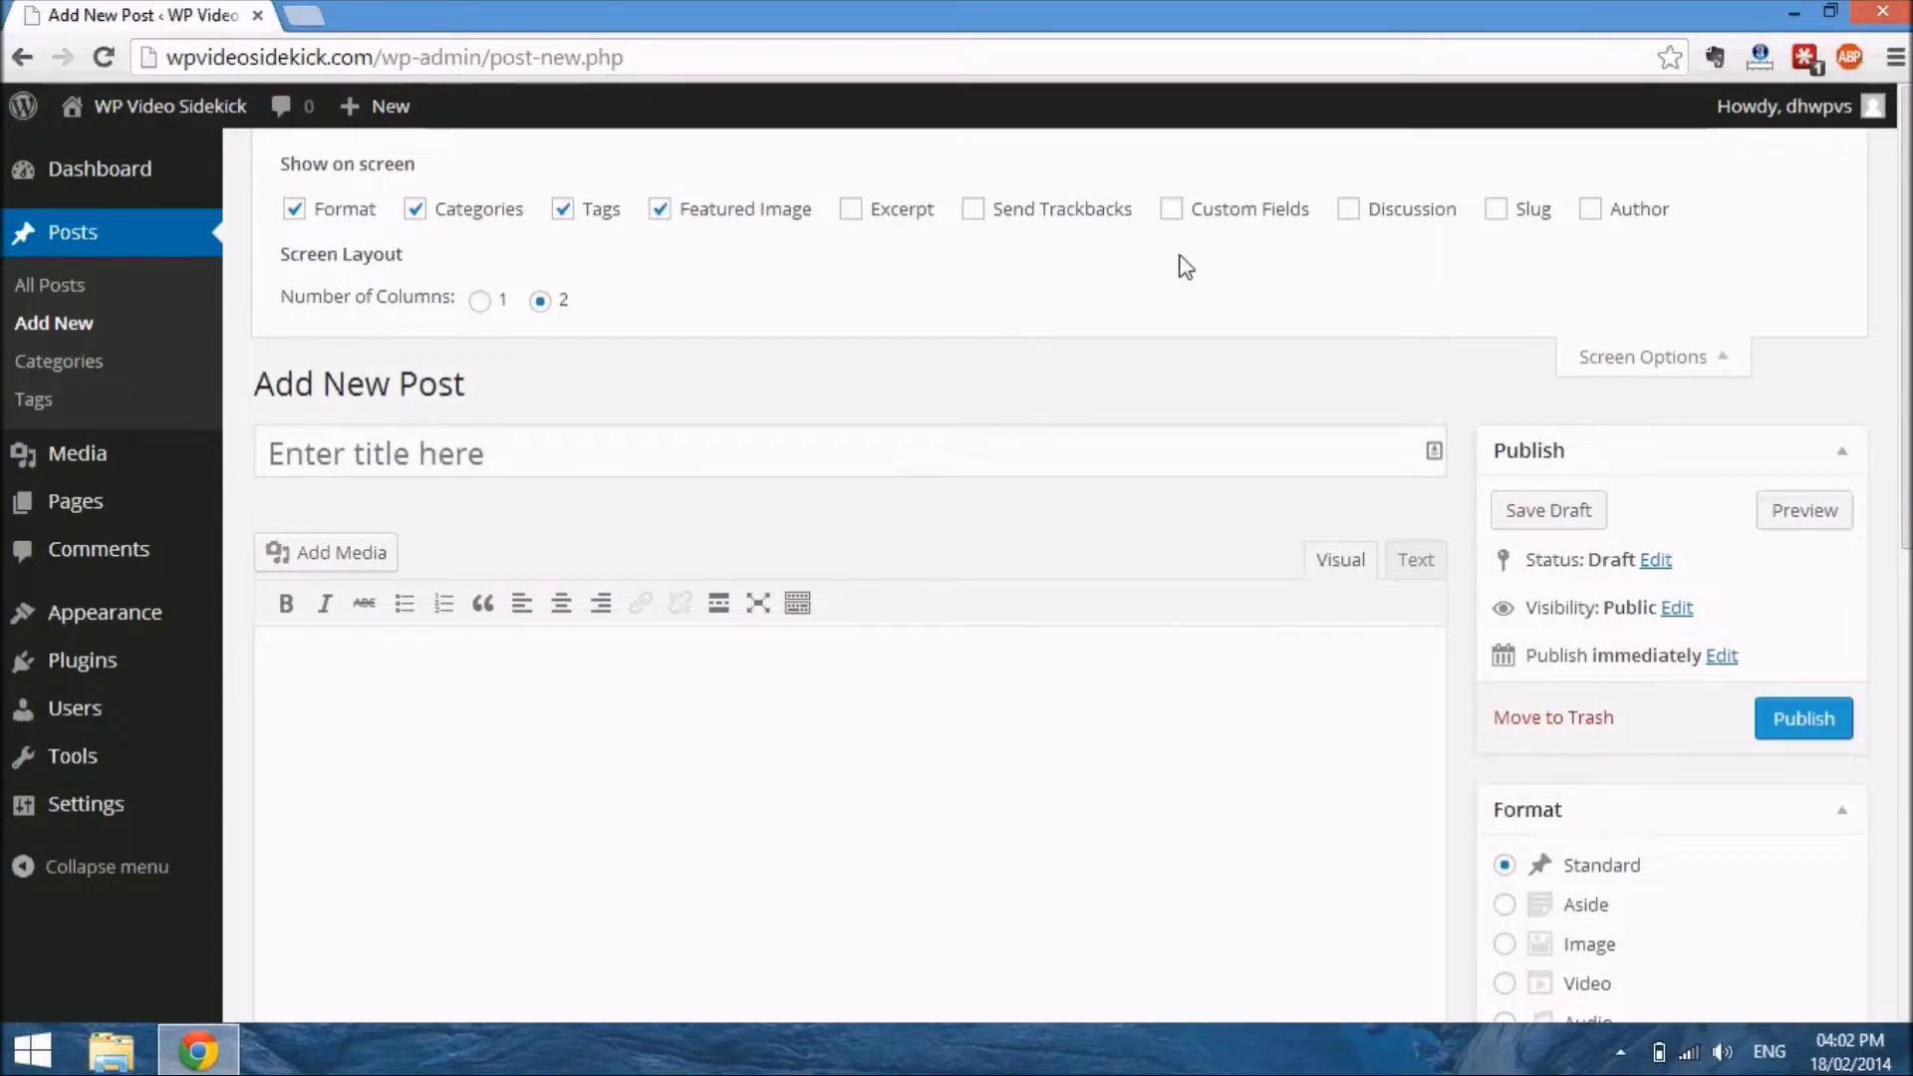
left_click(1366, 219)
scroll(1116, 984, "down", 7)
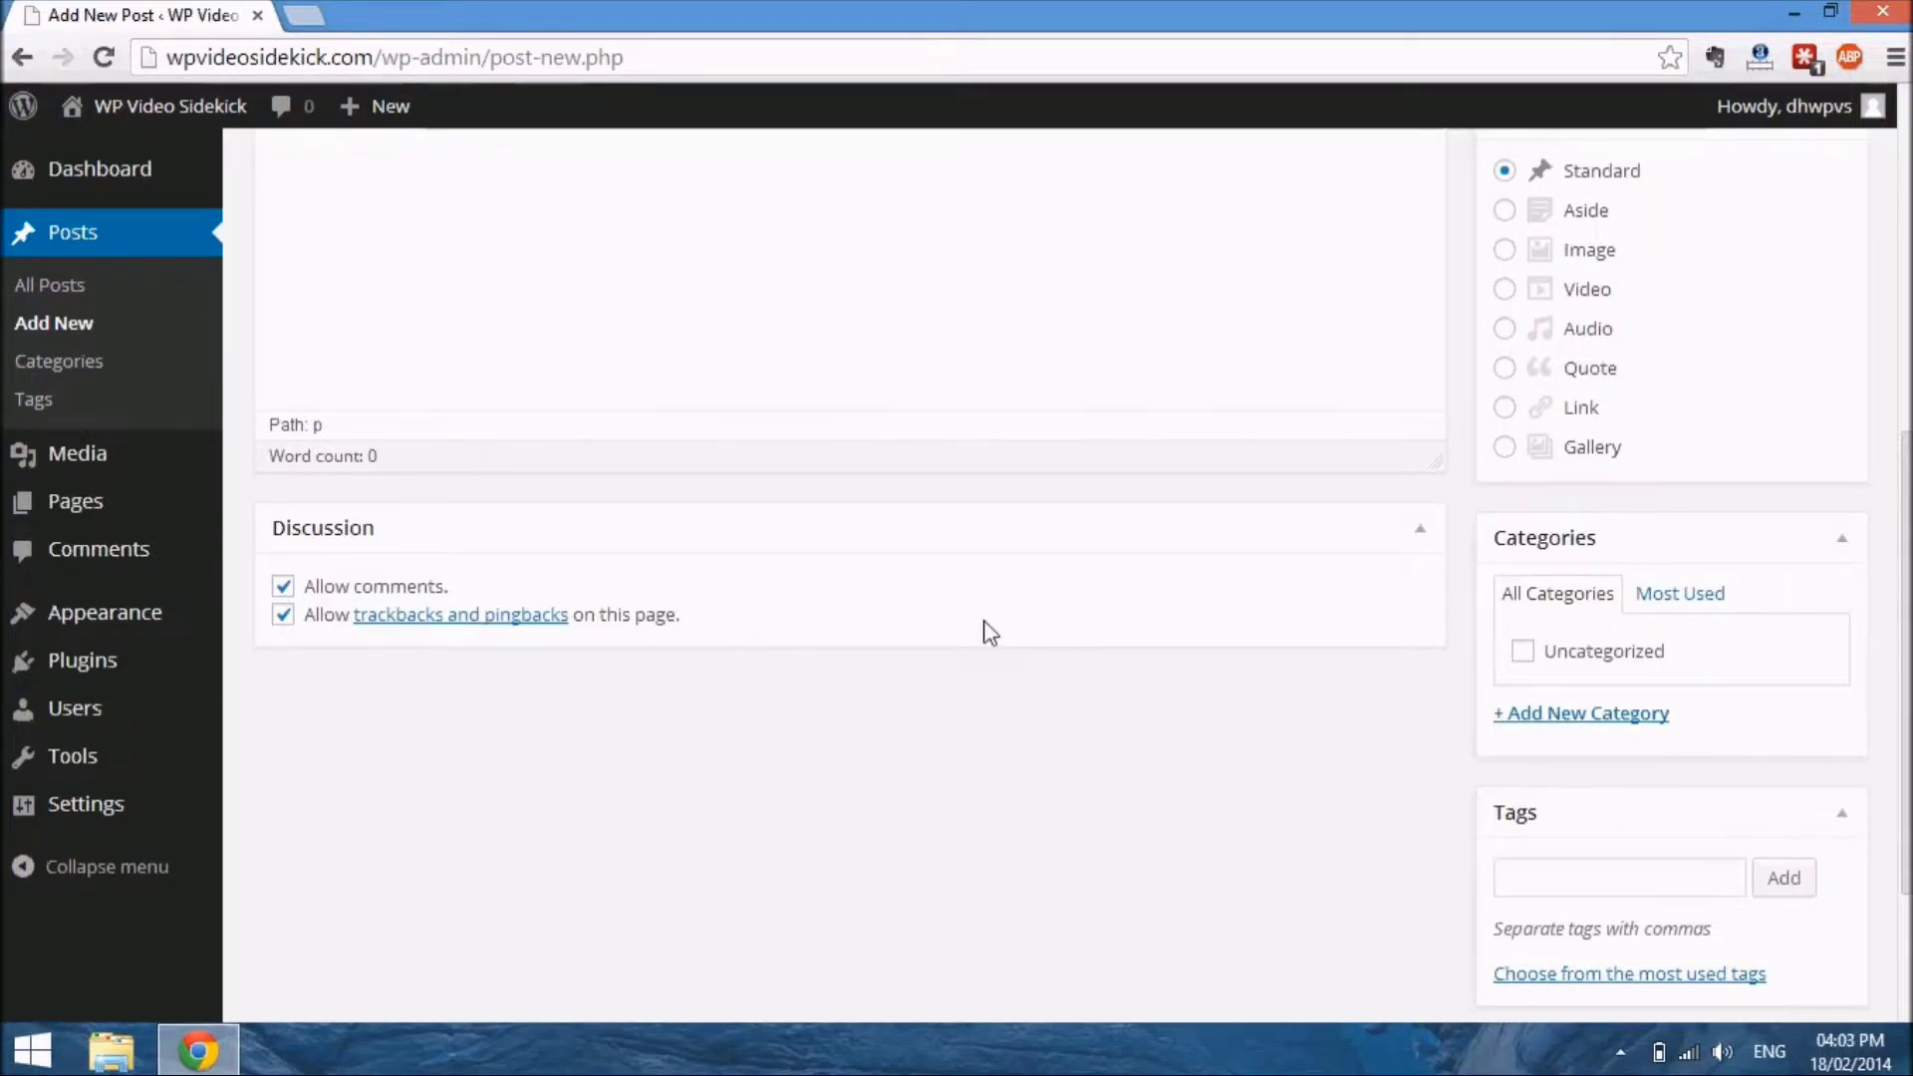
scroll(990, 632, "up", 7)
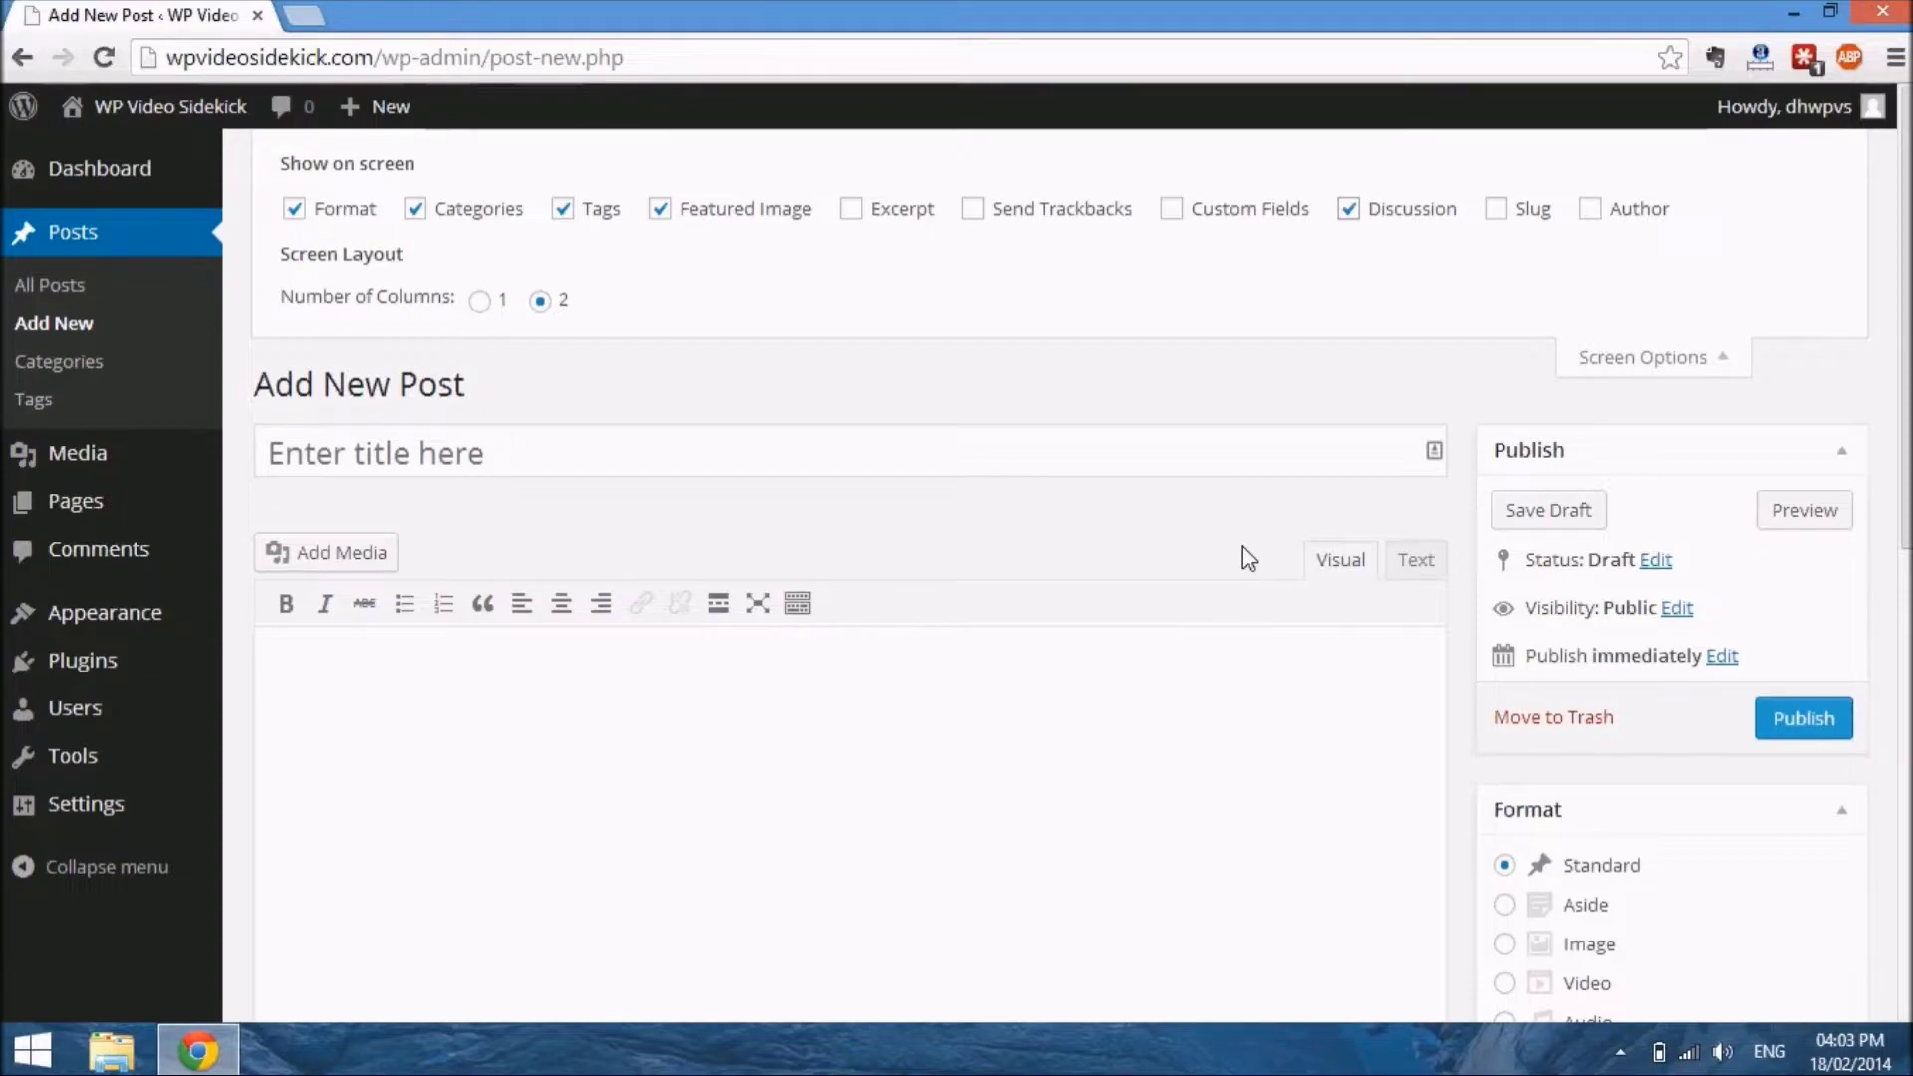
Try the Password protected and Private visibility options for the post, and set the selection back to Public
scroll(1176, 740, "down", 3)
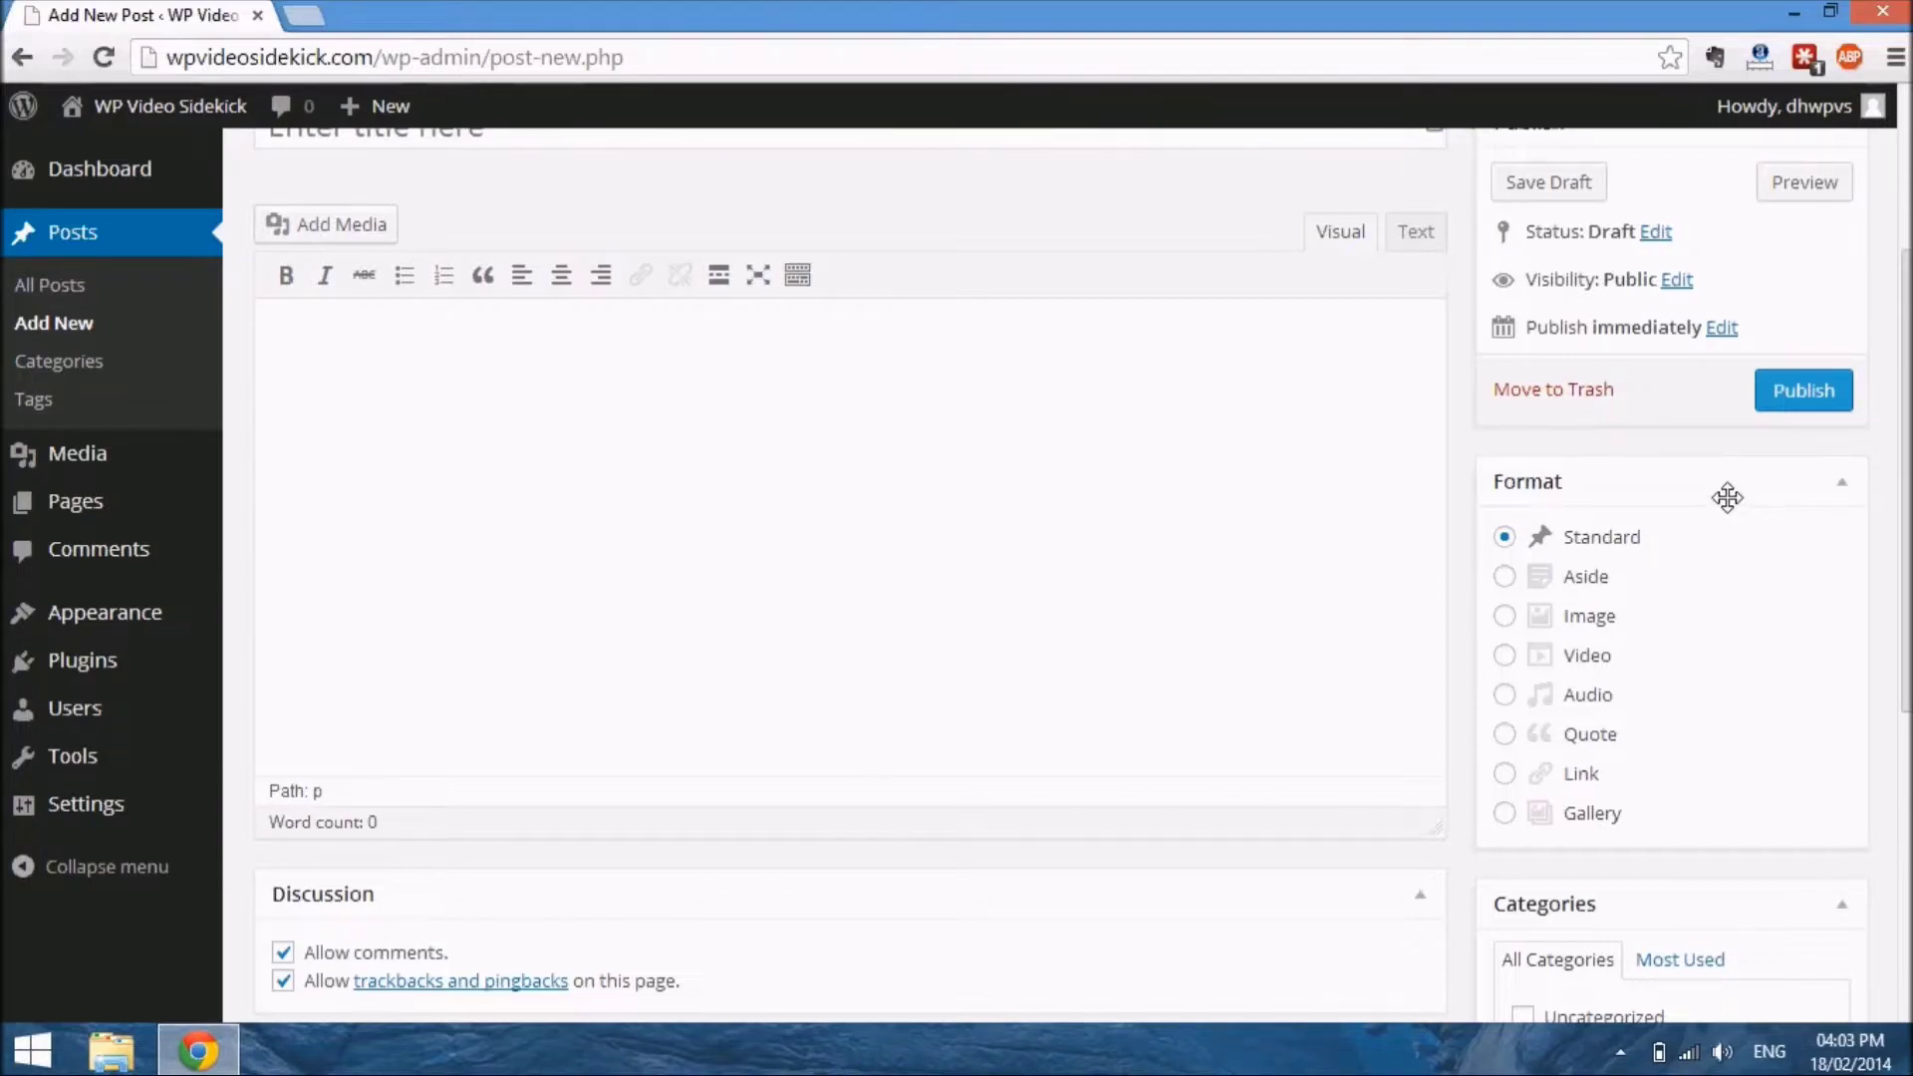
scroll(1718, 496, "down", 2)
scroll(1718, 496, "up", 4)
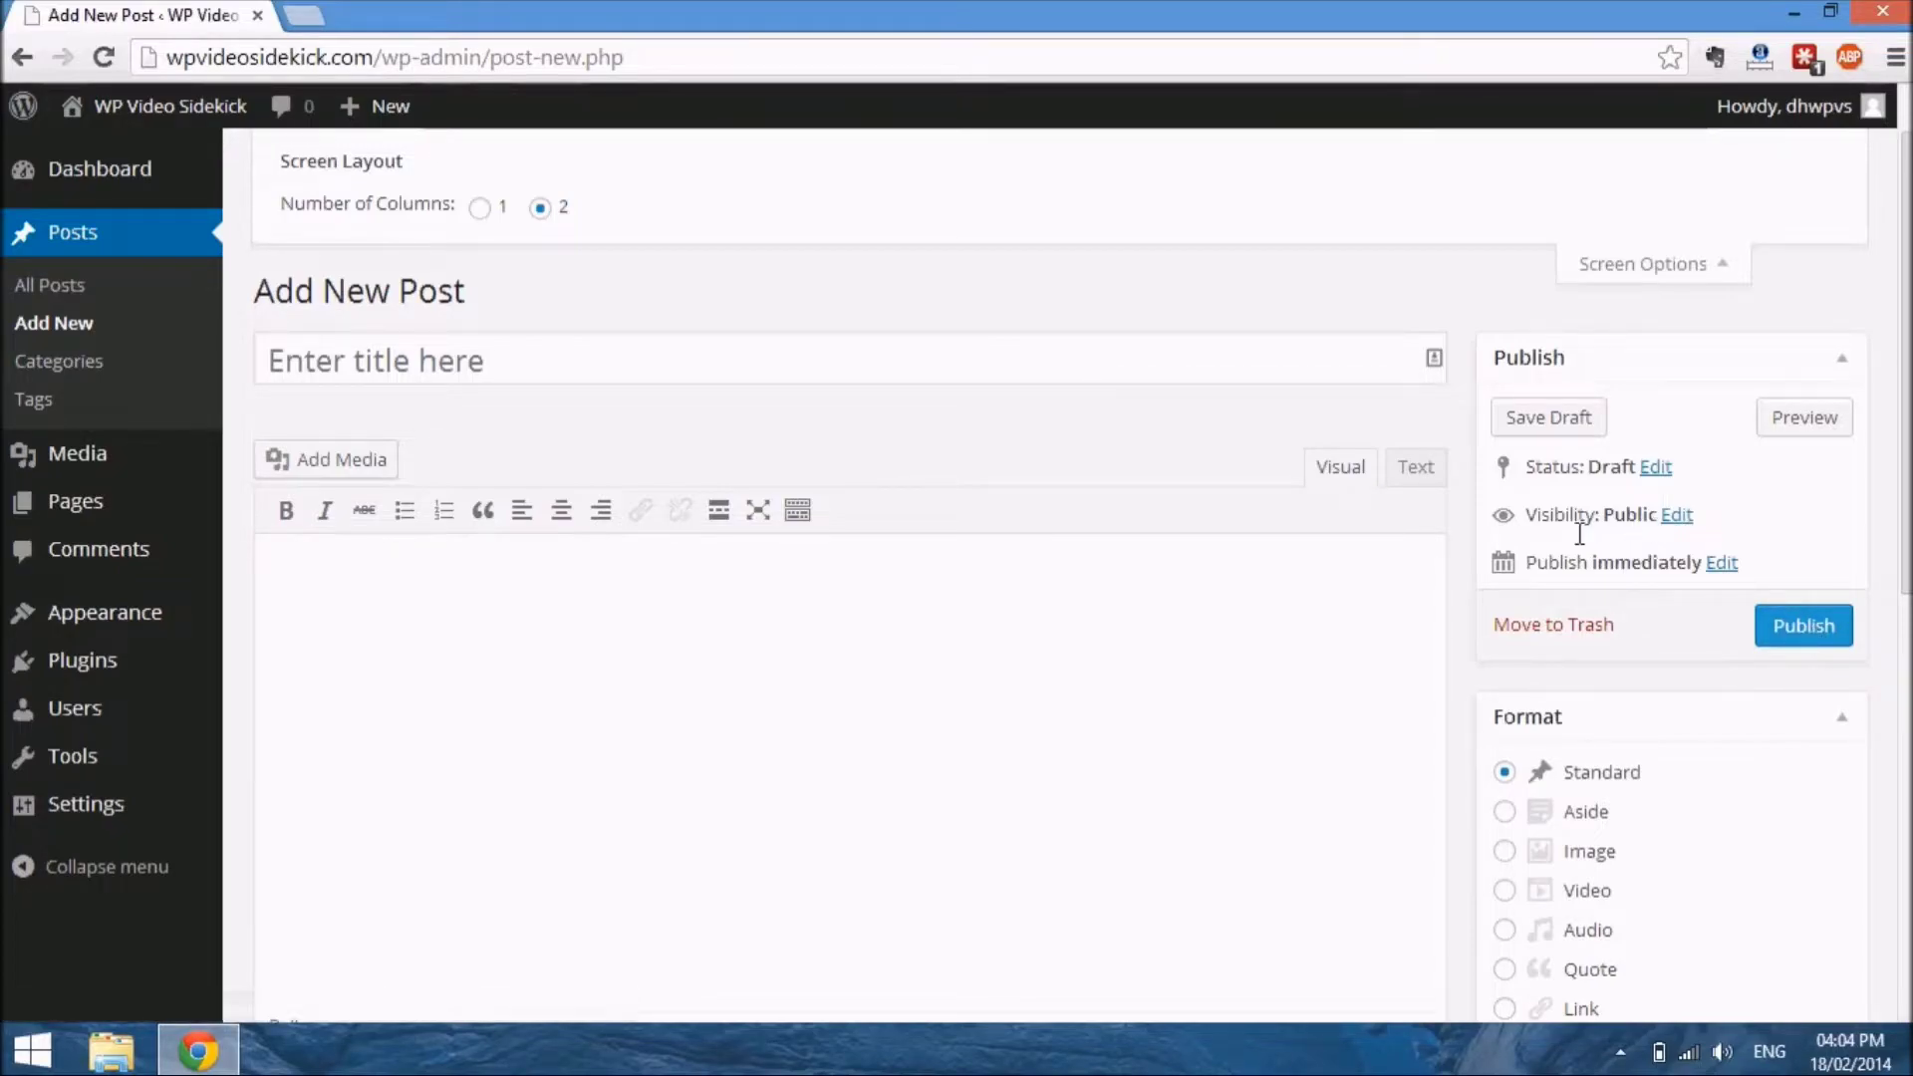
left_click(1677, 516)
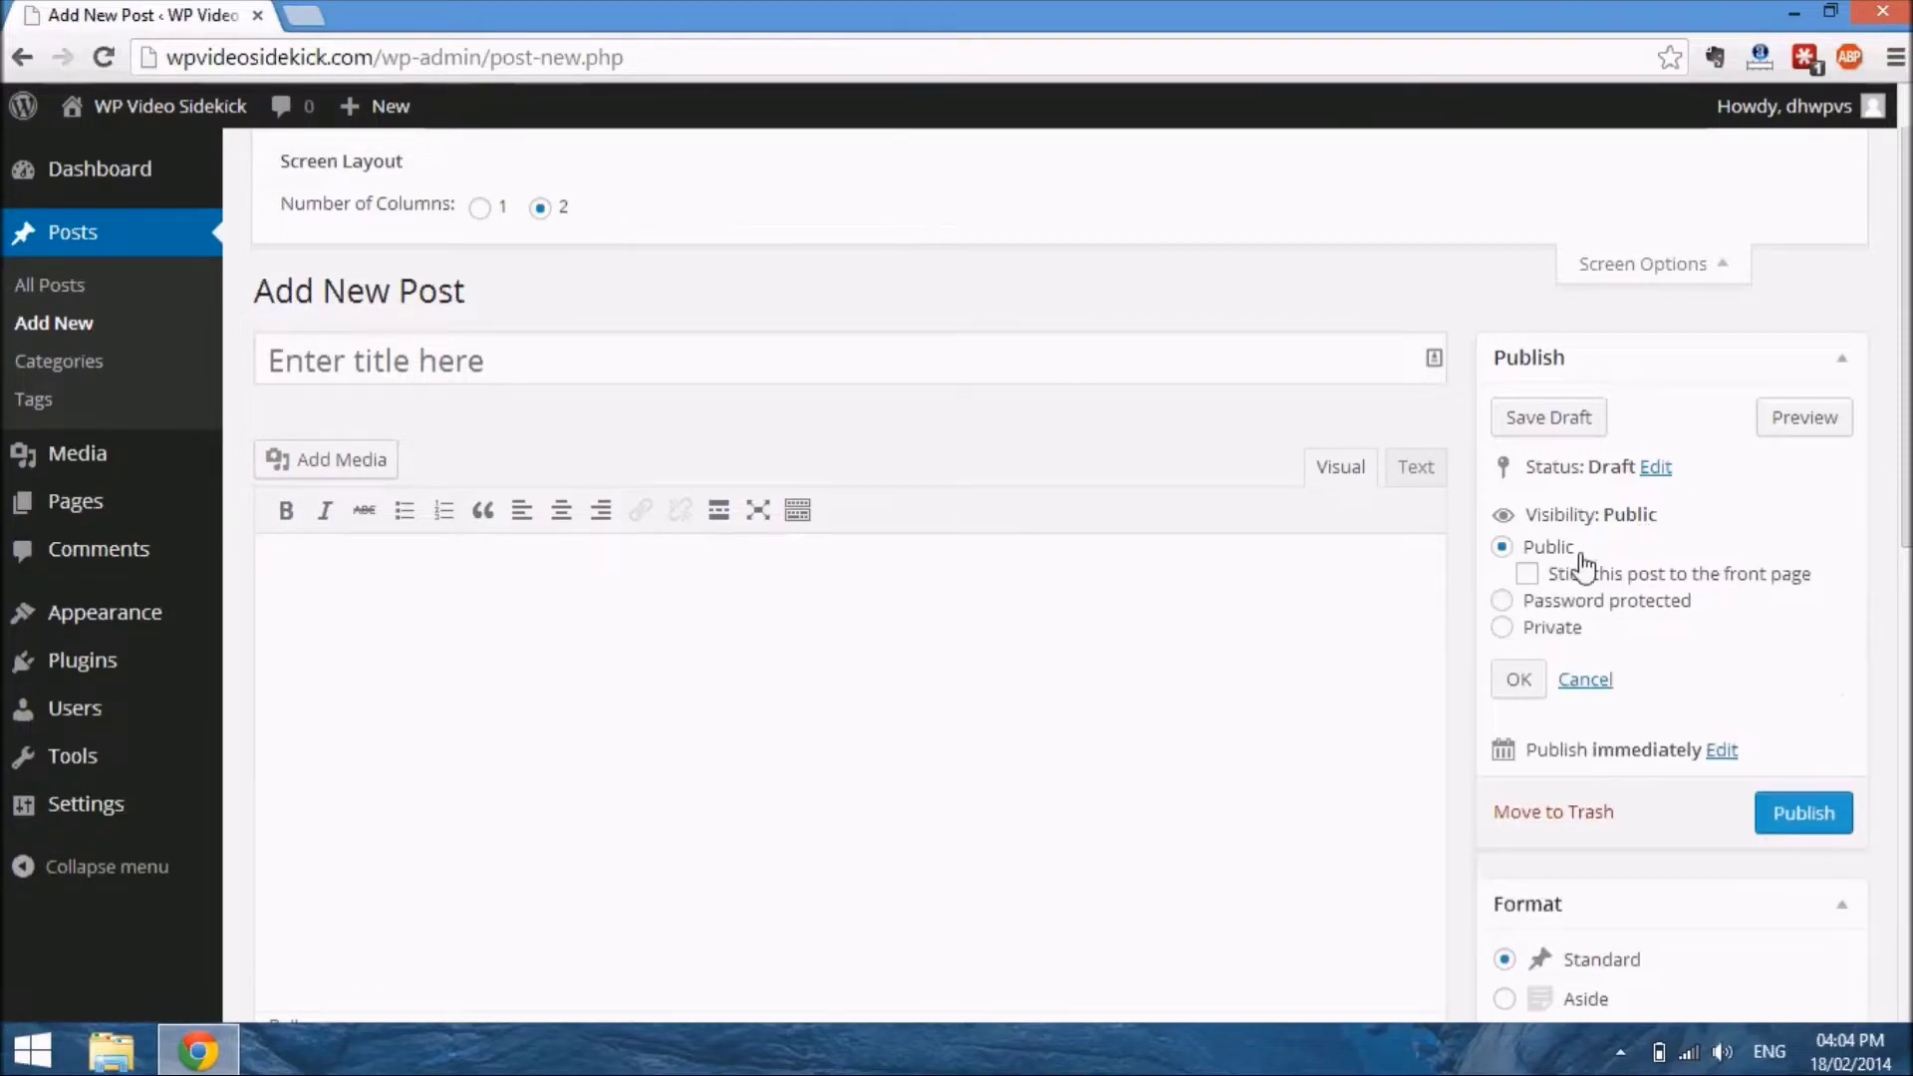
left_click(1505, 601)
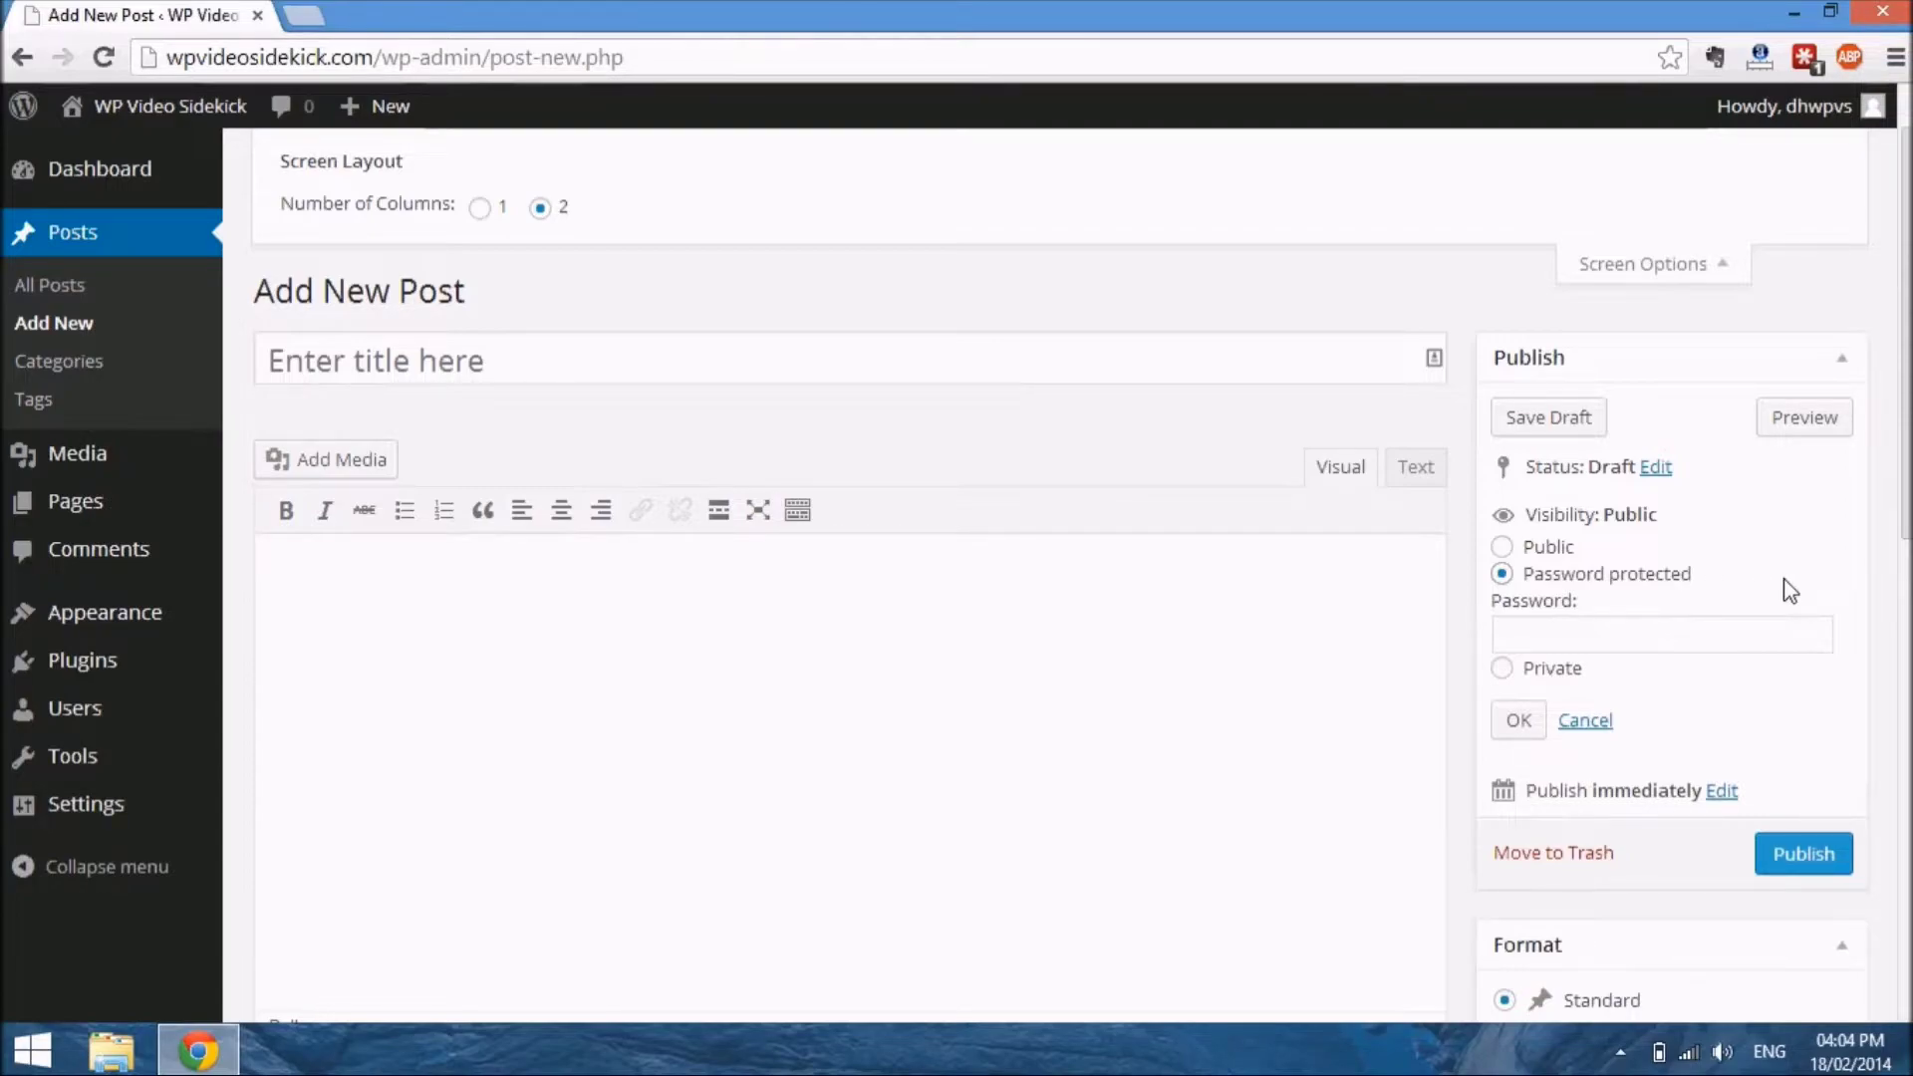
left_click(1504, 668)
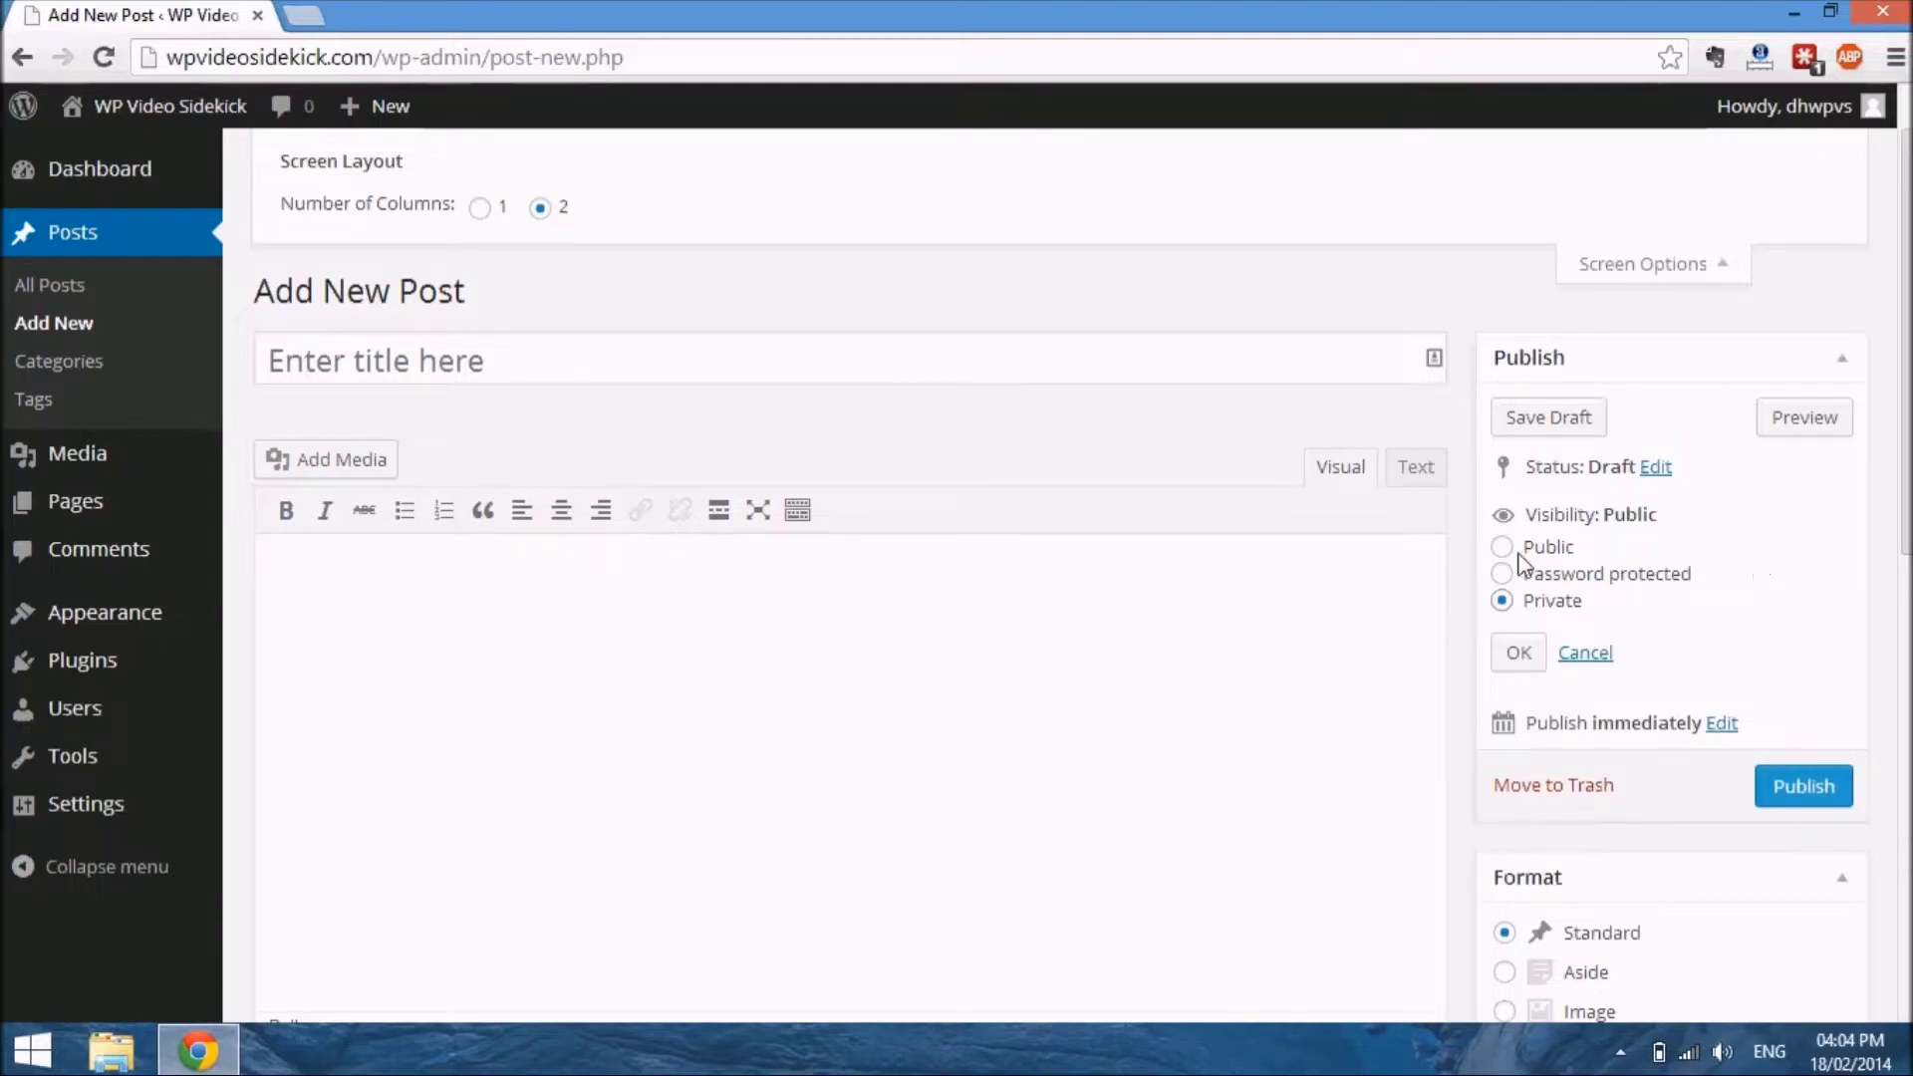
left_click(1505, 576)
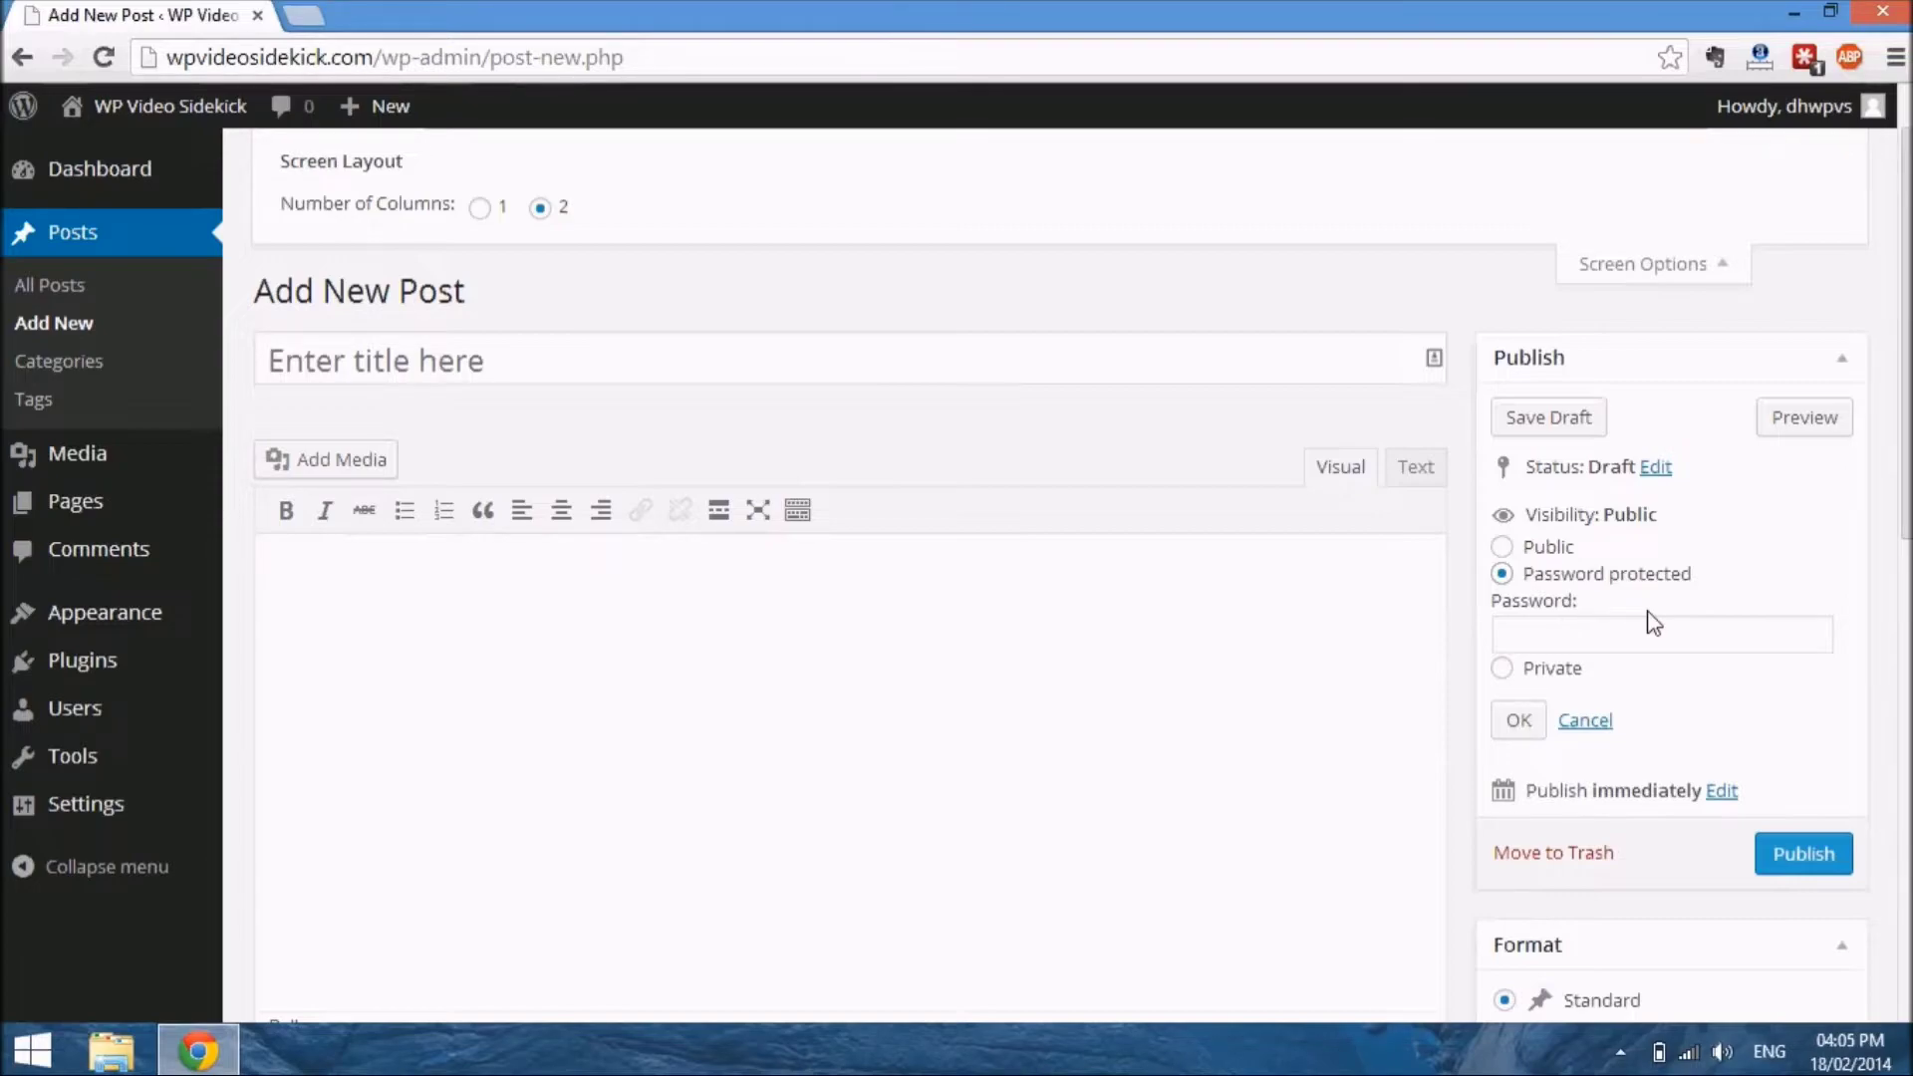
scroll(1739, 720, "down", 3)
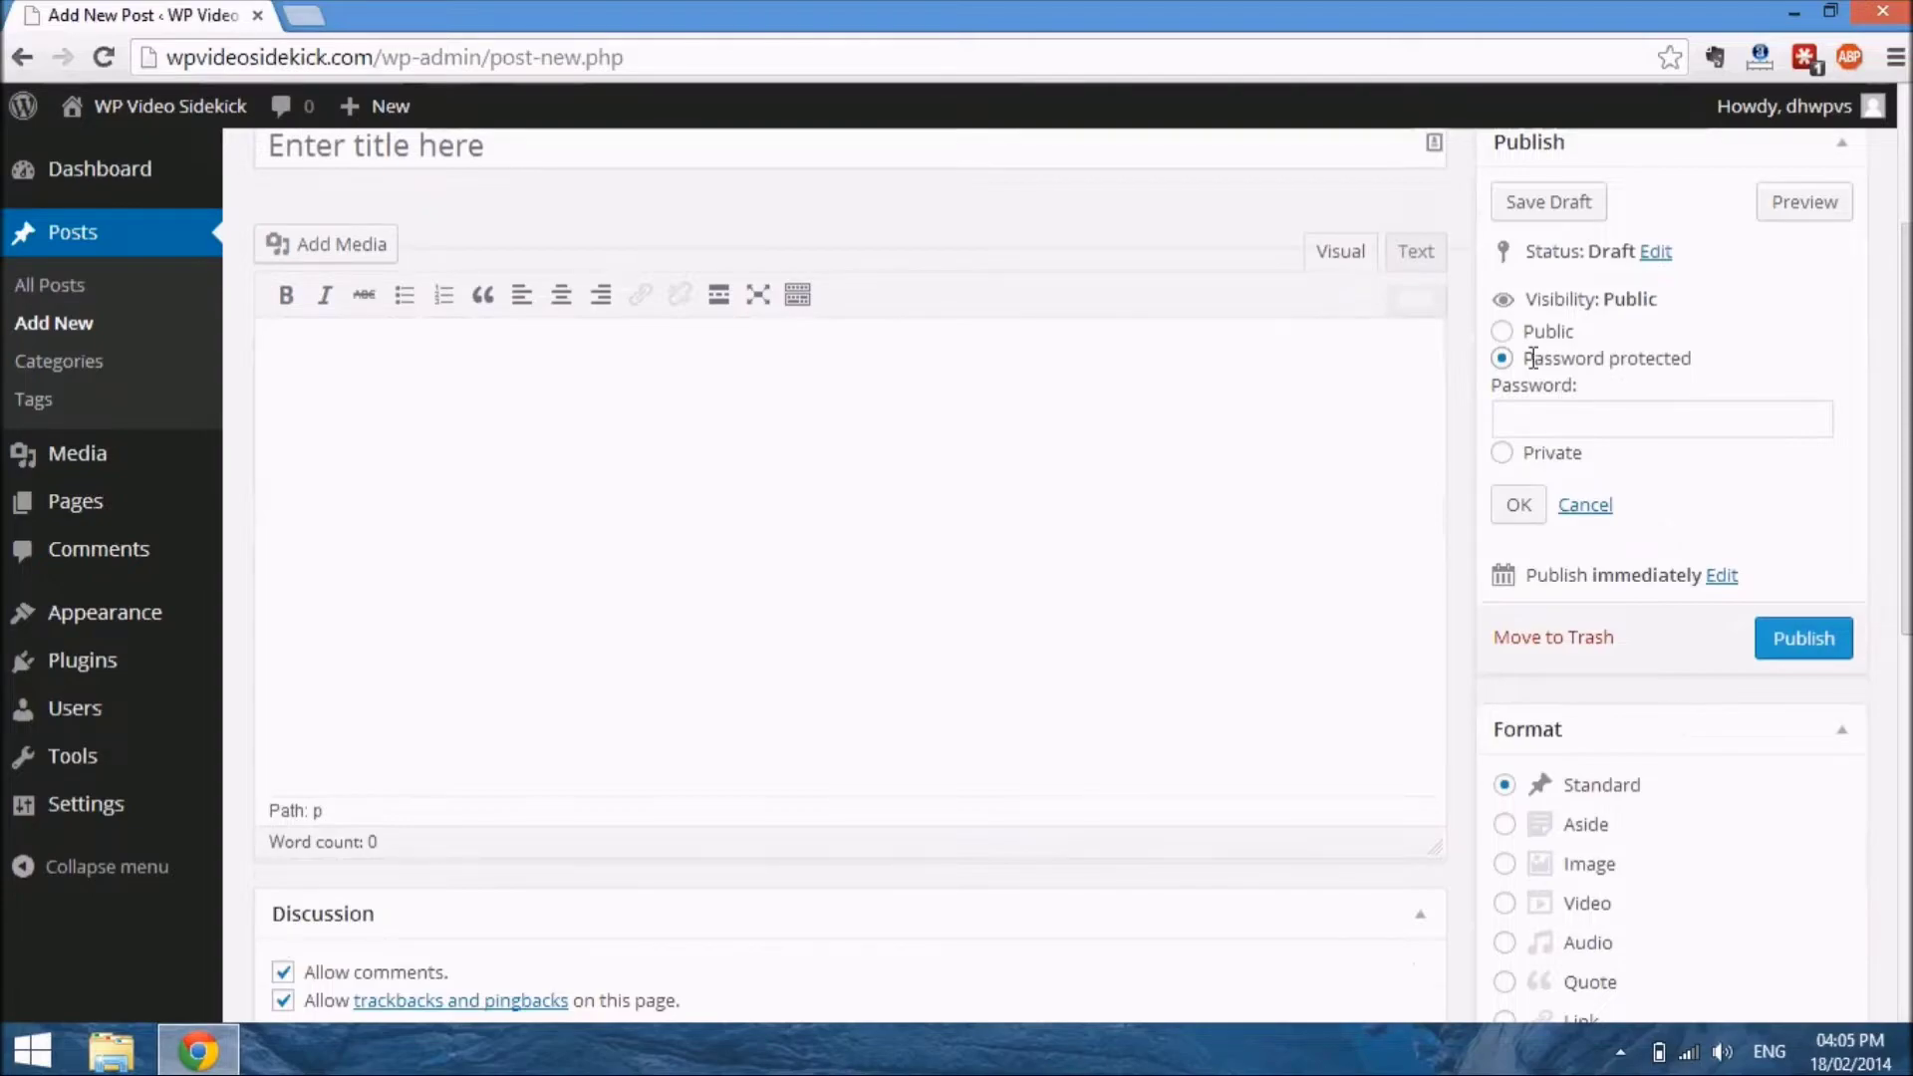
left_click(1503, 332)
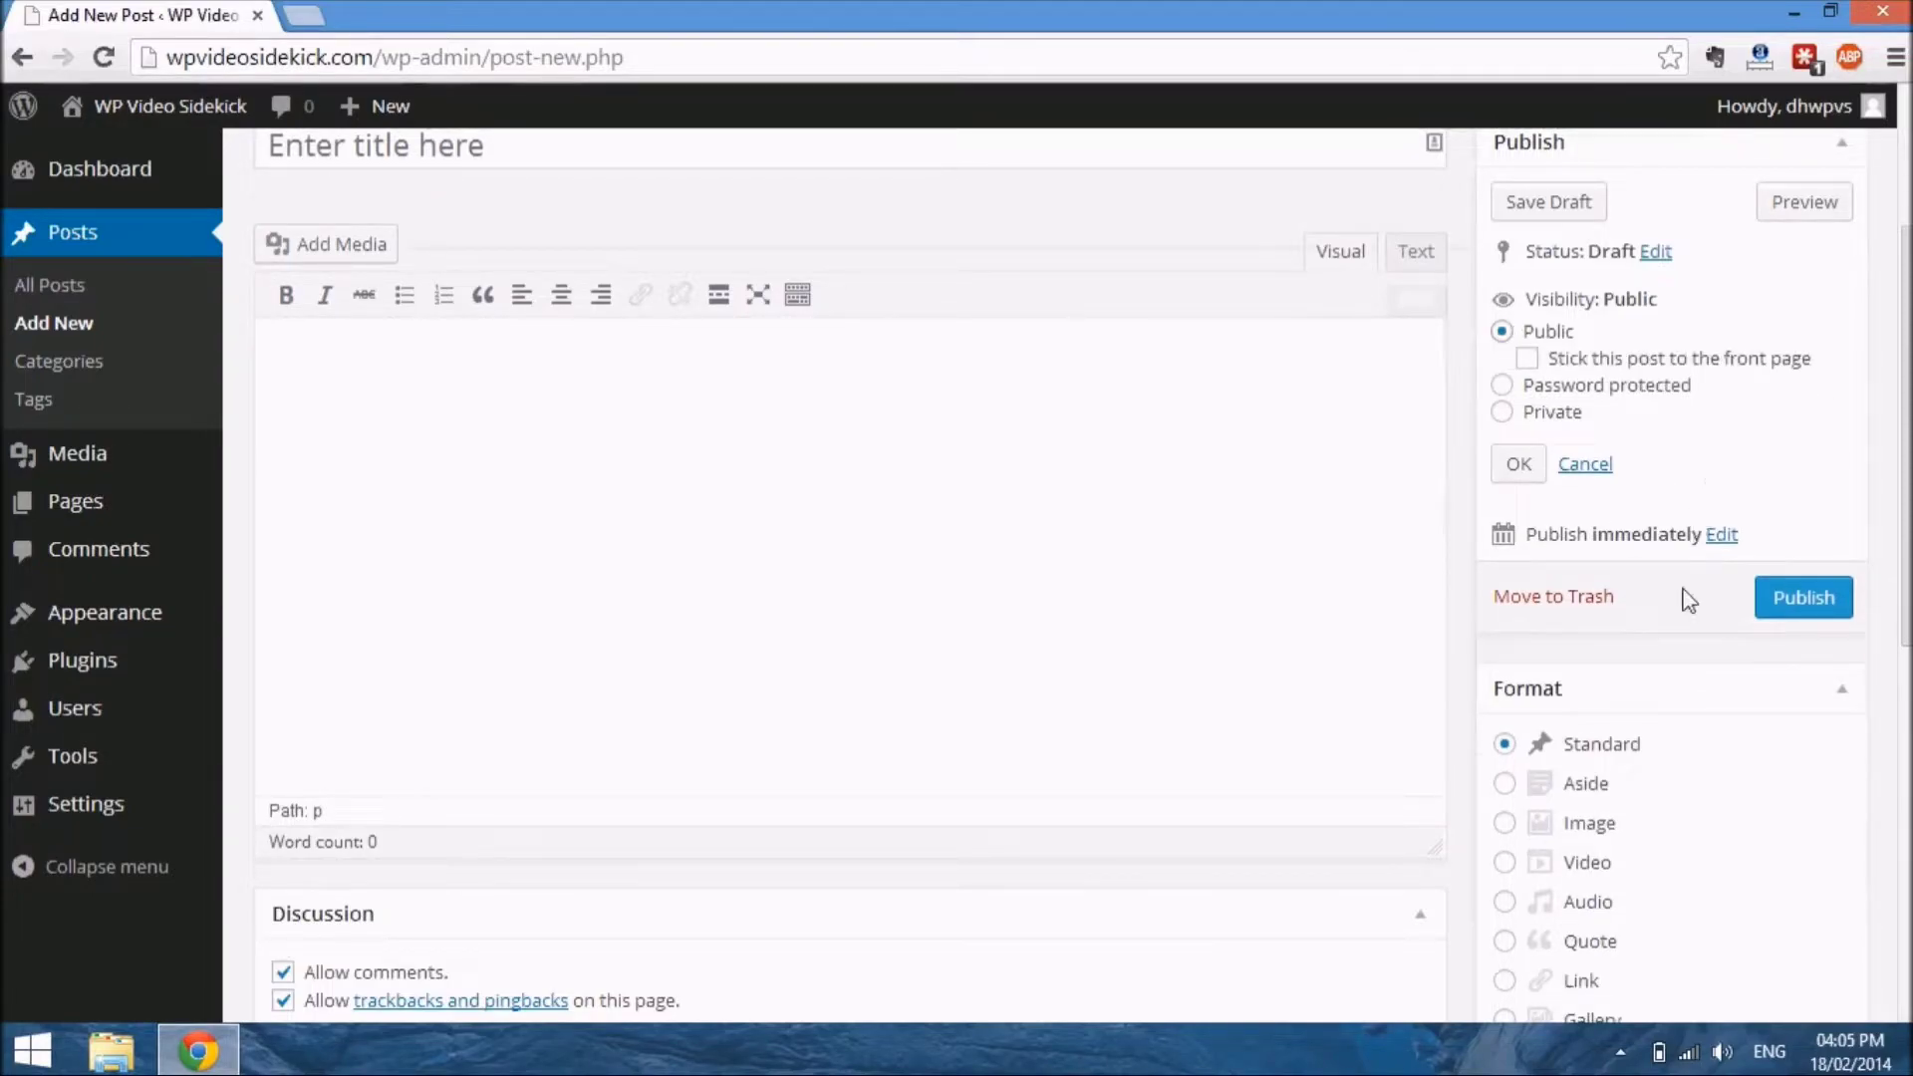
Examine the post's Format, Categories, Tags and Featured Image settings, including the form for adding a new category
scroll(1676, 663, "down", 3)
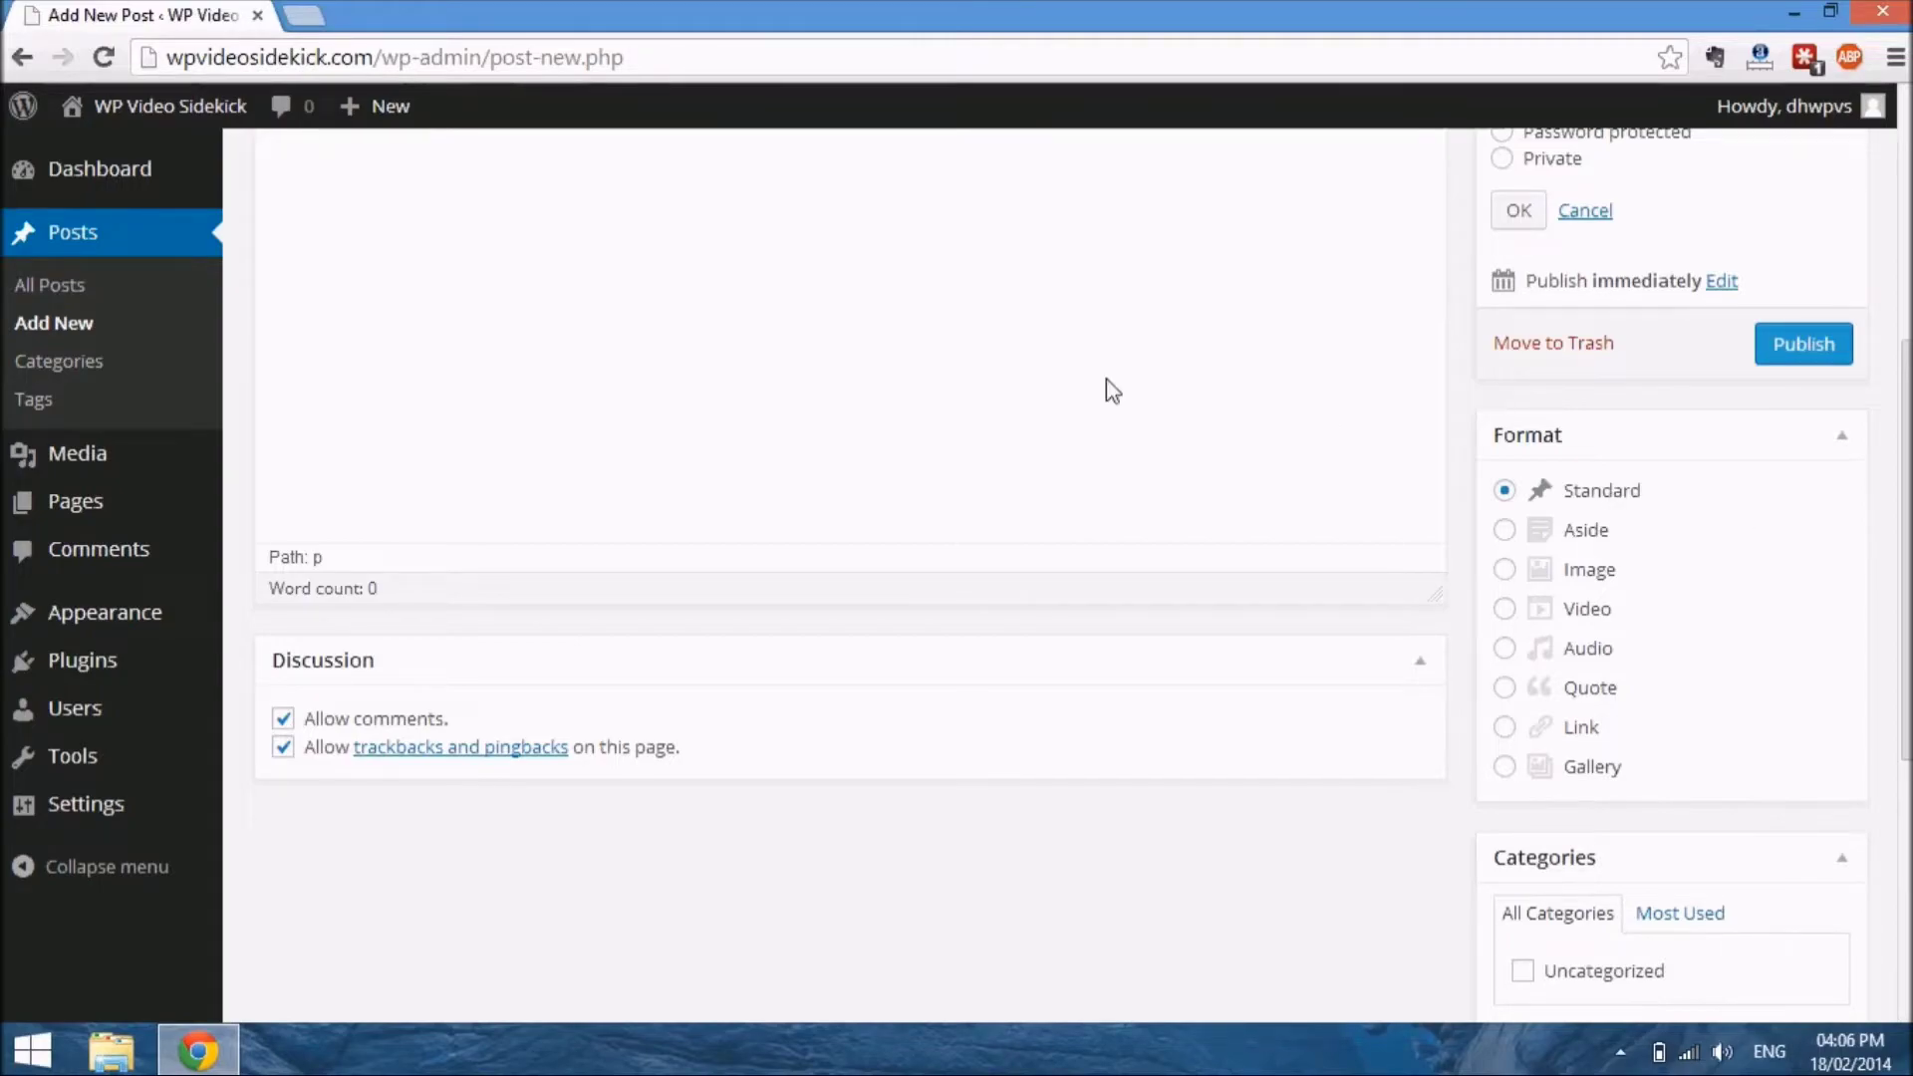
scroll(1106, 379, "down", 2)
scroll(1106, 378, "up", 3)
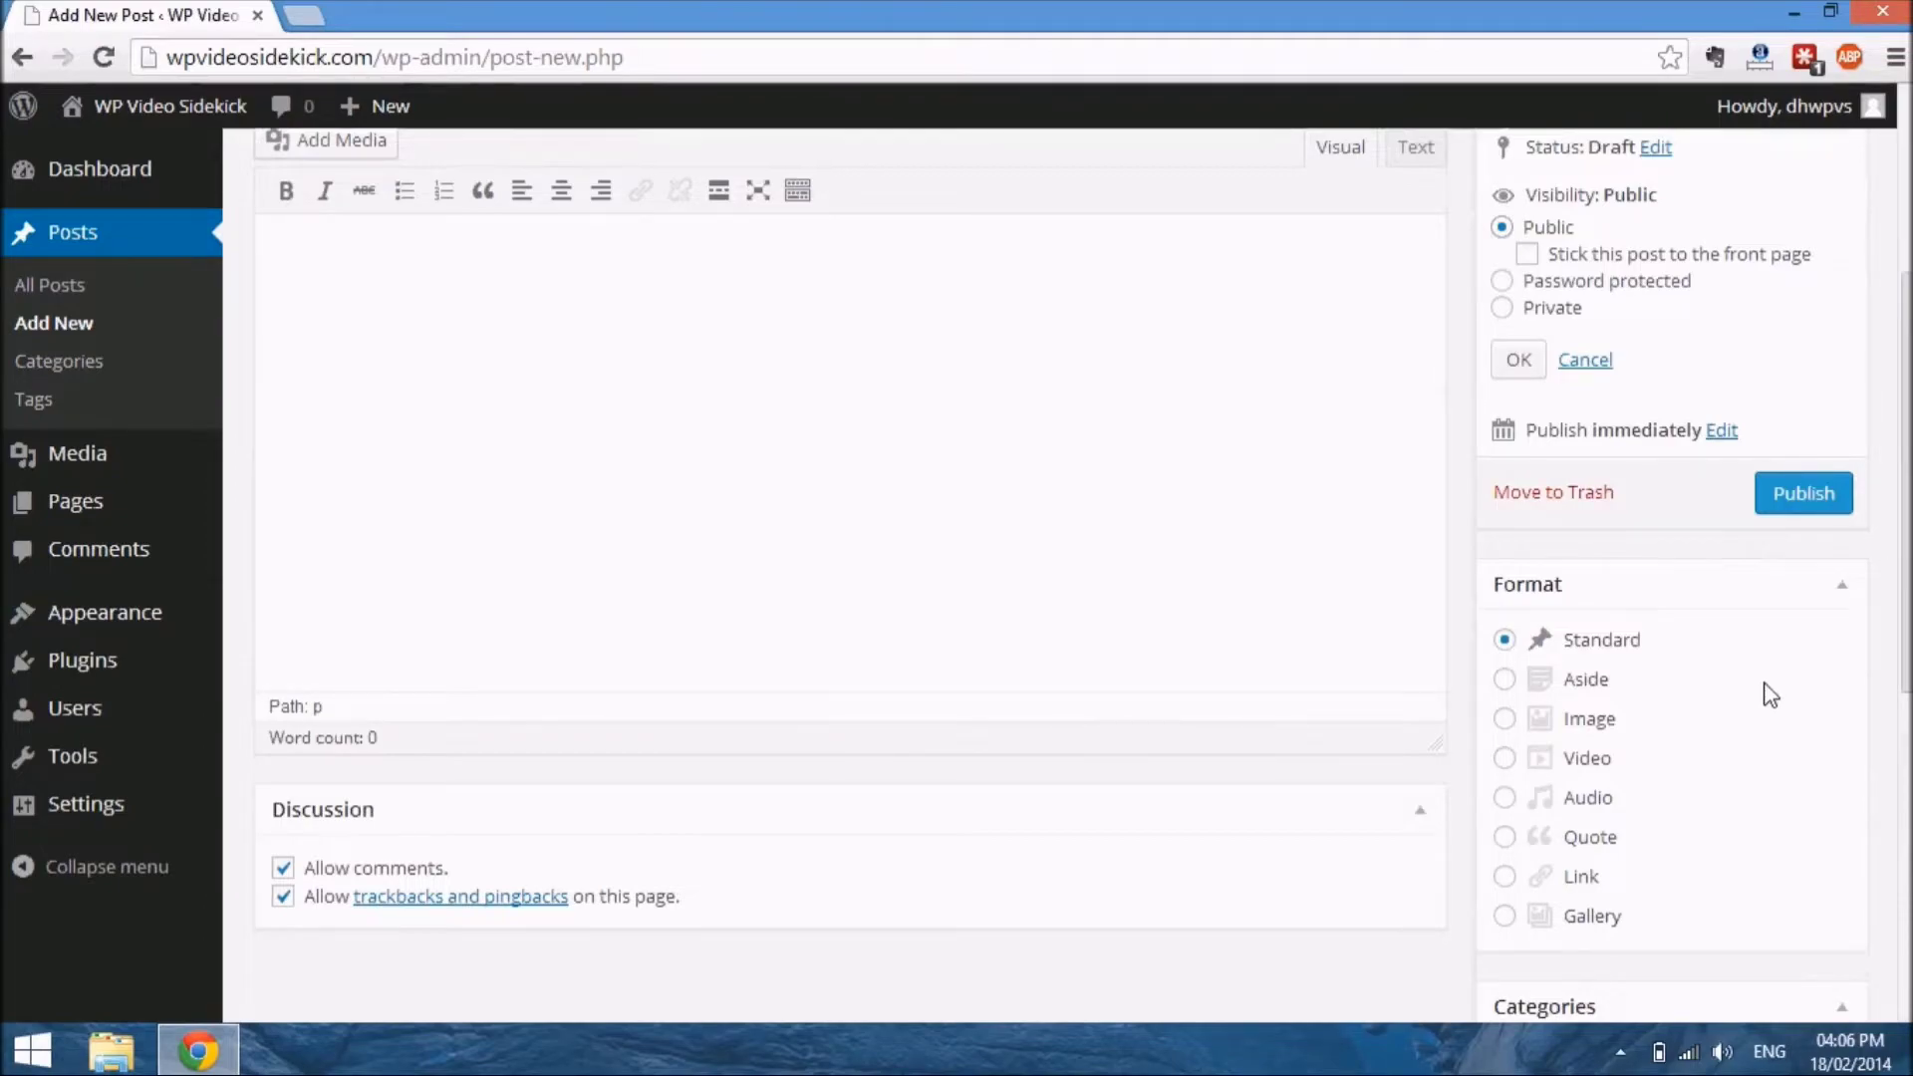
scroll(1769, 693, "down", 2)
scroll(1769, 693, "down", 2)
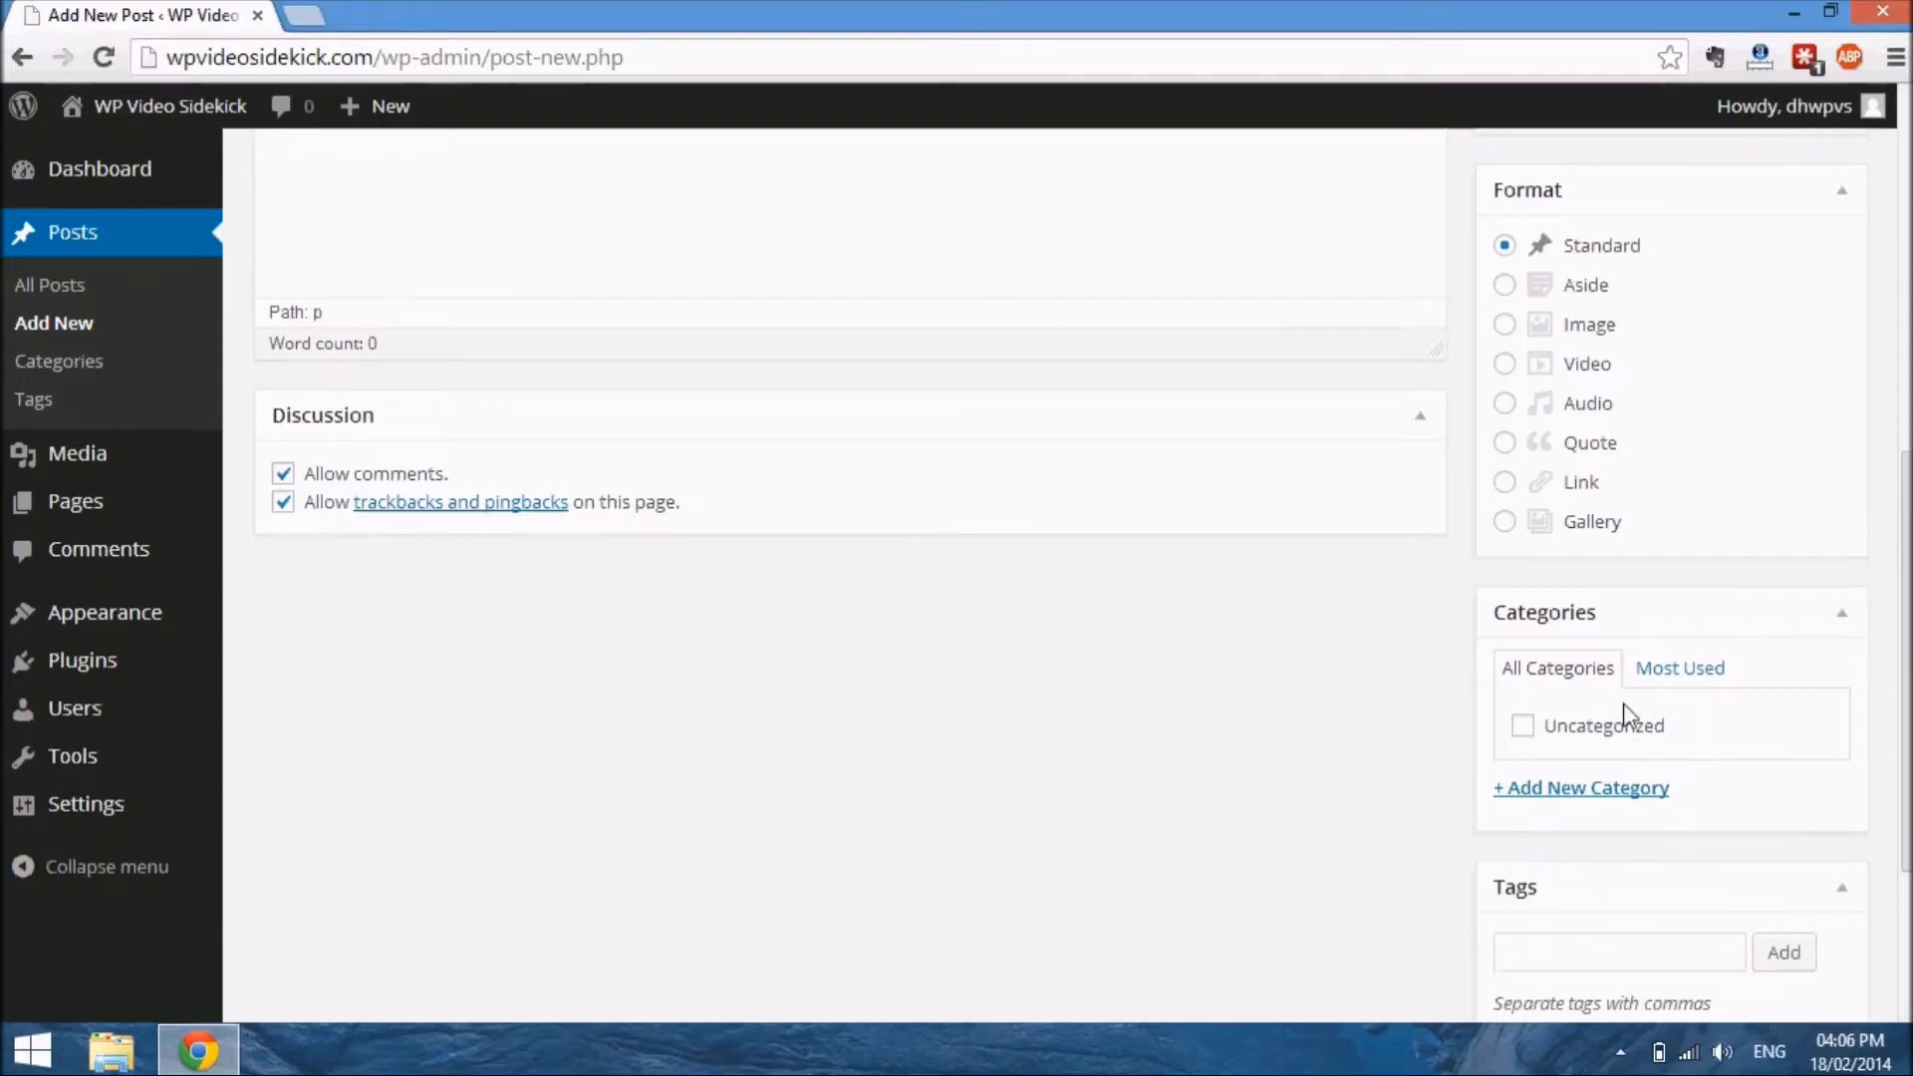
left_click(1547, 790)
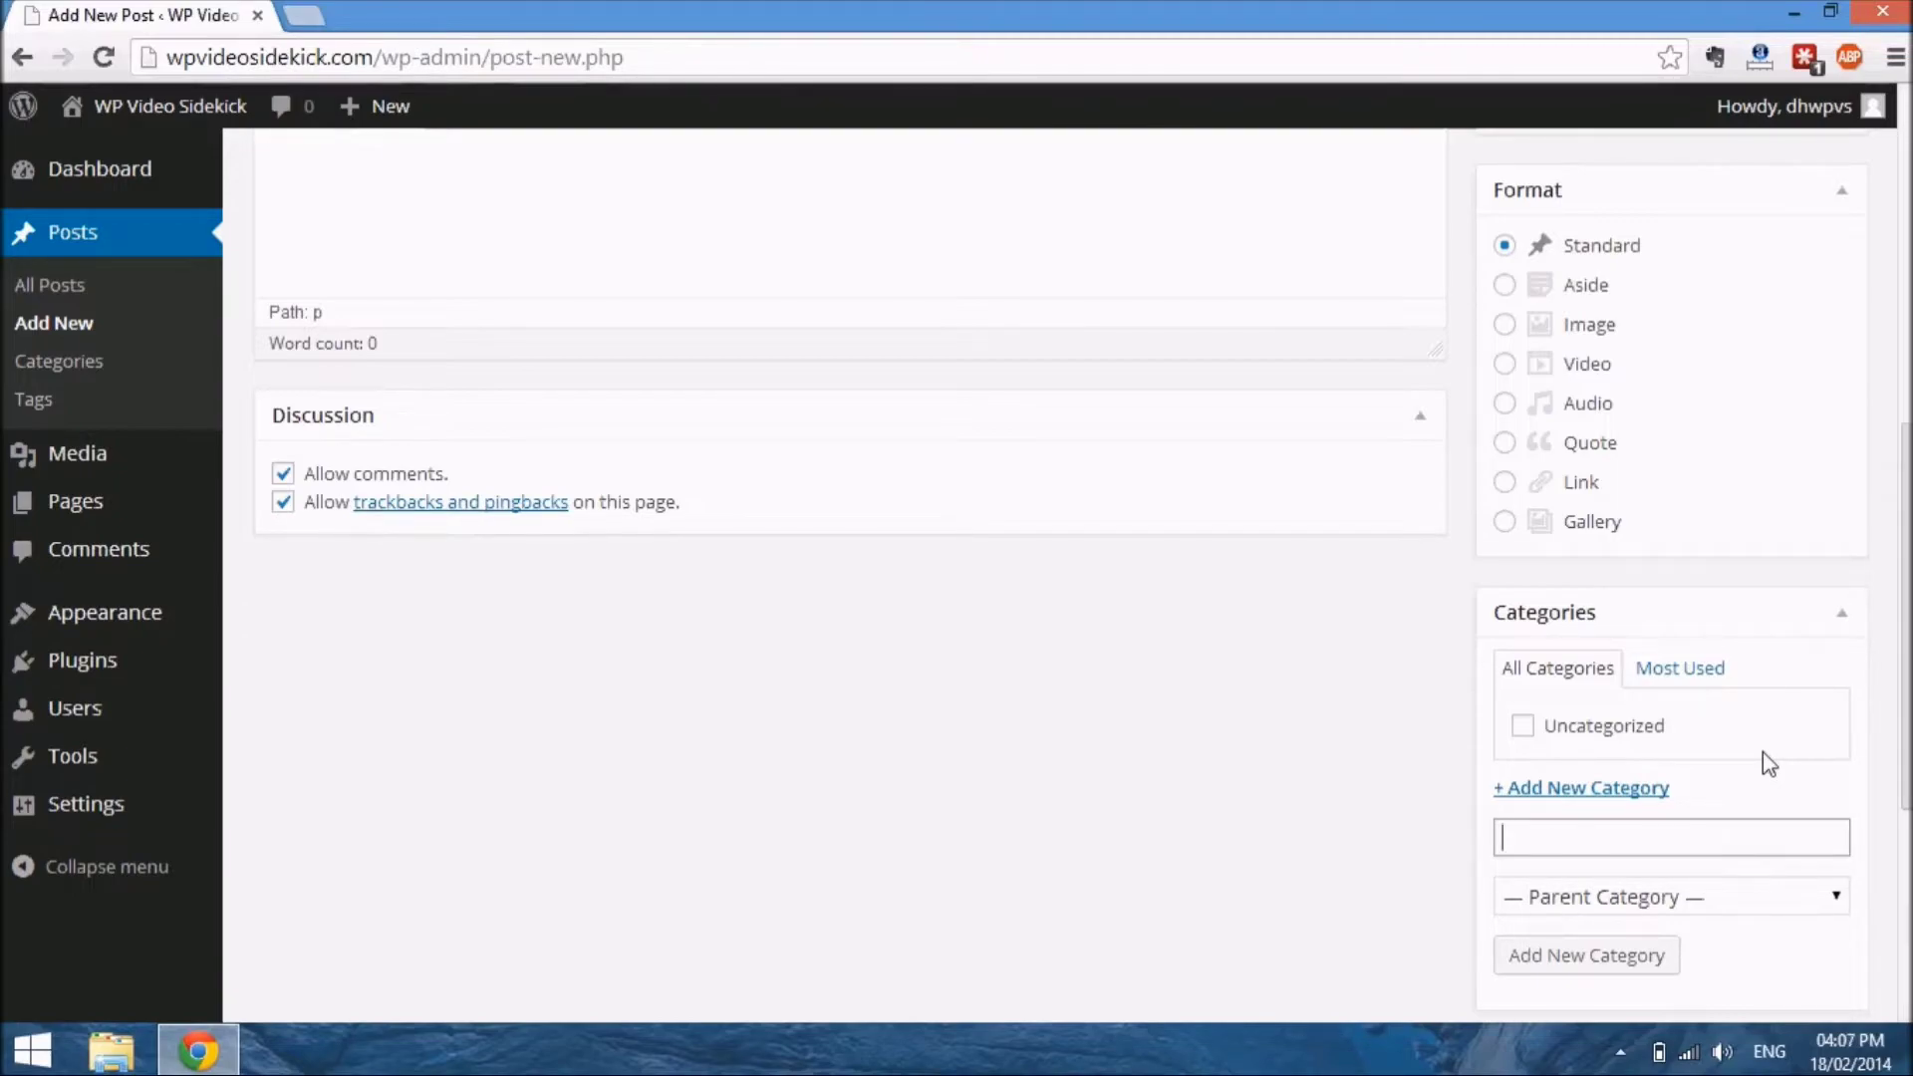
scroll(1762, 752, "down", 3)
scroll(1764, 755, "down", 1)
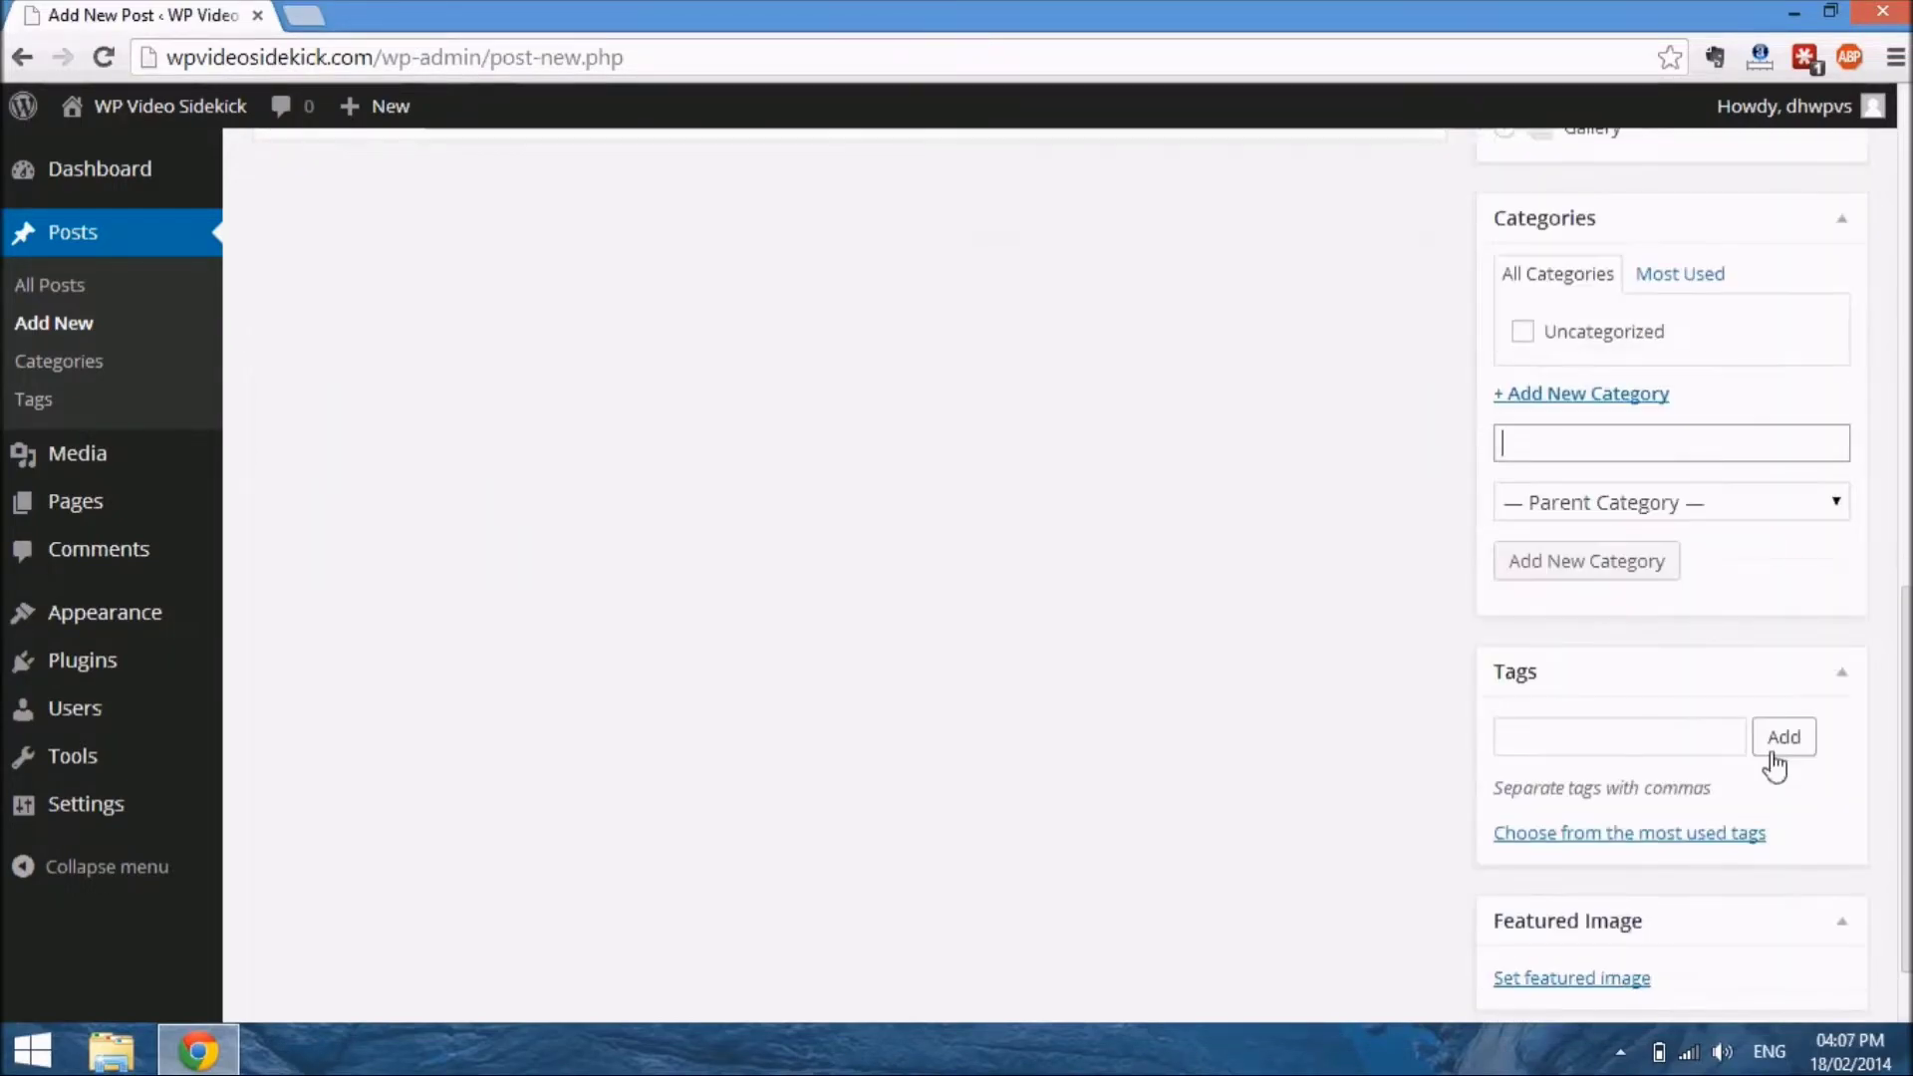
left_click(1670, 755)
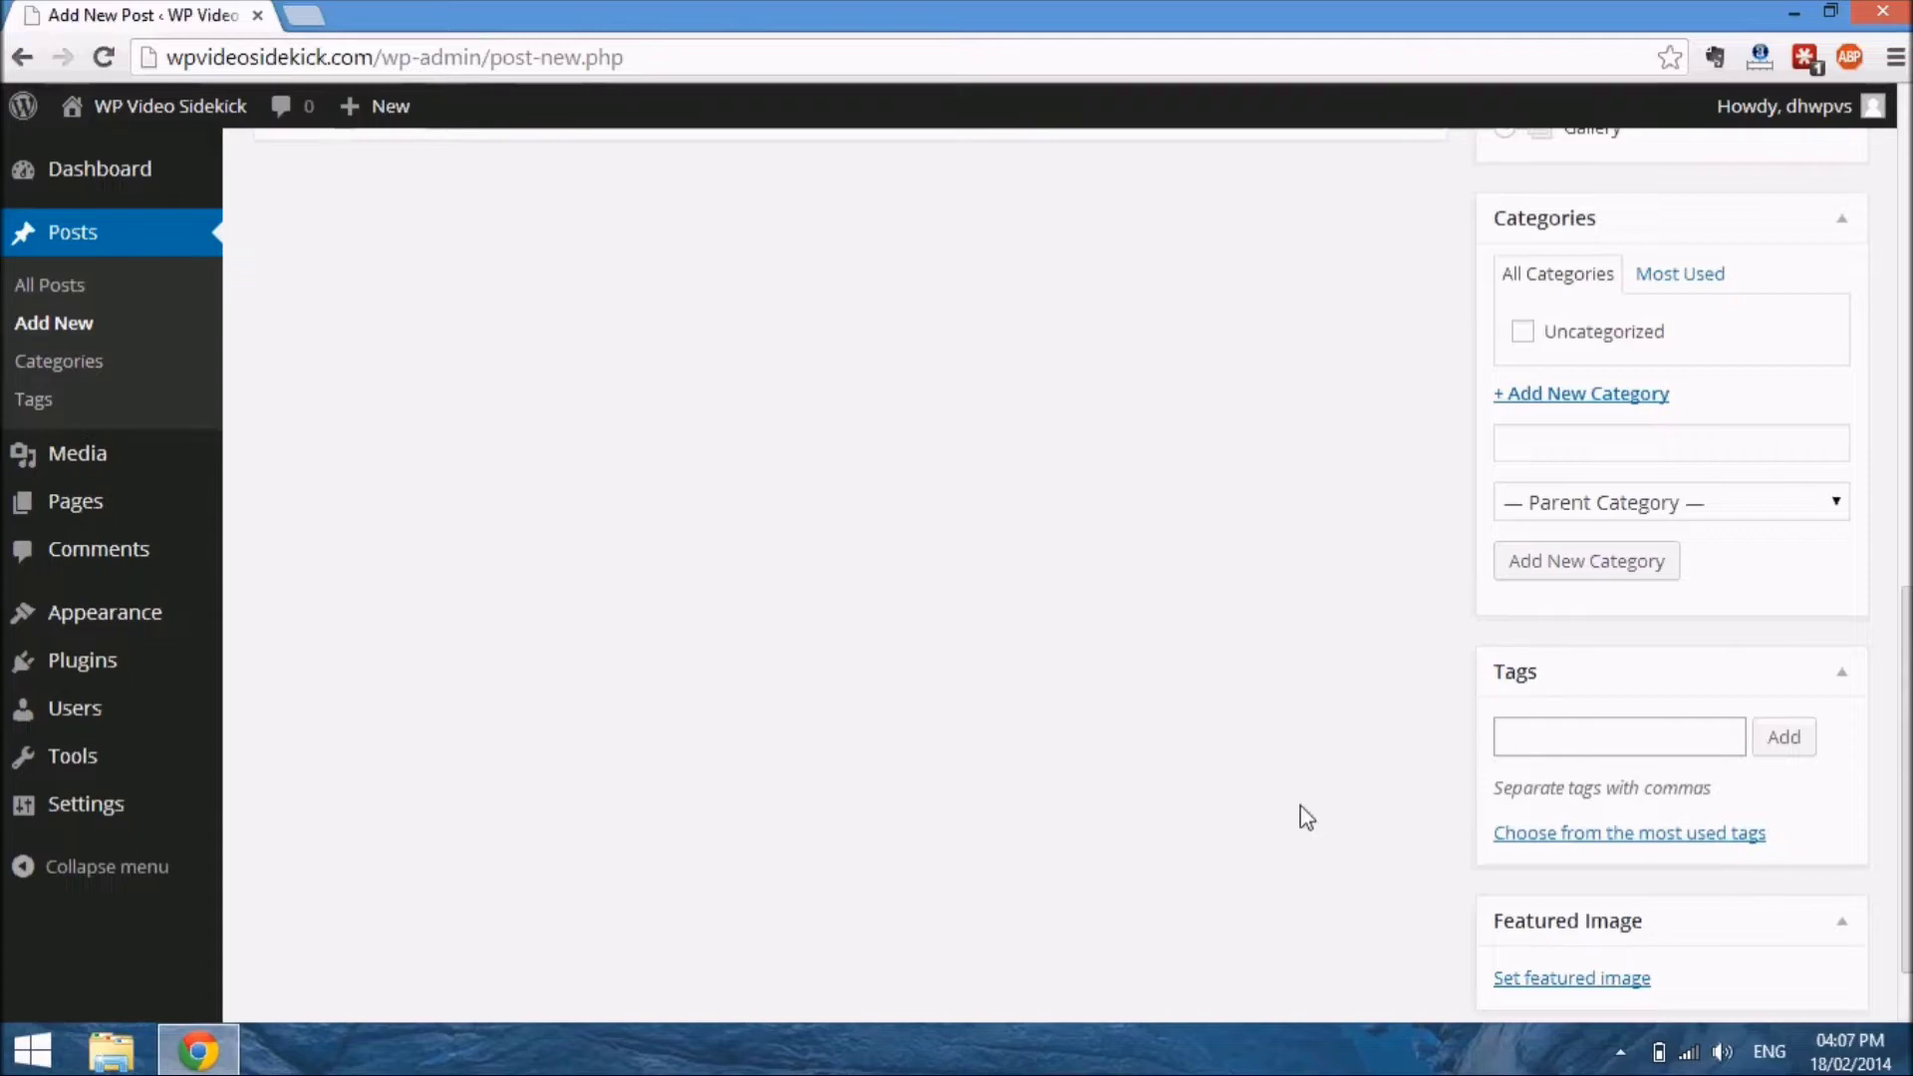
scroll(1305, 817, "down", 2)
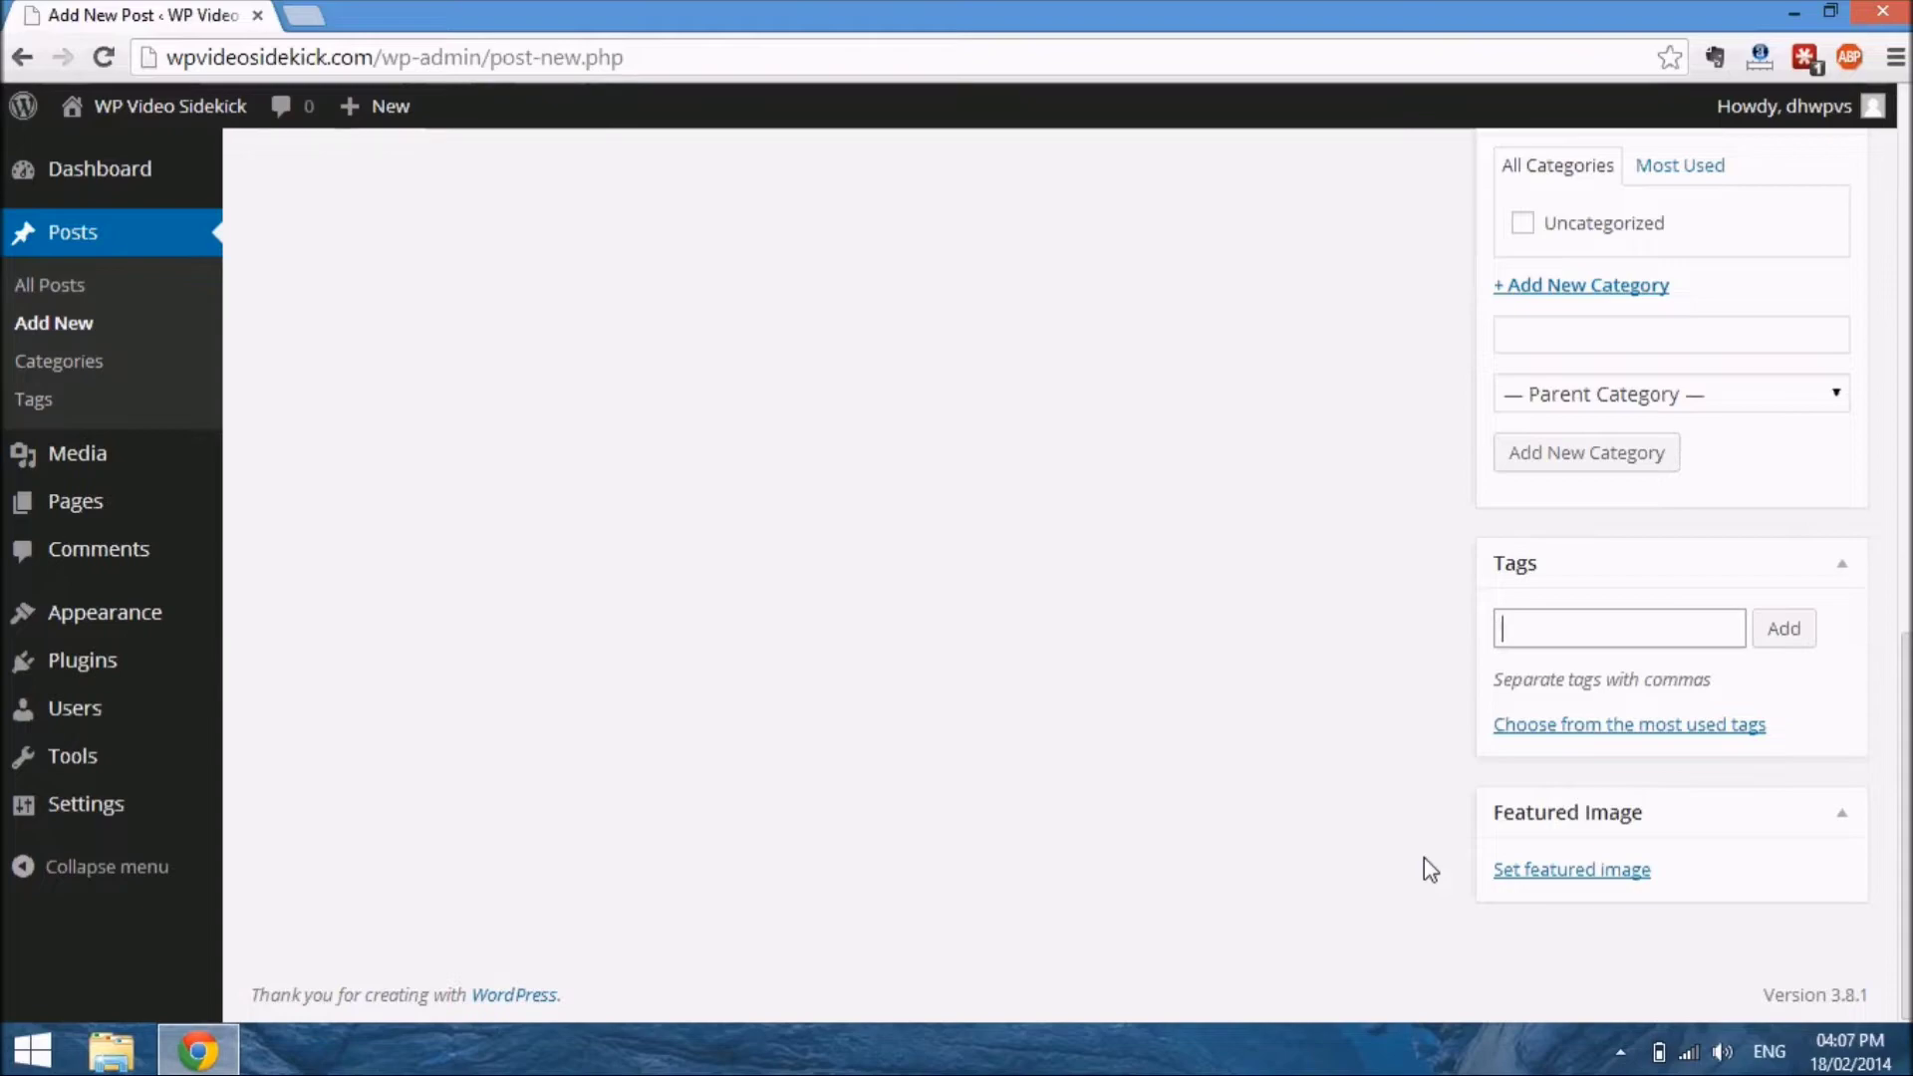
scroll(1425, 857, "up", 10)
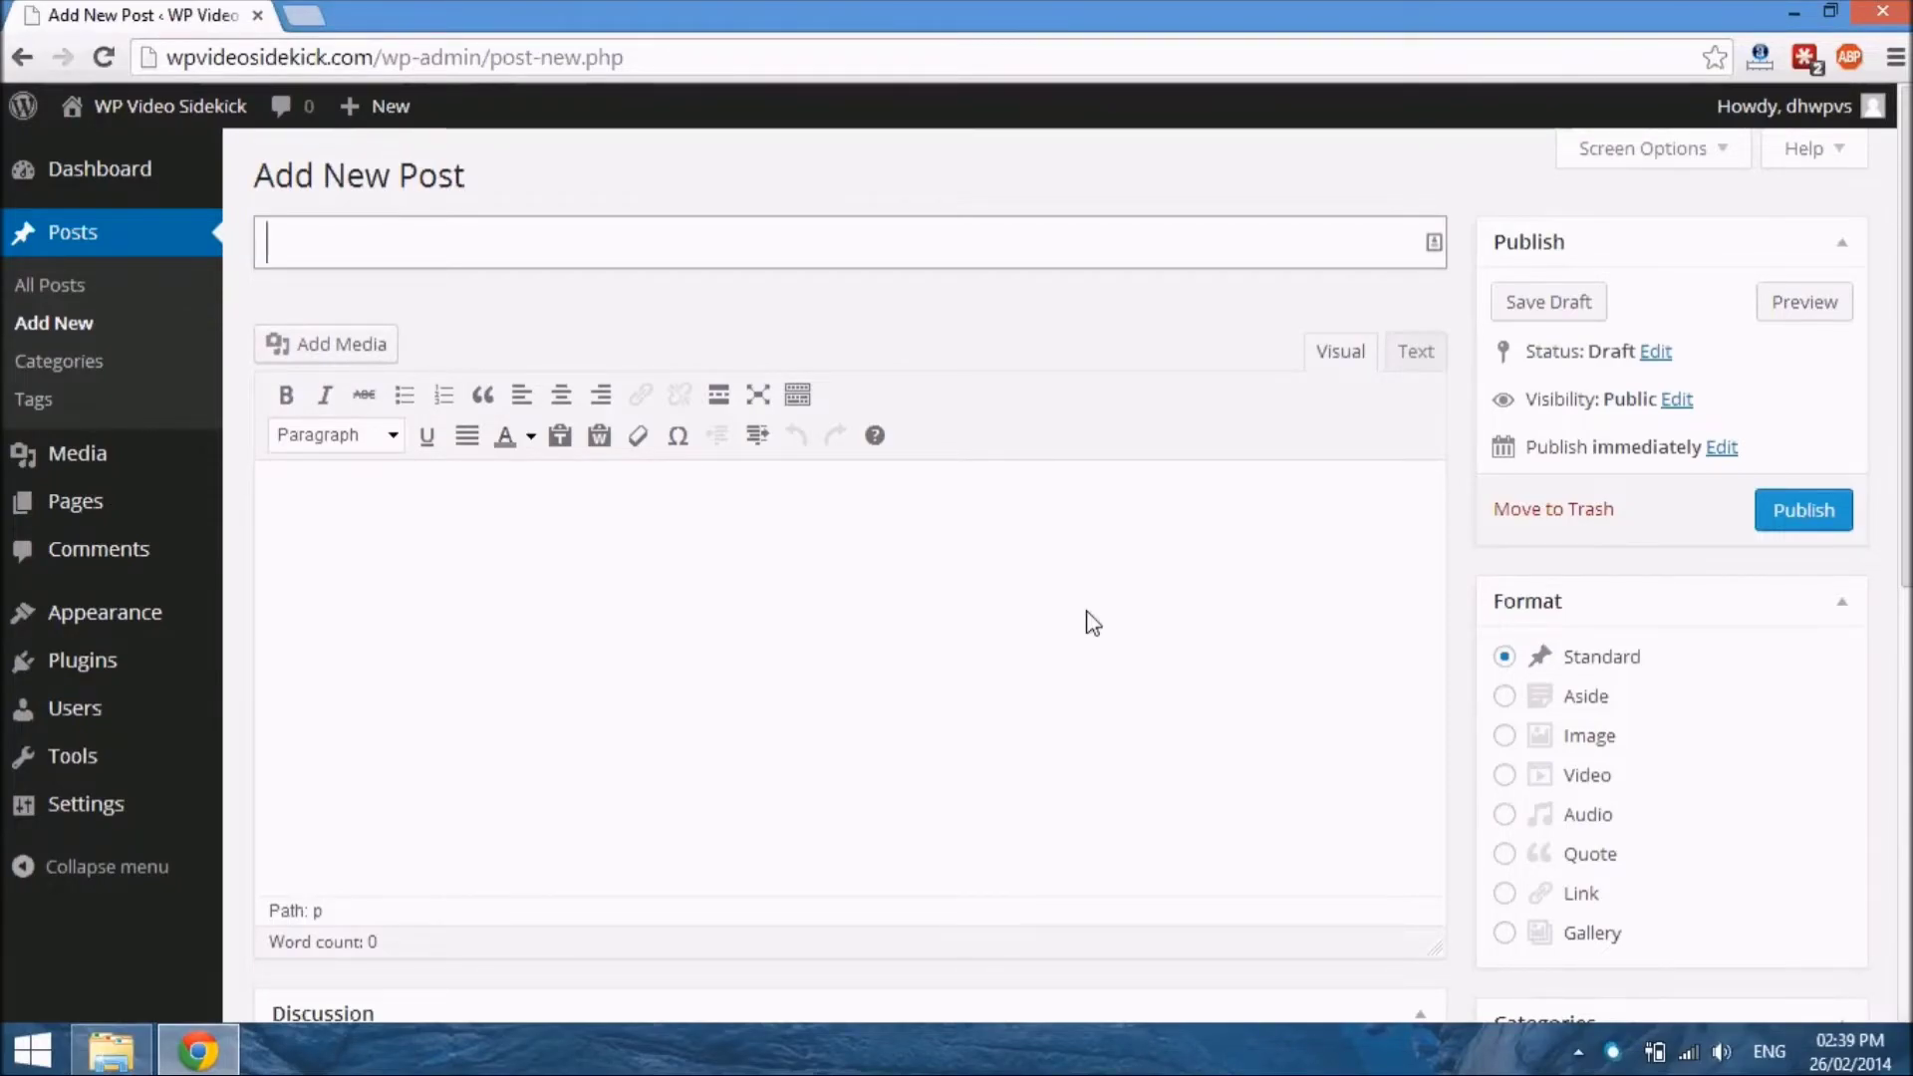
Title the post "Test Post" and paste the Lorem ipsum paragraph into its body
type("Test Post")
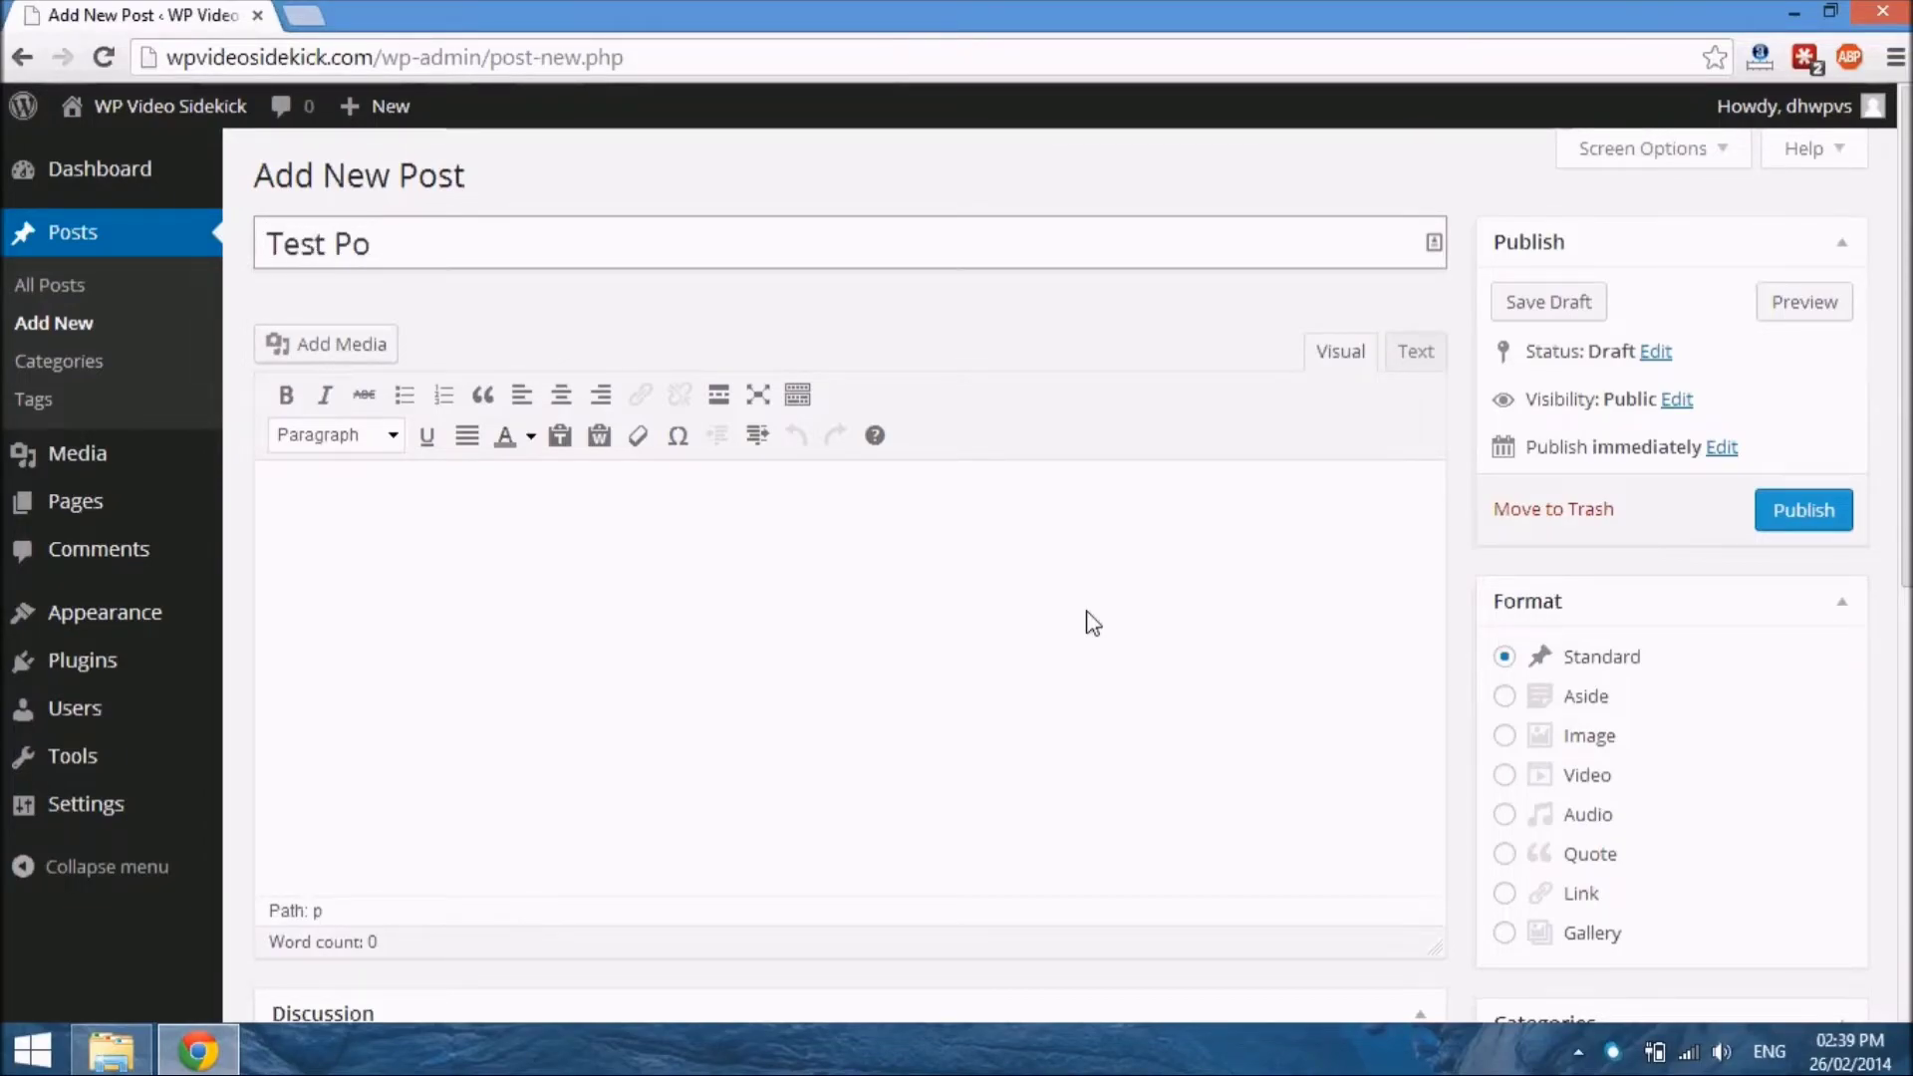
left_click(538, 583)
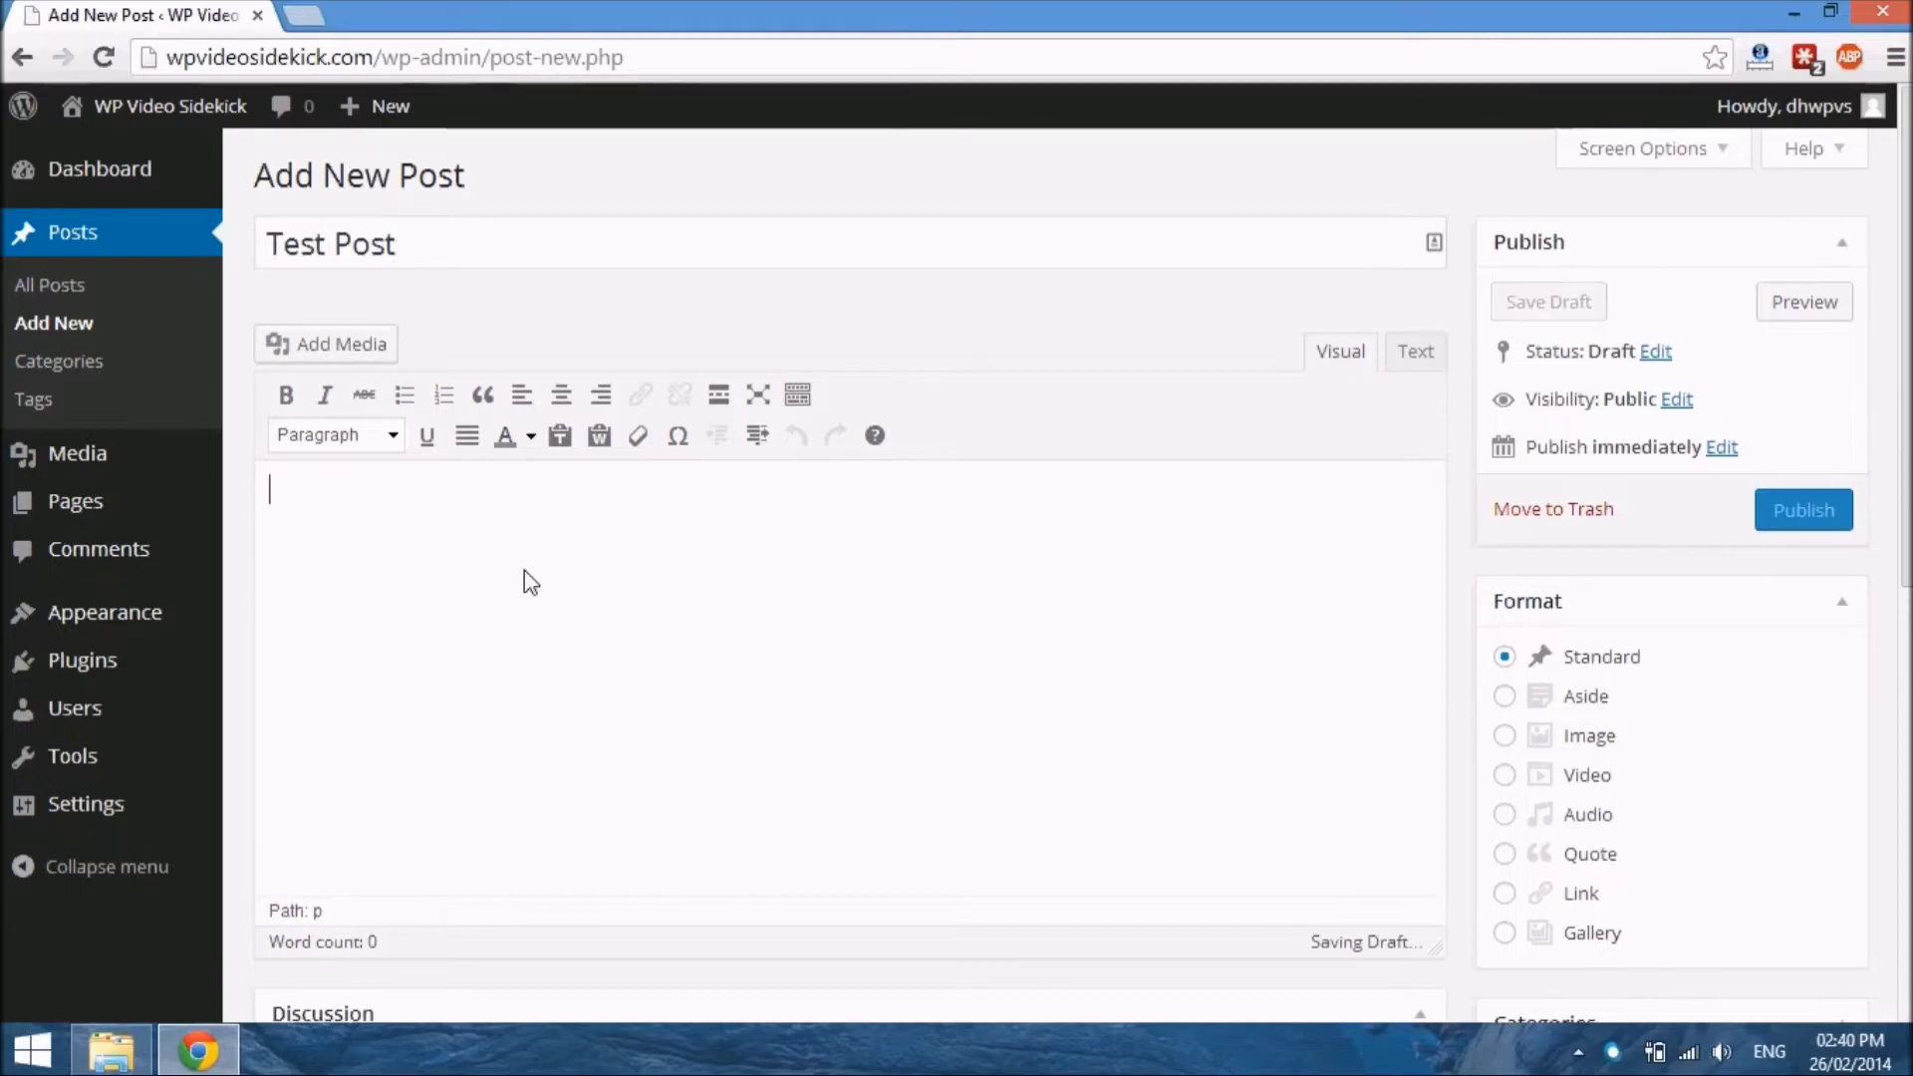
type("Lorem ipsum dolor sit amet, consectetur adipiscing elit. Quisque eget sollicitudin diam. Curabitur eu venenatis diam, ac feugiat justo. Suspendisse convallis auctor turpis, porttitor facilisis justo porta adipiscing. Suspendisse potenti. Nam auctor vestibulum libero, sed placerat felis pulvinar et. Morbi tincidunt, urna nec porttitor mattis, erat lacus venenatis odio, ac commodo magna nisi in purus. Morbi viverra nec arcu id scelerisque.")
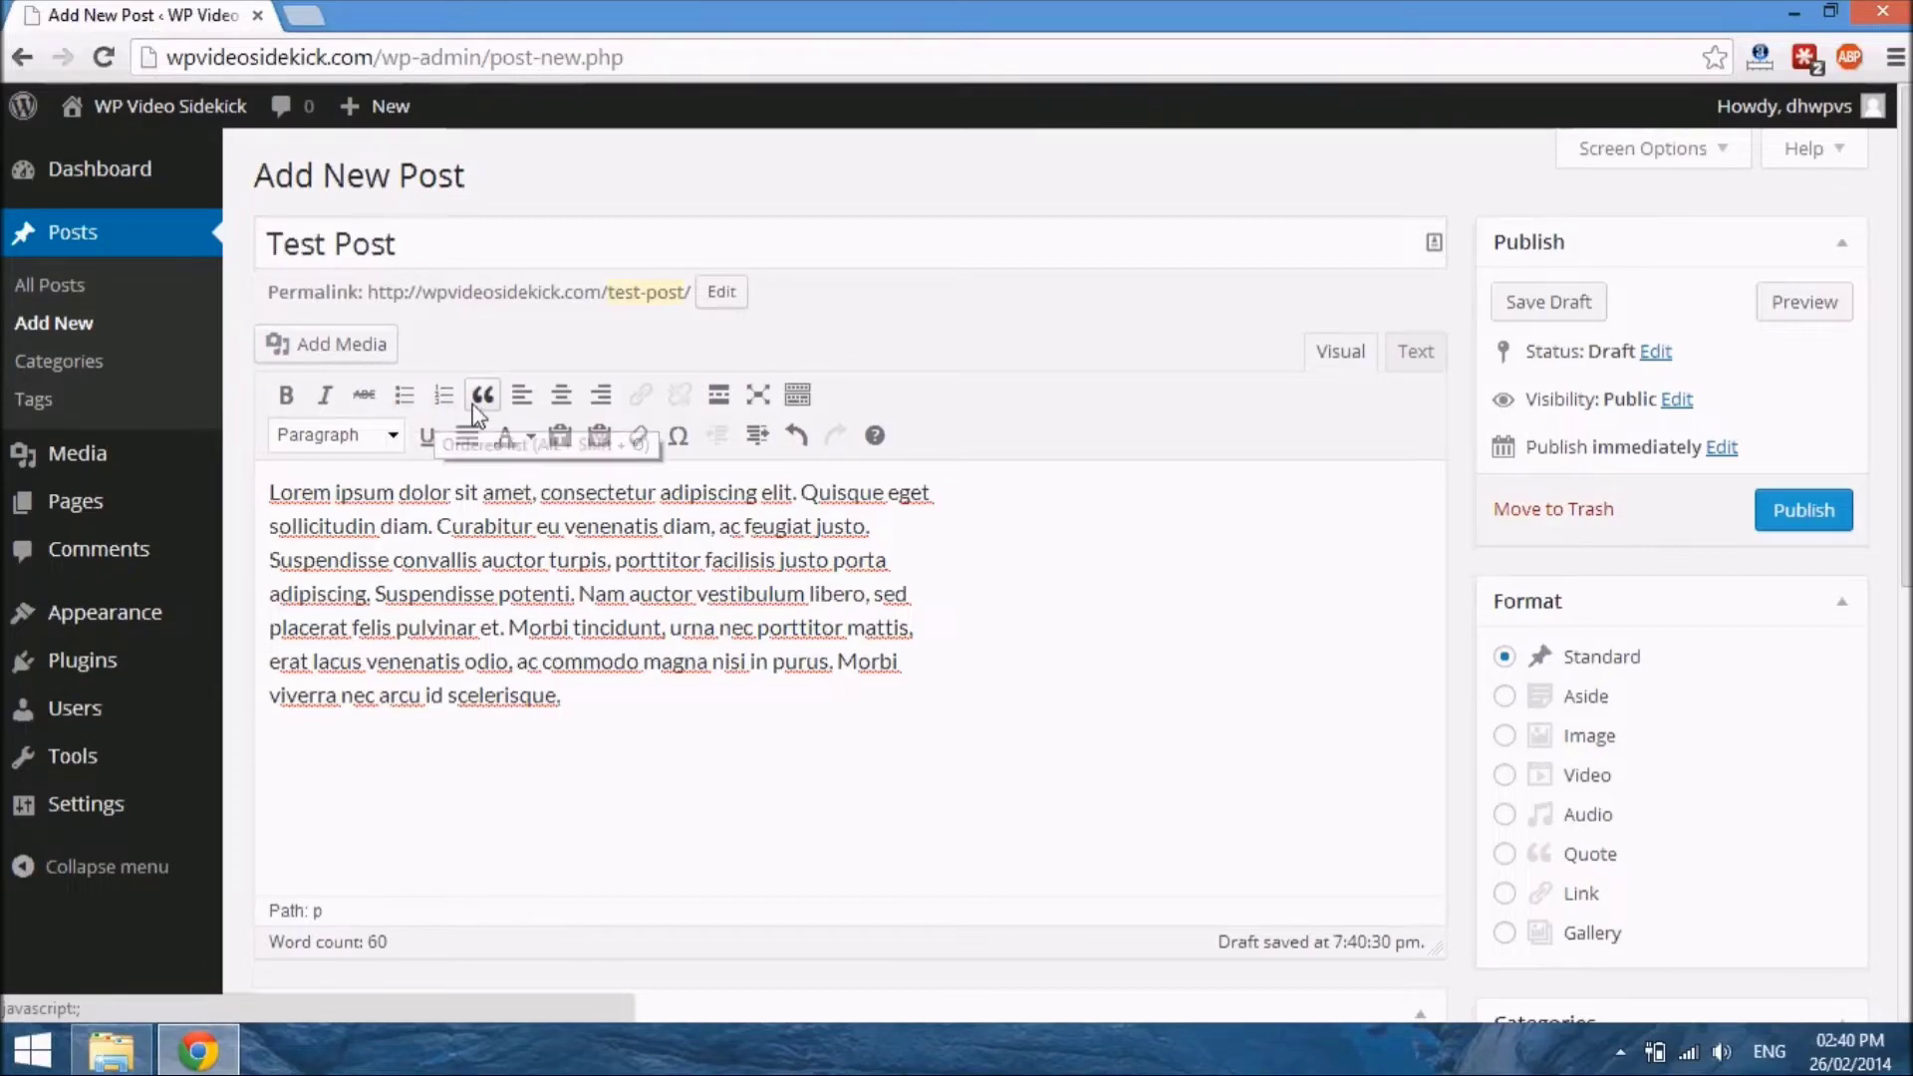
Hide and redisplay the editor's second row of formatting tools, and view the available paragraph and heading formats
left_click(798, 395)
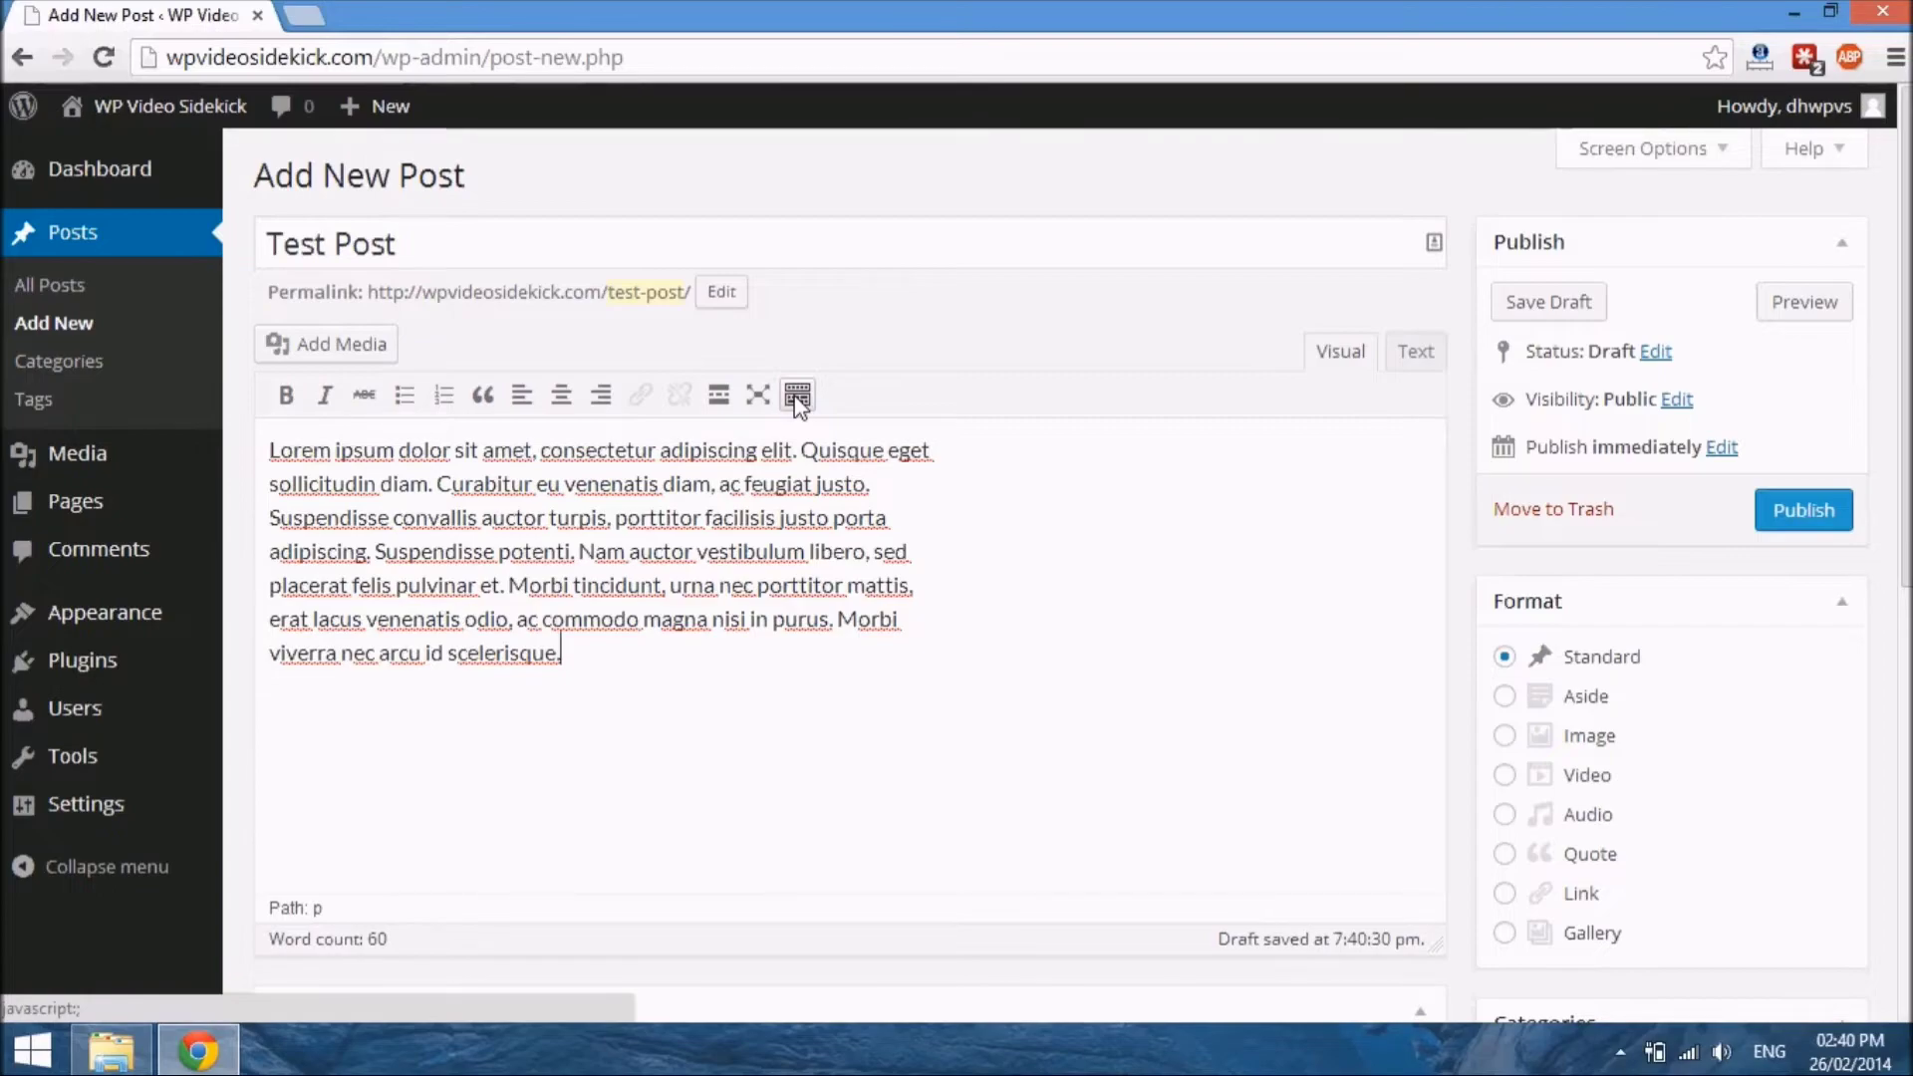
left_click(797, 395)
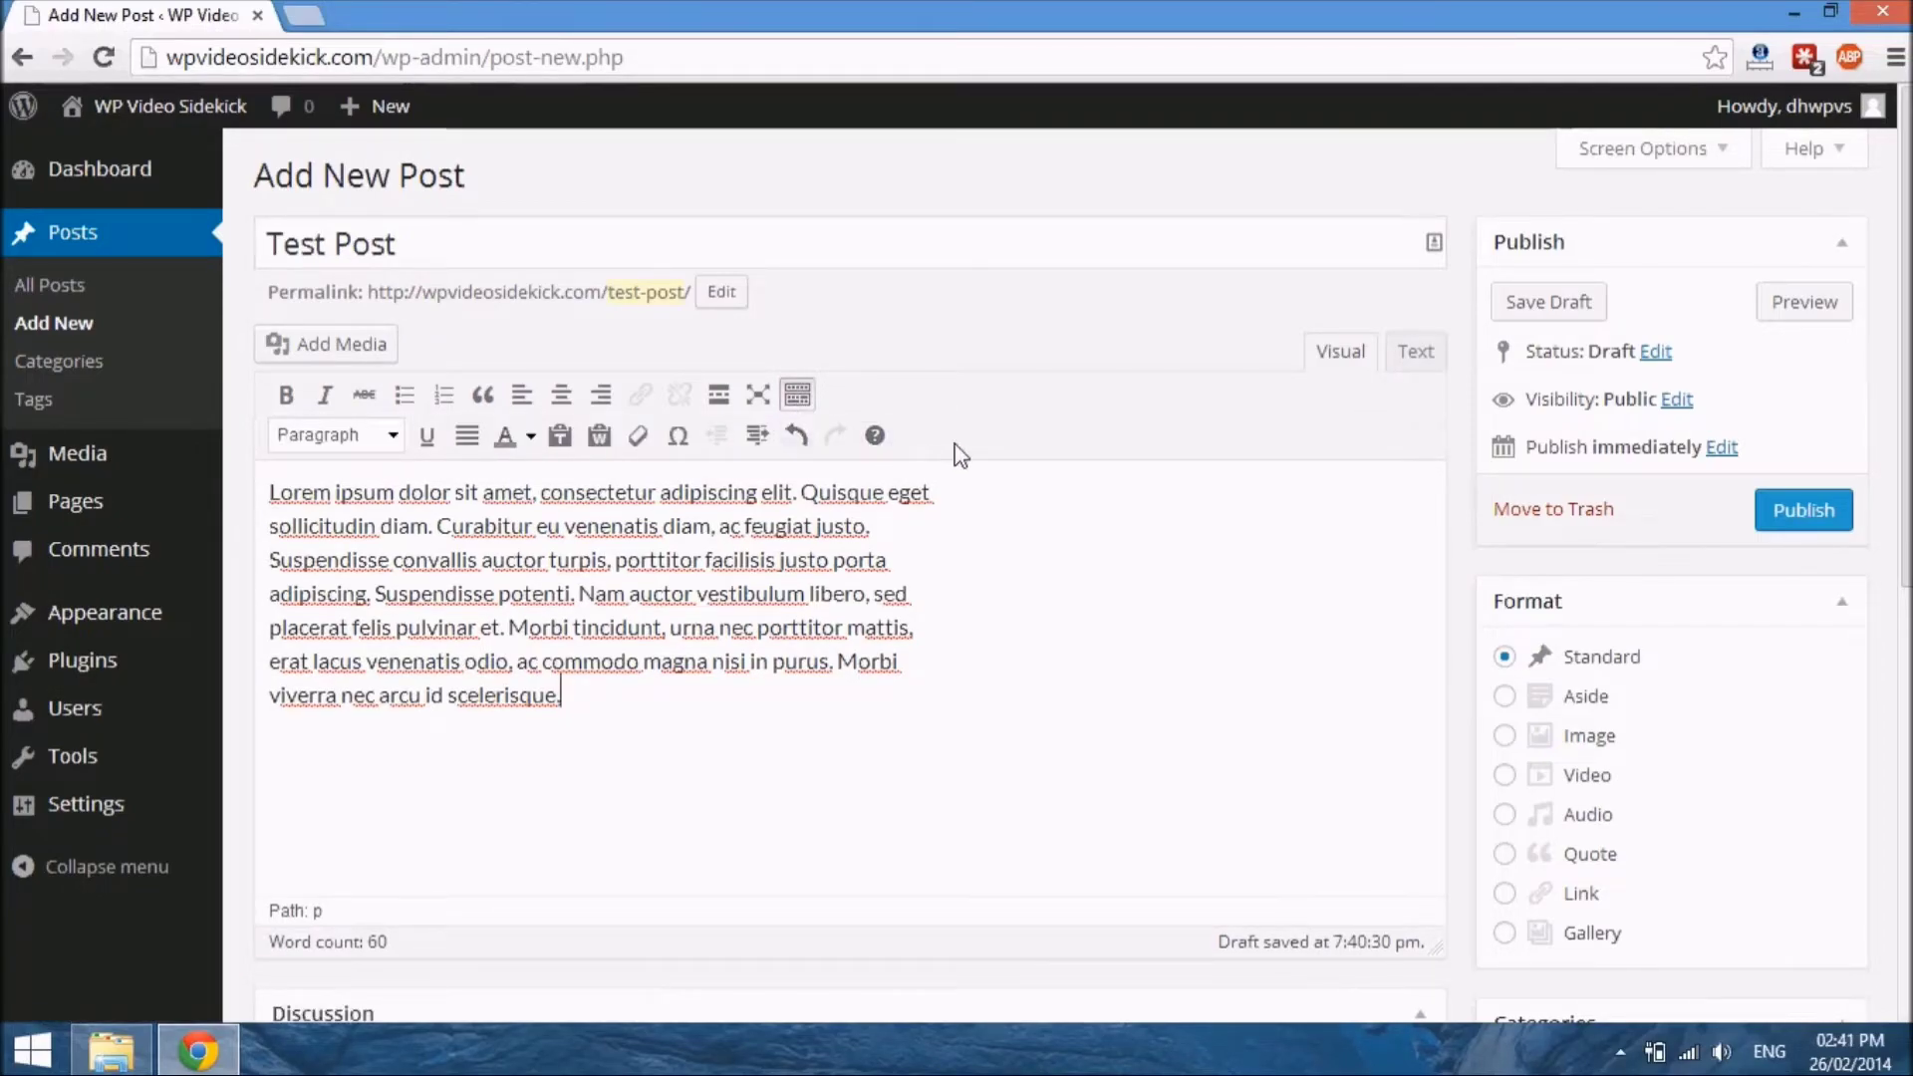
left_click(395, 437)
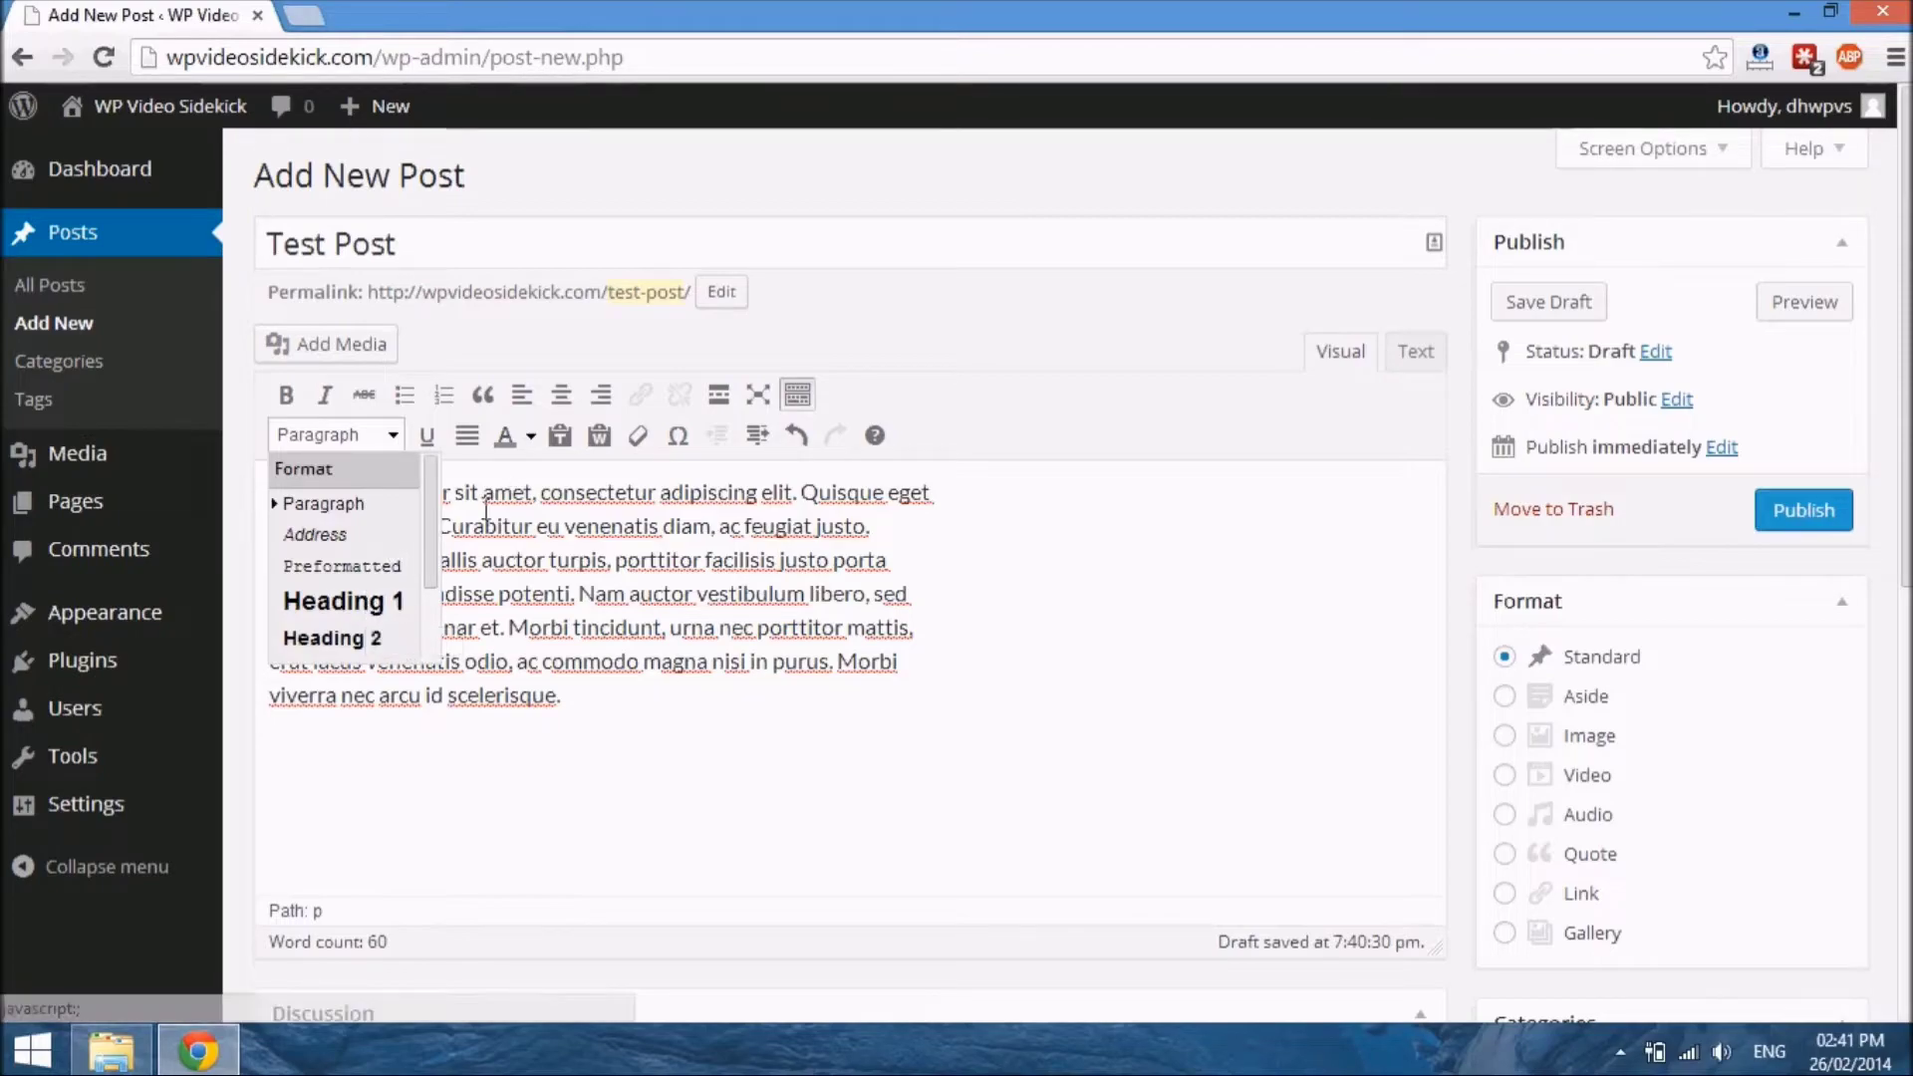
left_click(593, 571)
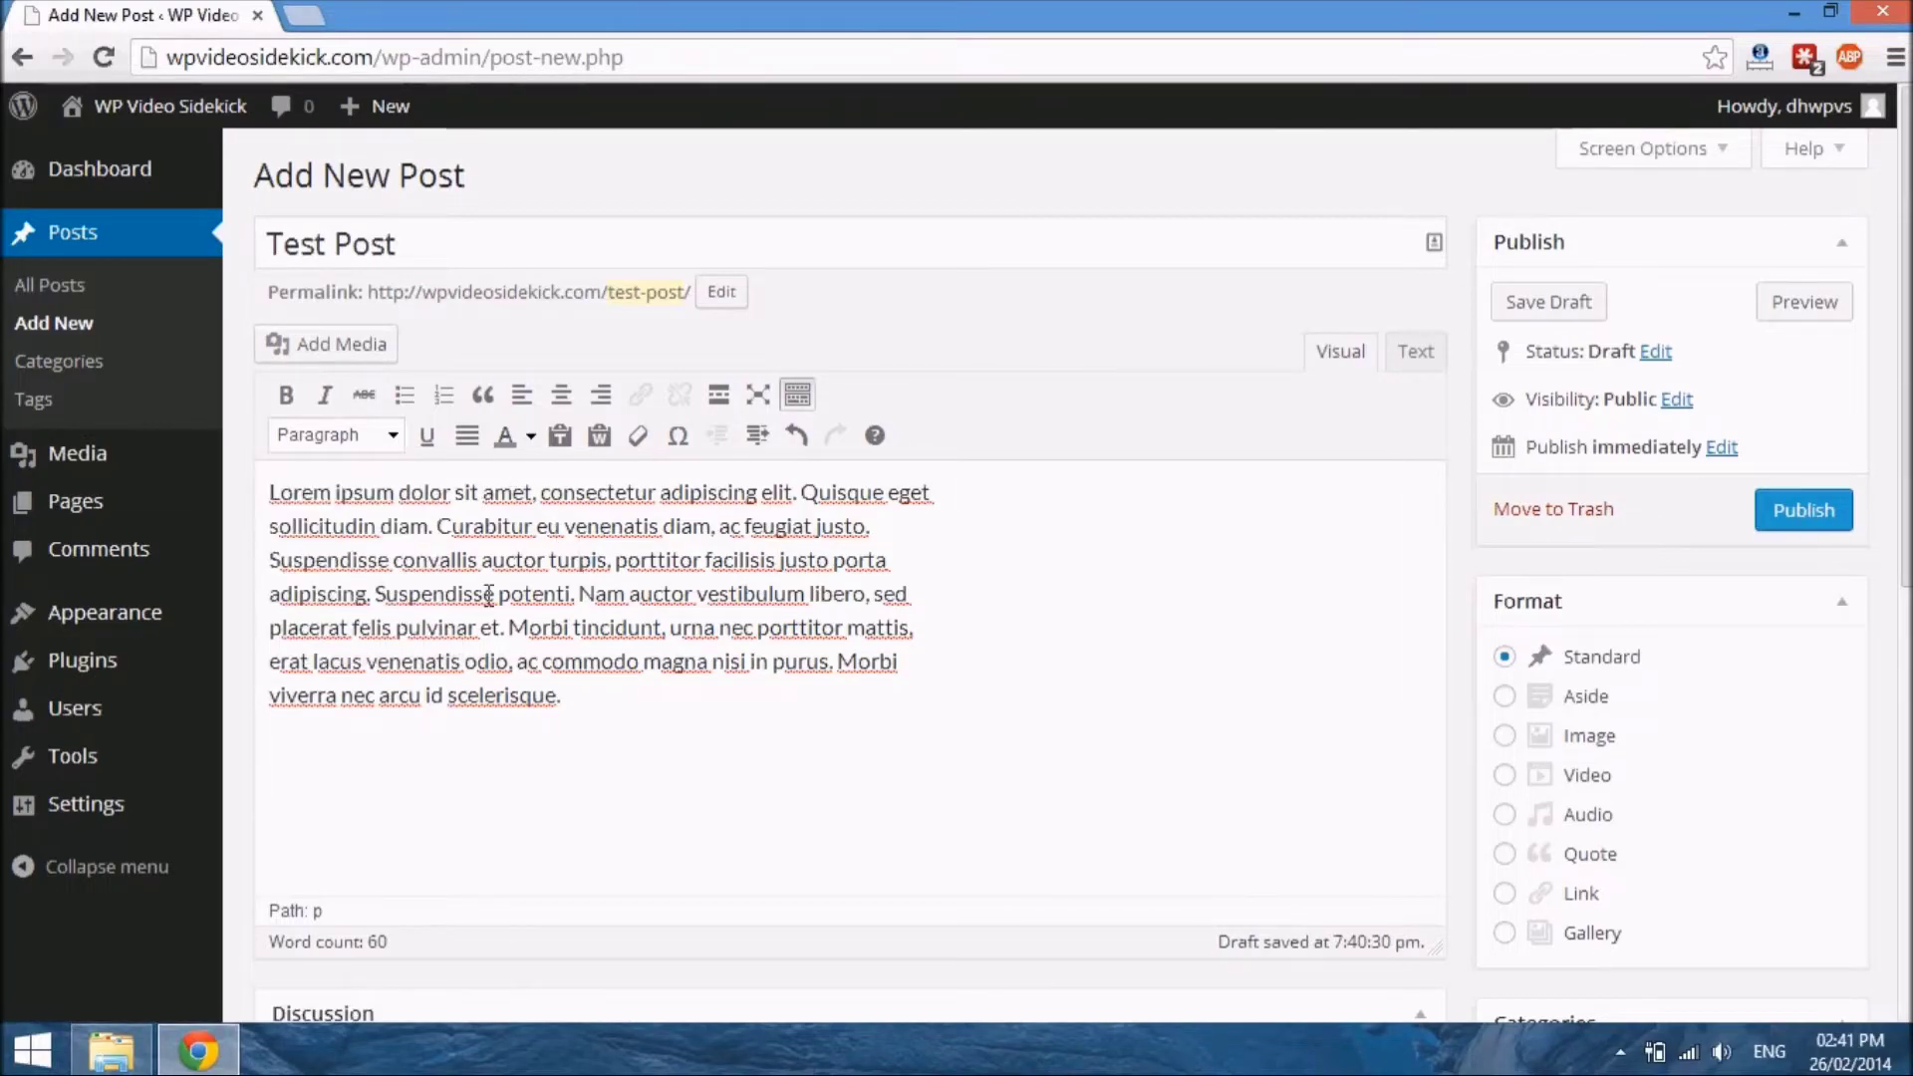
Make "Lorem ipsum dolor sit amet" bold and start a new paragraph before "Suspendisse convallis"
left_click_drag(272, 498, 535, 500)
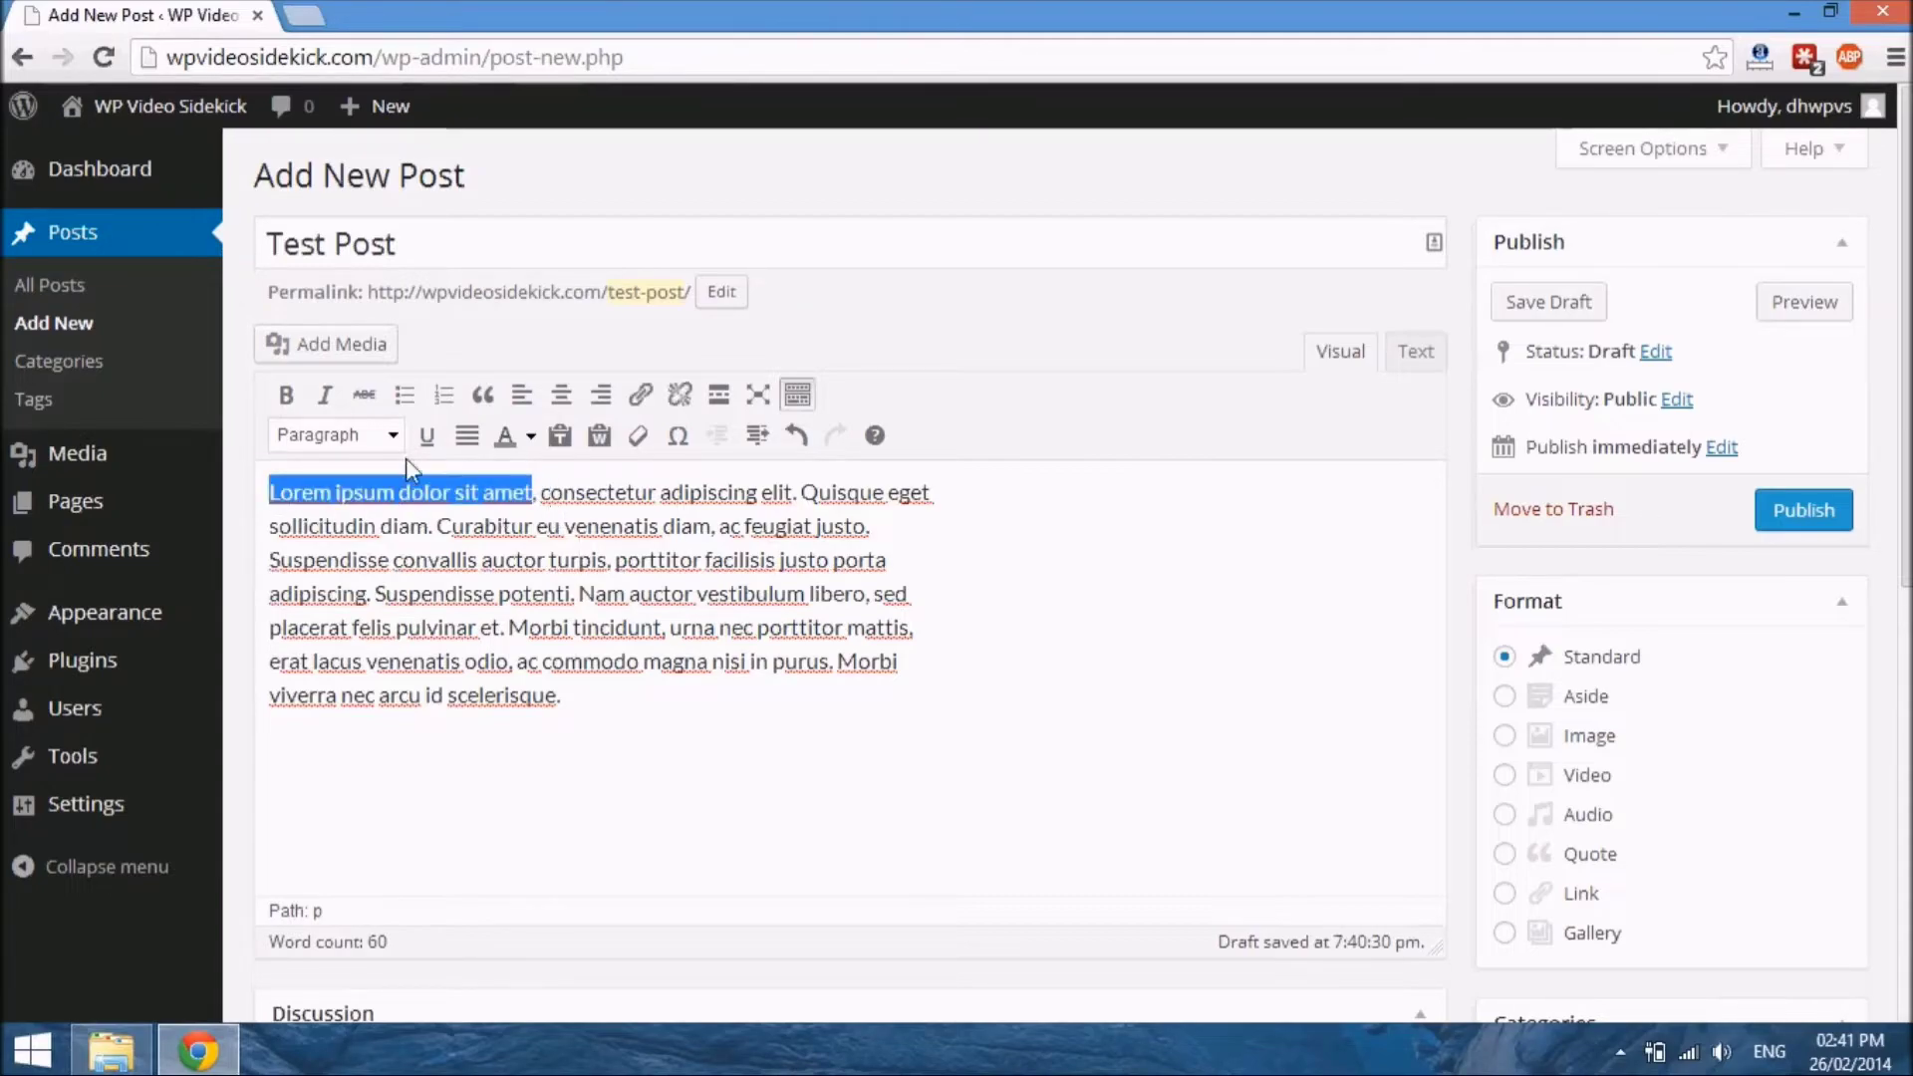
left_click(286, 396)
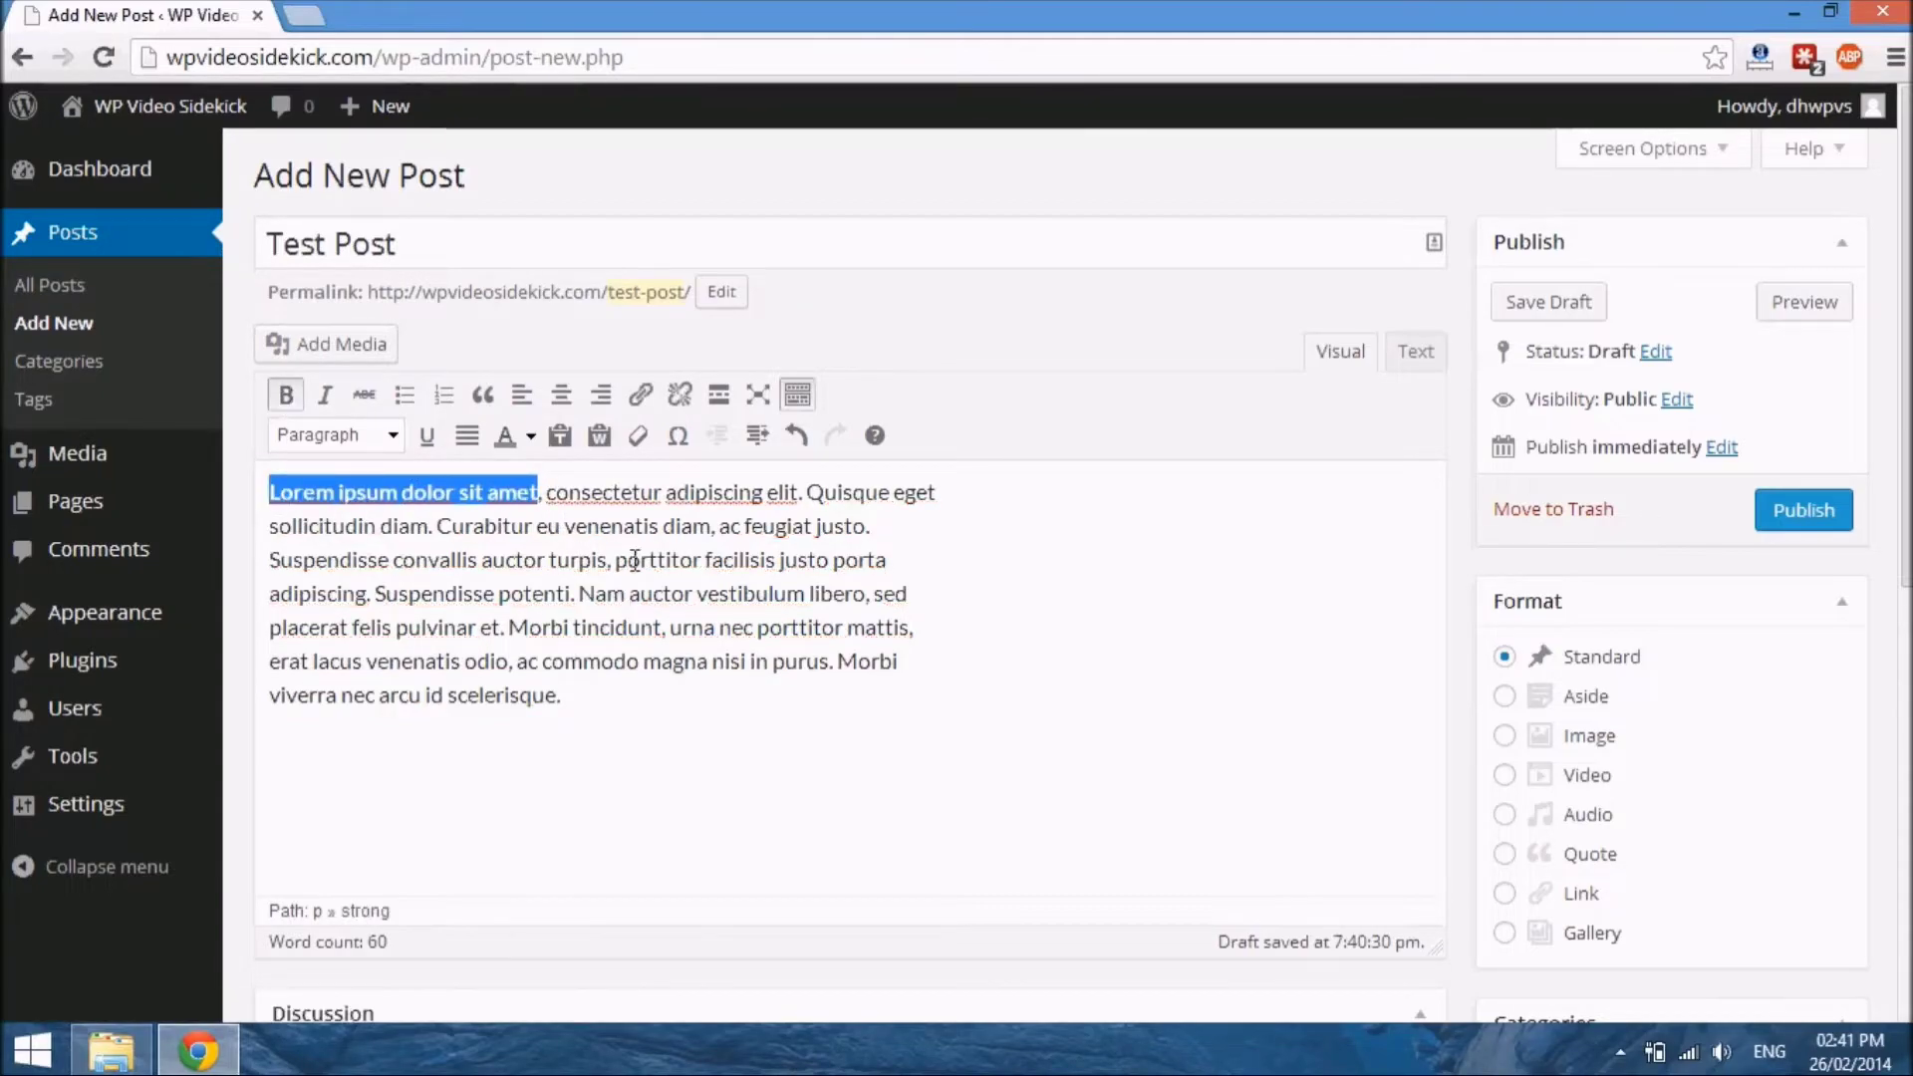
left_click(616, 558)
left_click(285, 564)
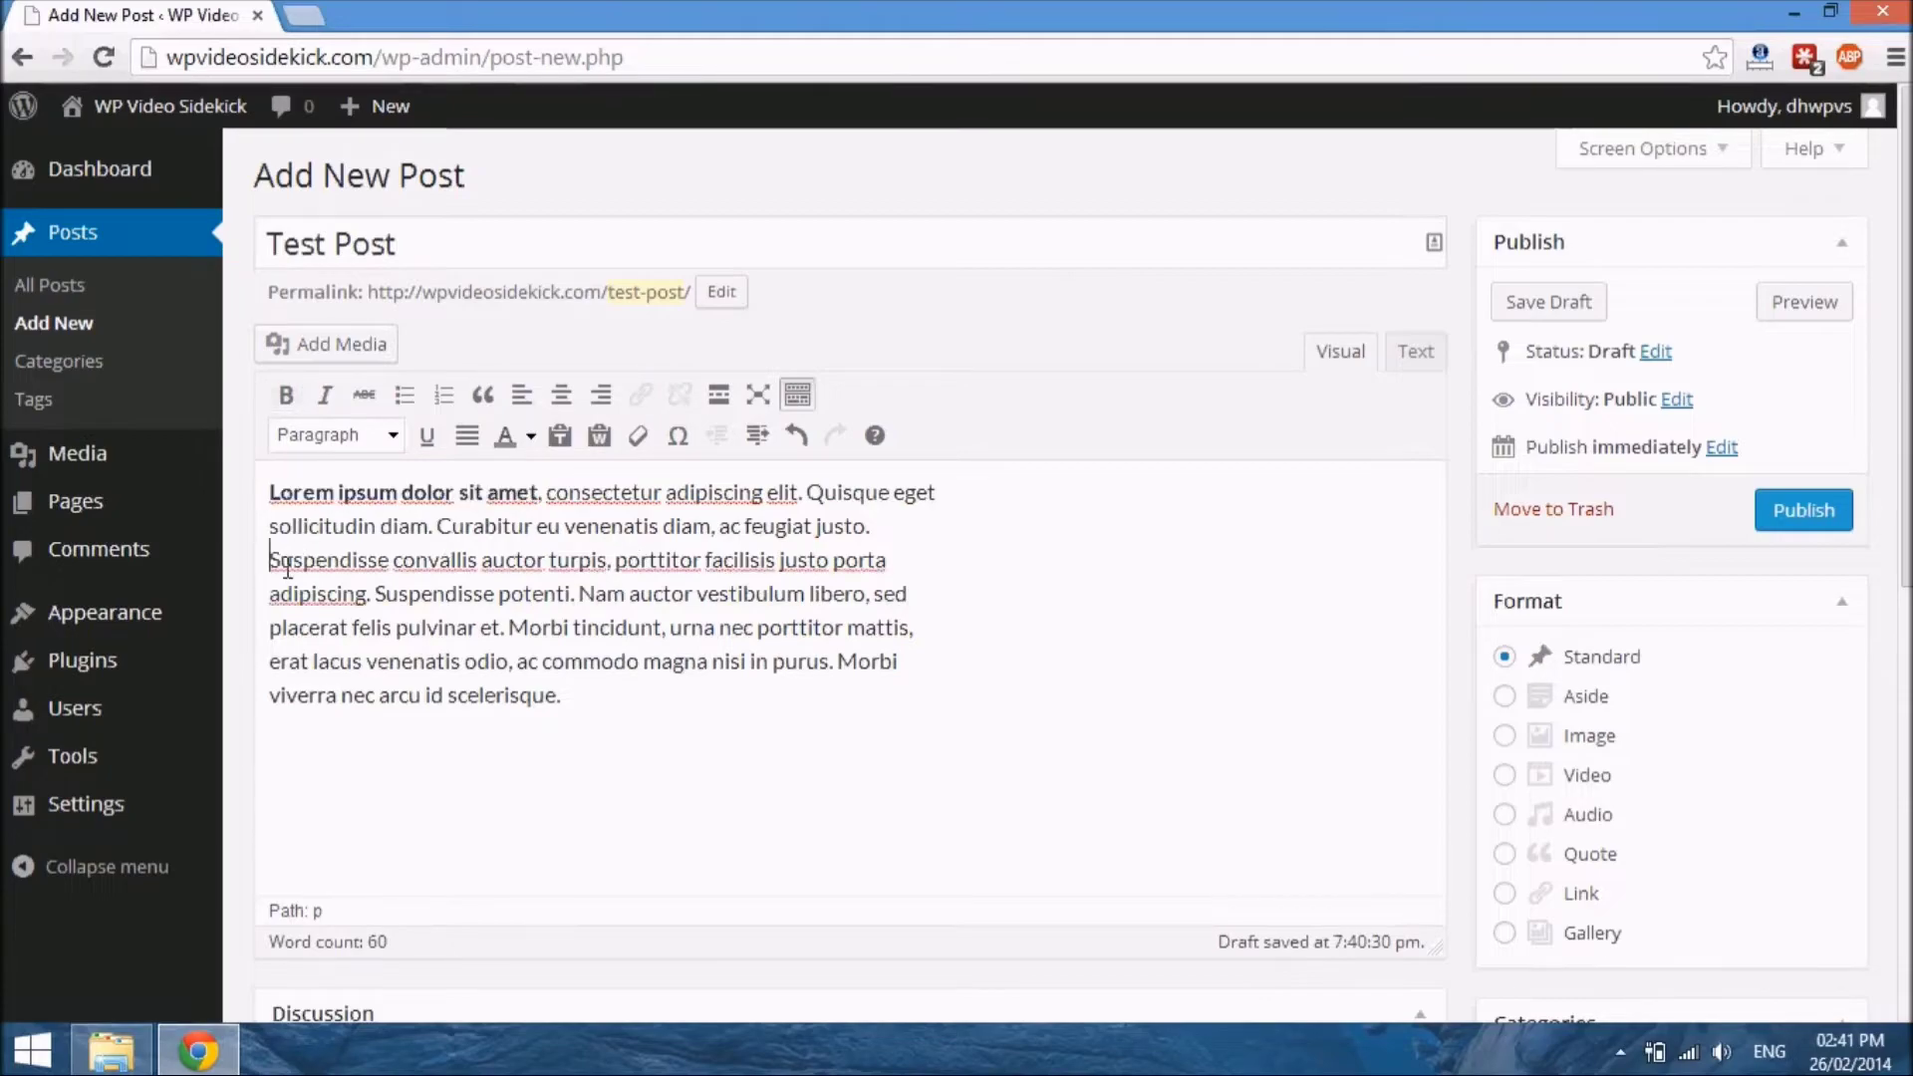
key("Return")
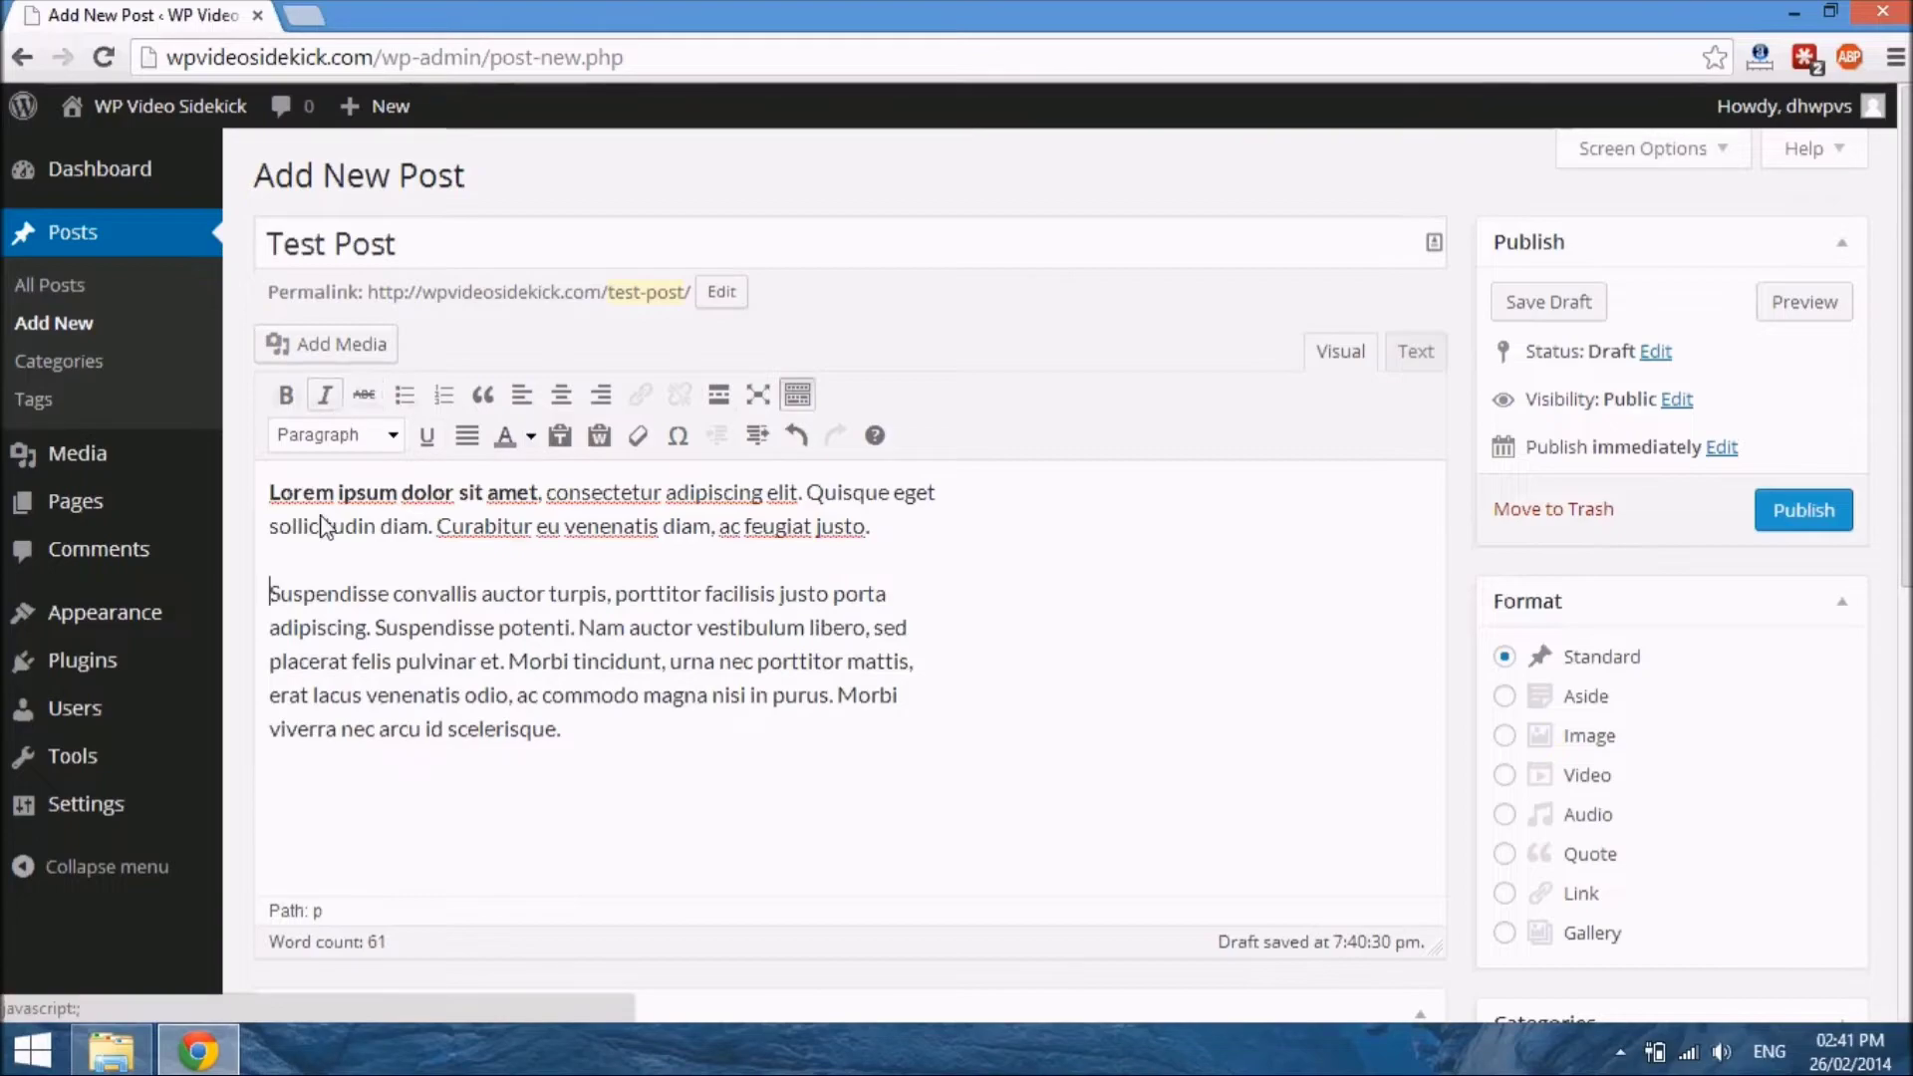
Try blockquote formatting with only the word "Suspendisse" selected, and undo it
left_click_drag(271, 594, 402, 608)
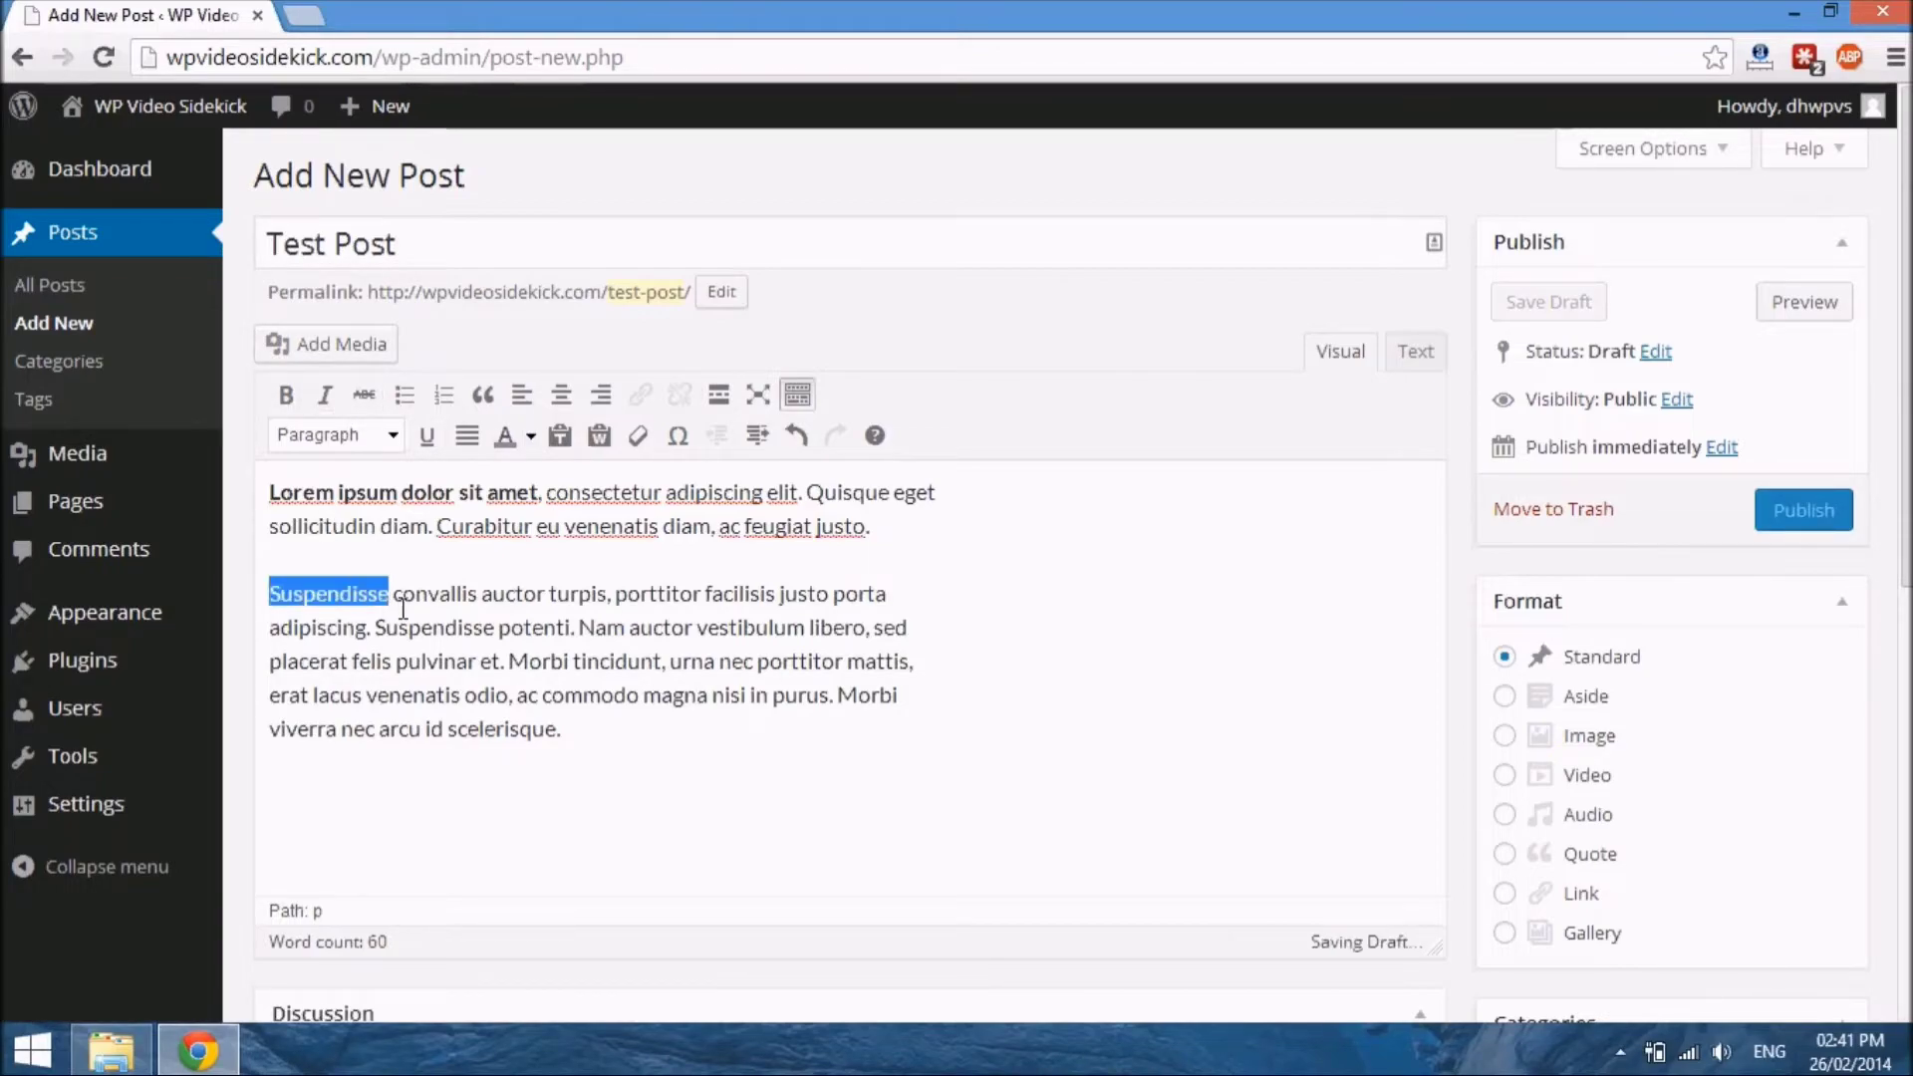
left_click(484, 397)
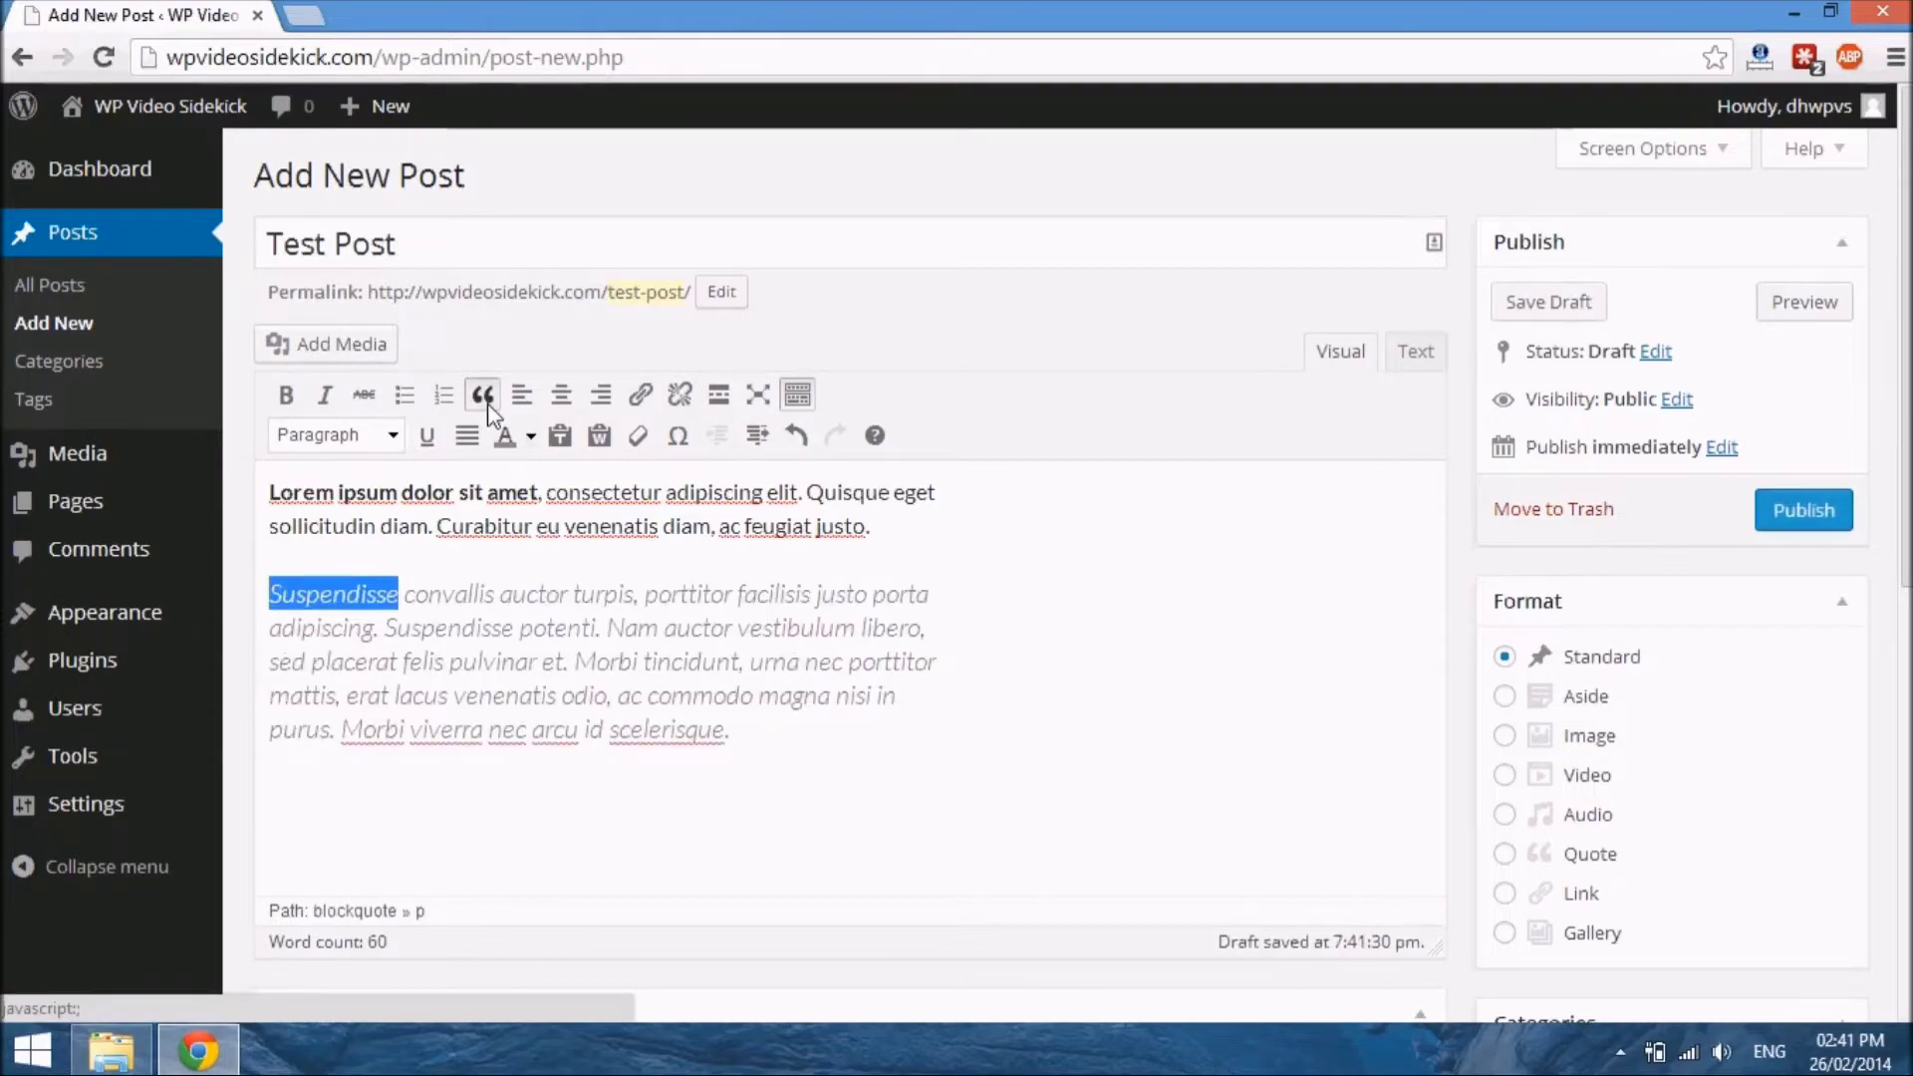
key("ctrl+z")
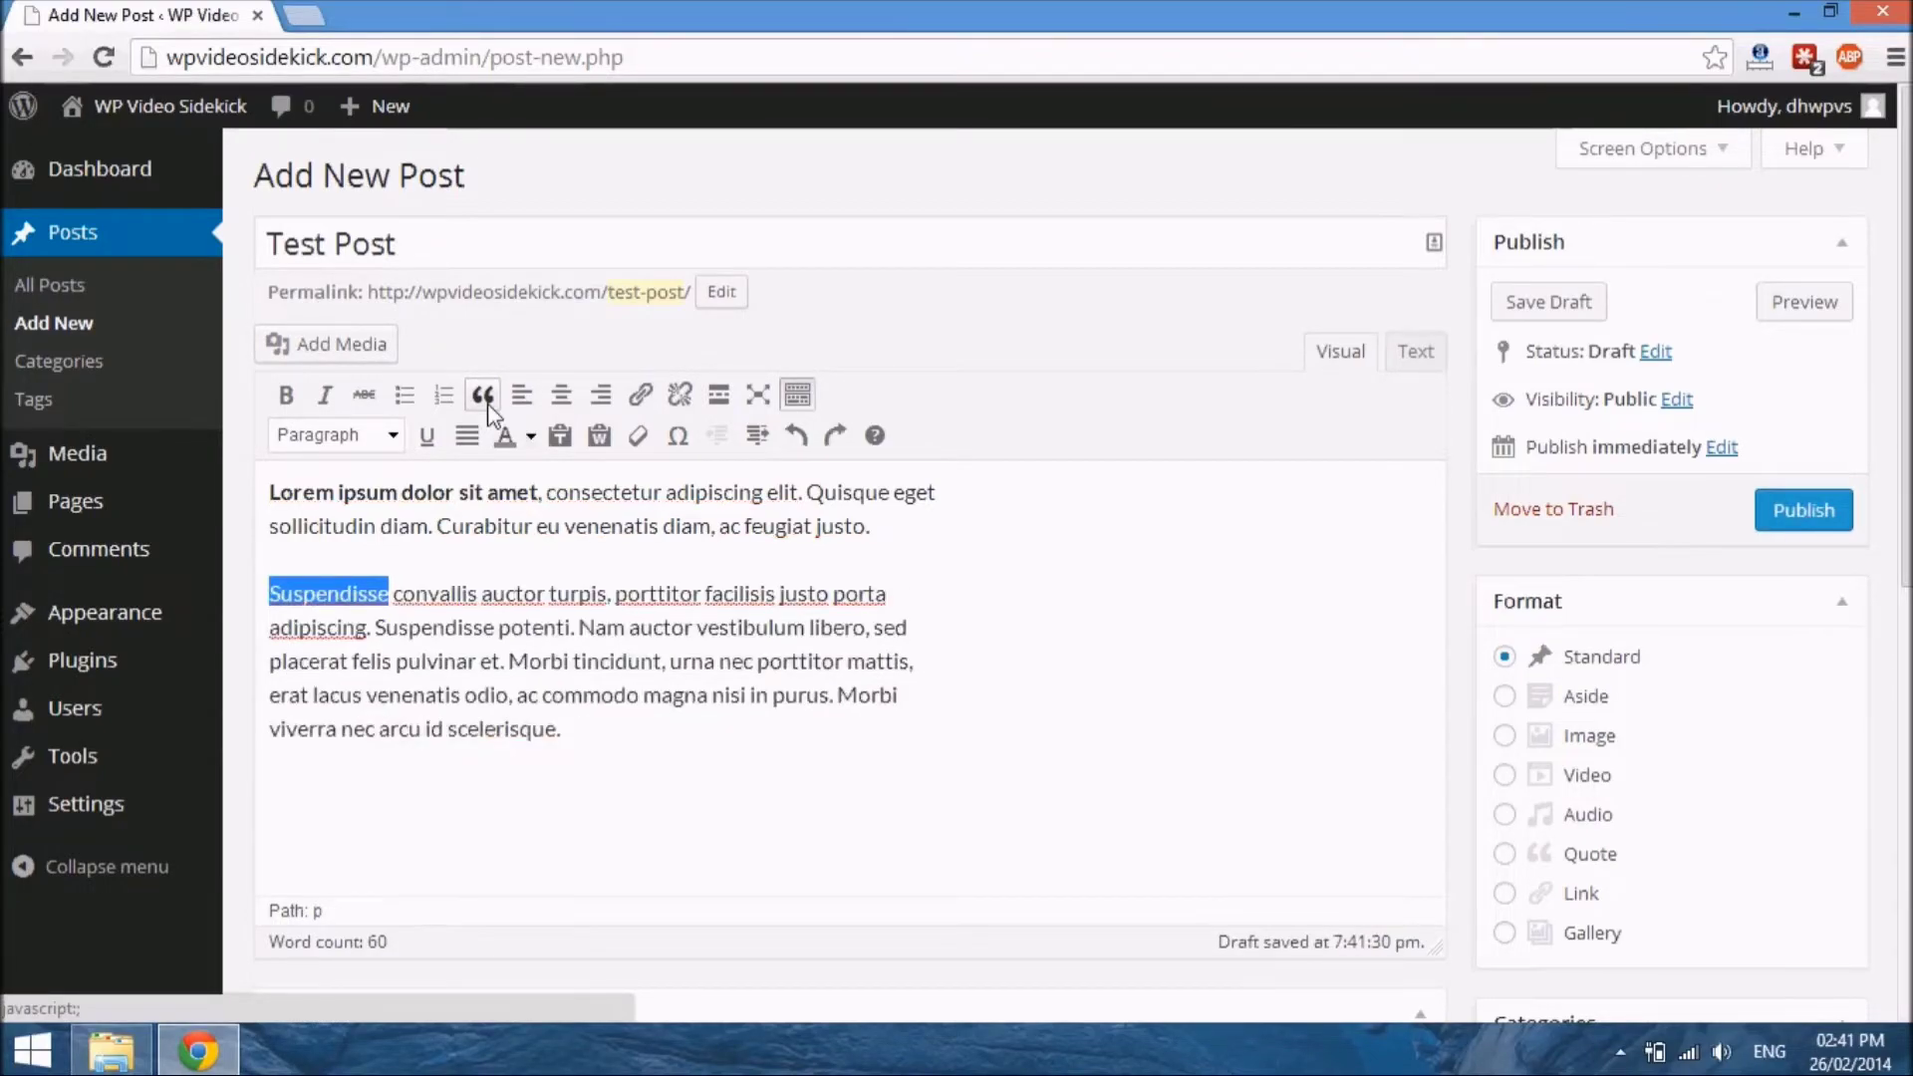
left_click(399, 597)
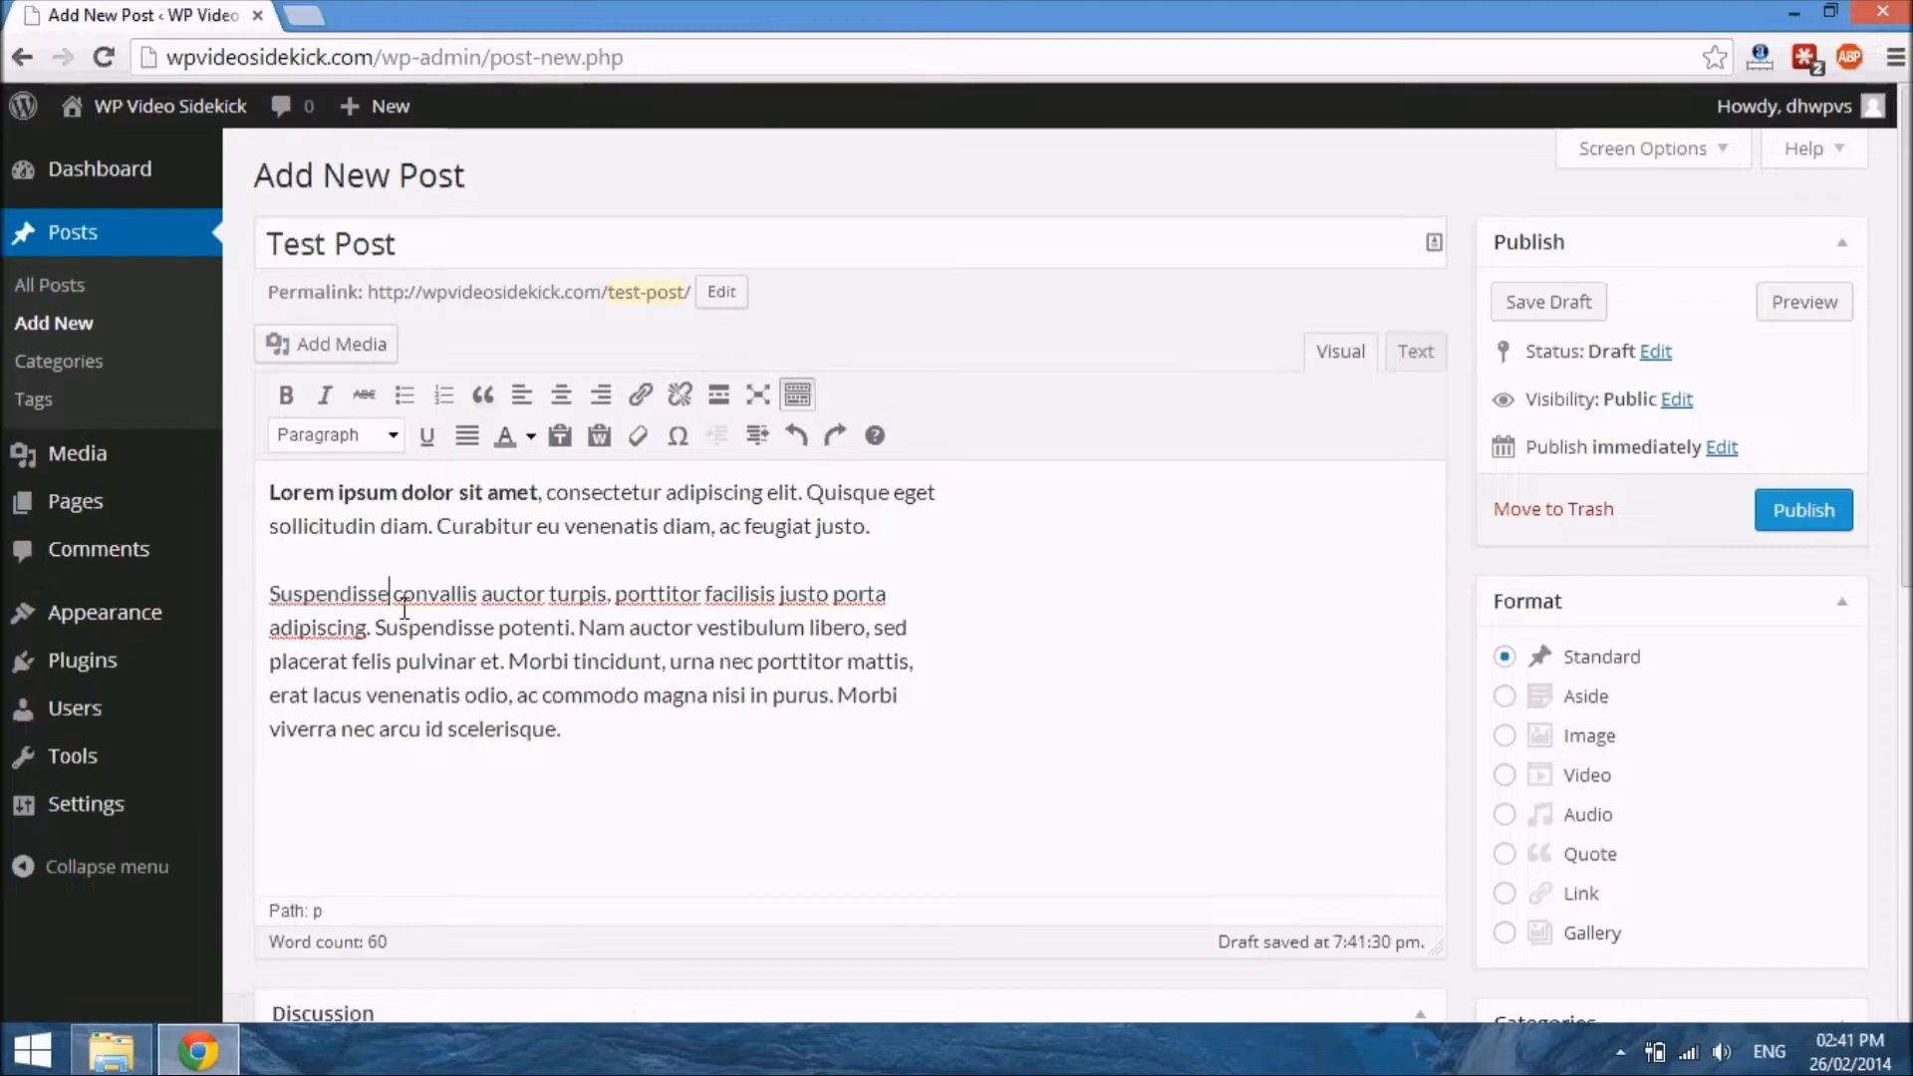
Split the second paragraph after "justo porta" and format the line "Suspendisse convallis auctor turpis, porttitor facilisis justo porta" as a blockquote
left_click_drag(269, 594, 897, 590)
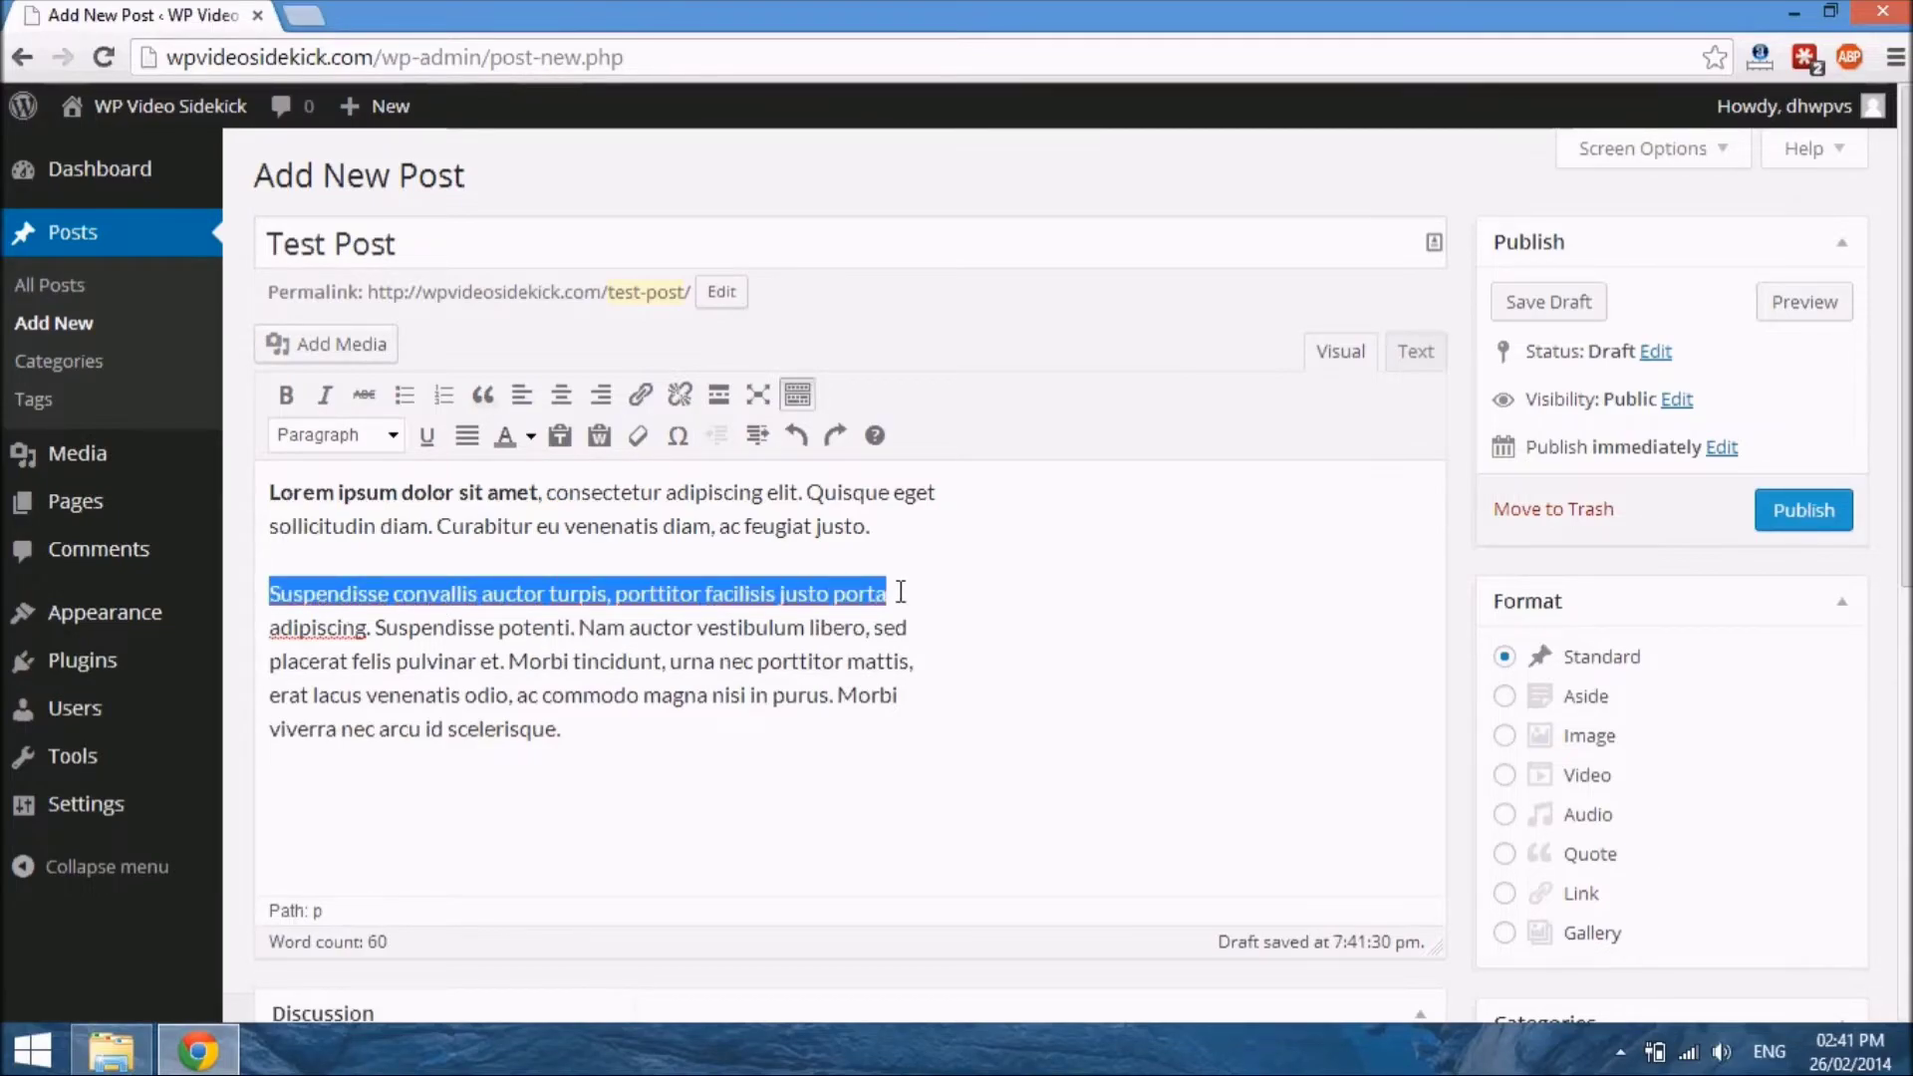
left_click(903, 596)
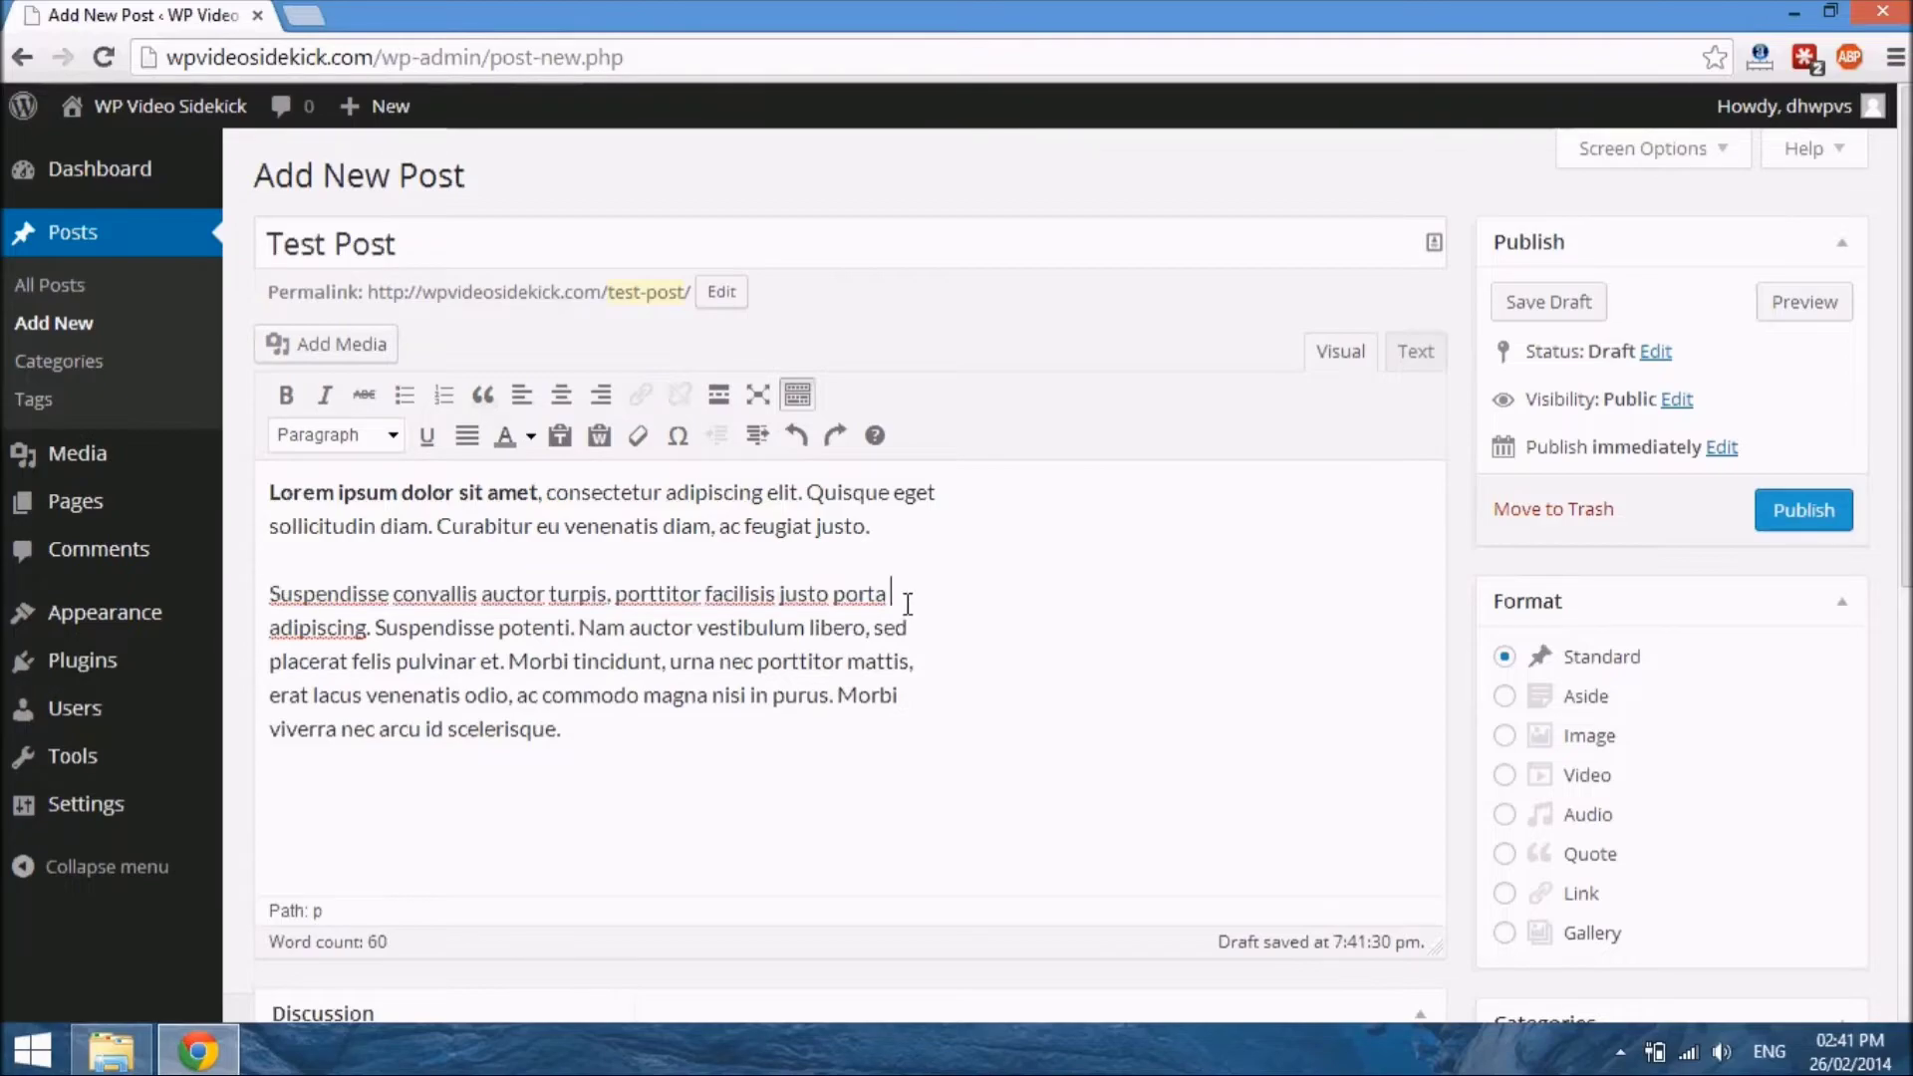
key("Return")
left_click_drag(886, 593, 262, 616)
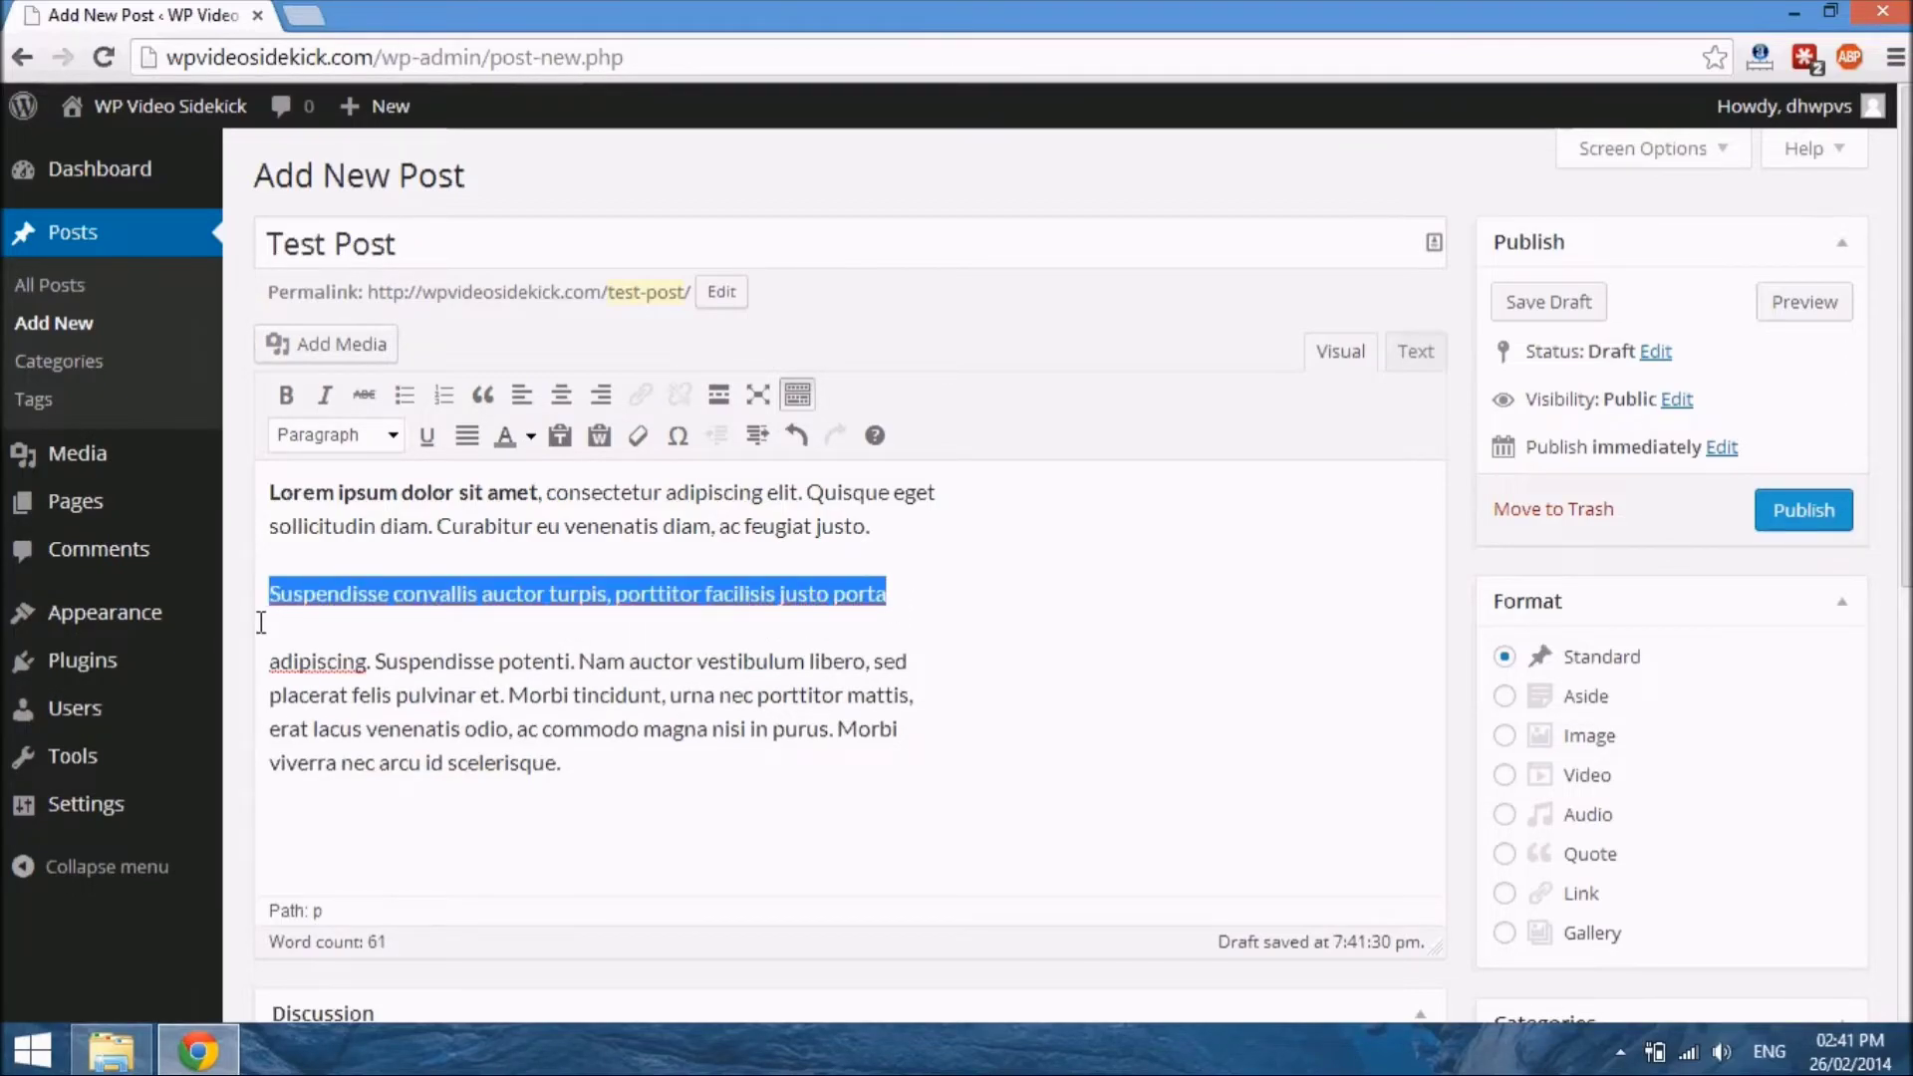
left_click(487, 402)
left_click(687, 705)
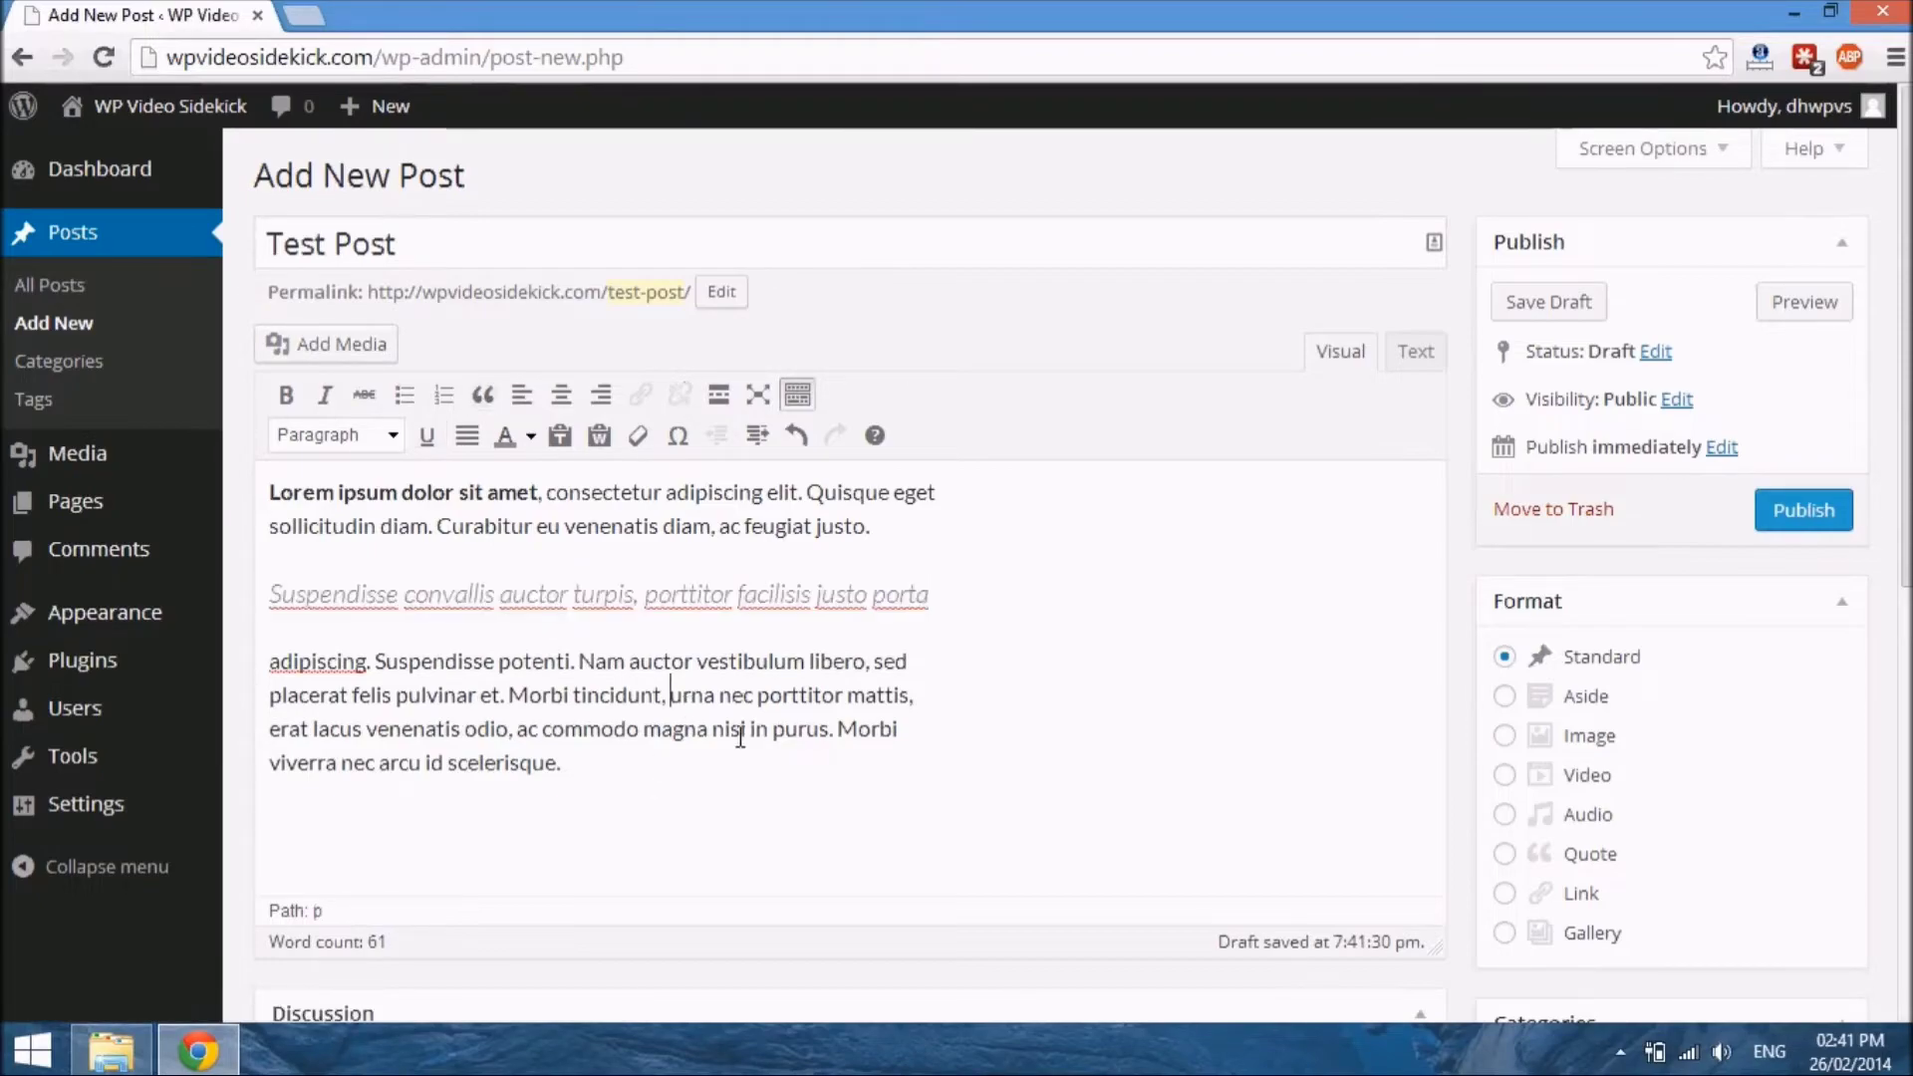
double_click(854, 745)
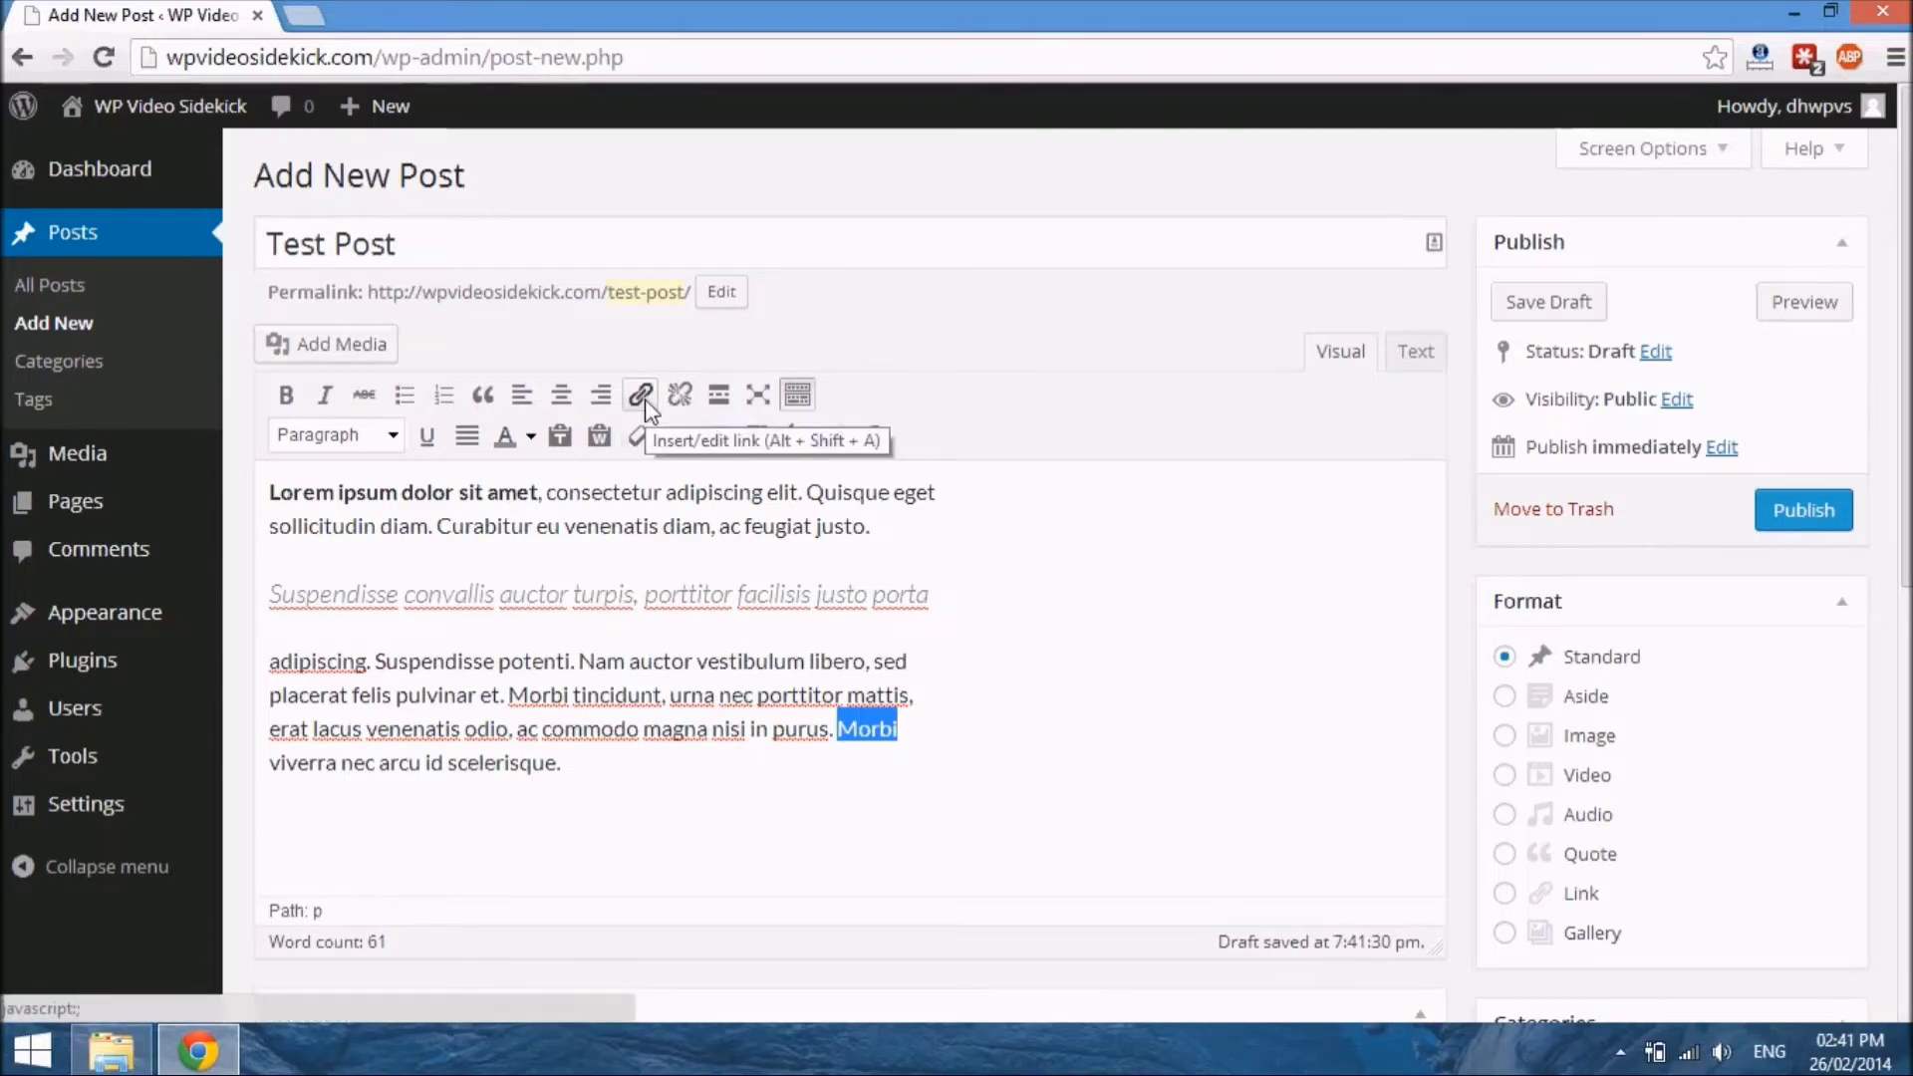
left_click(641, 396)
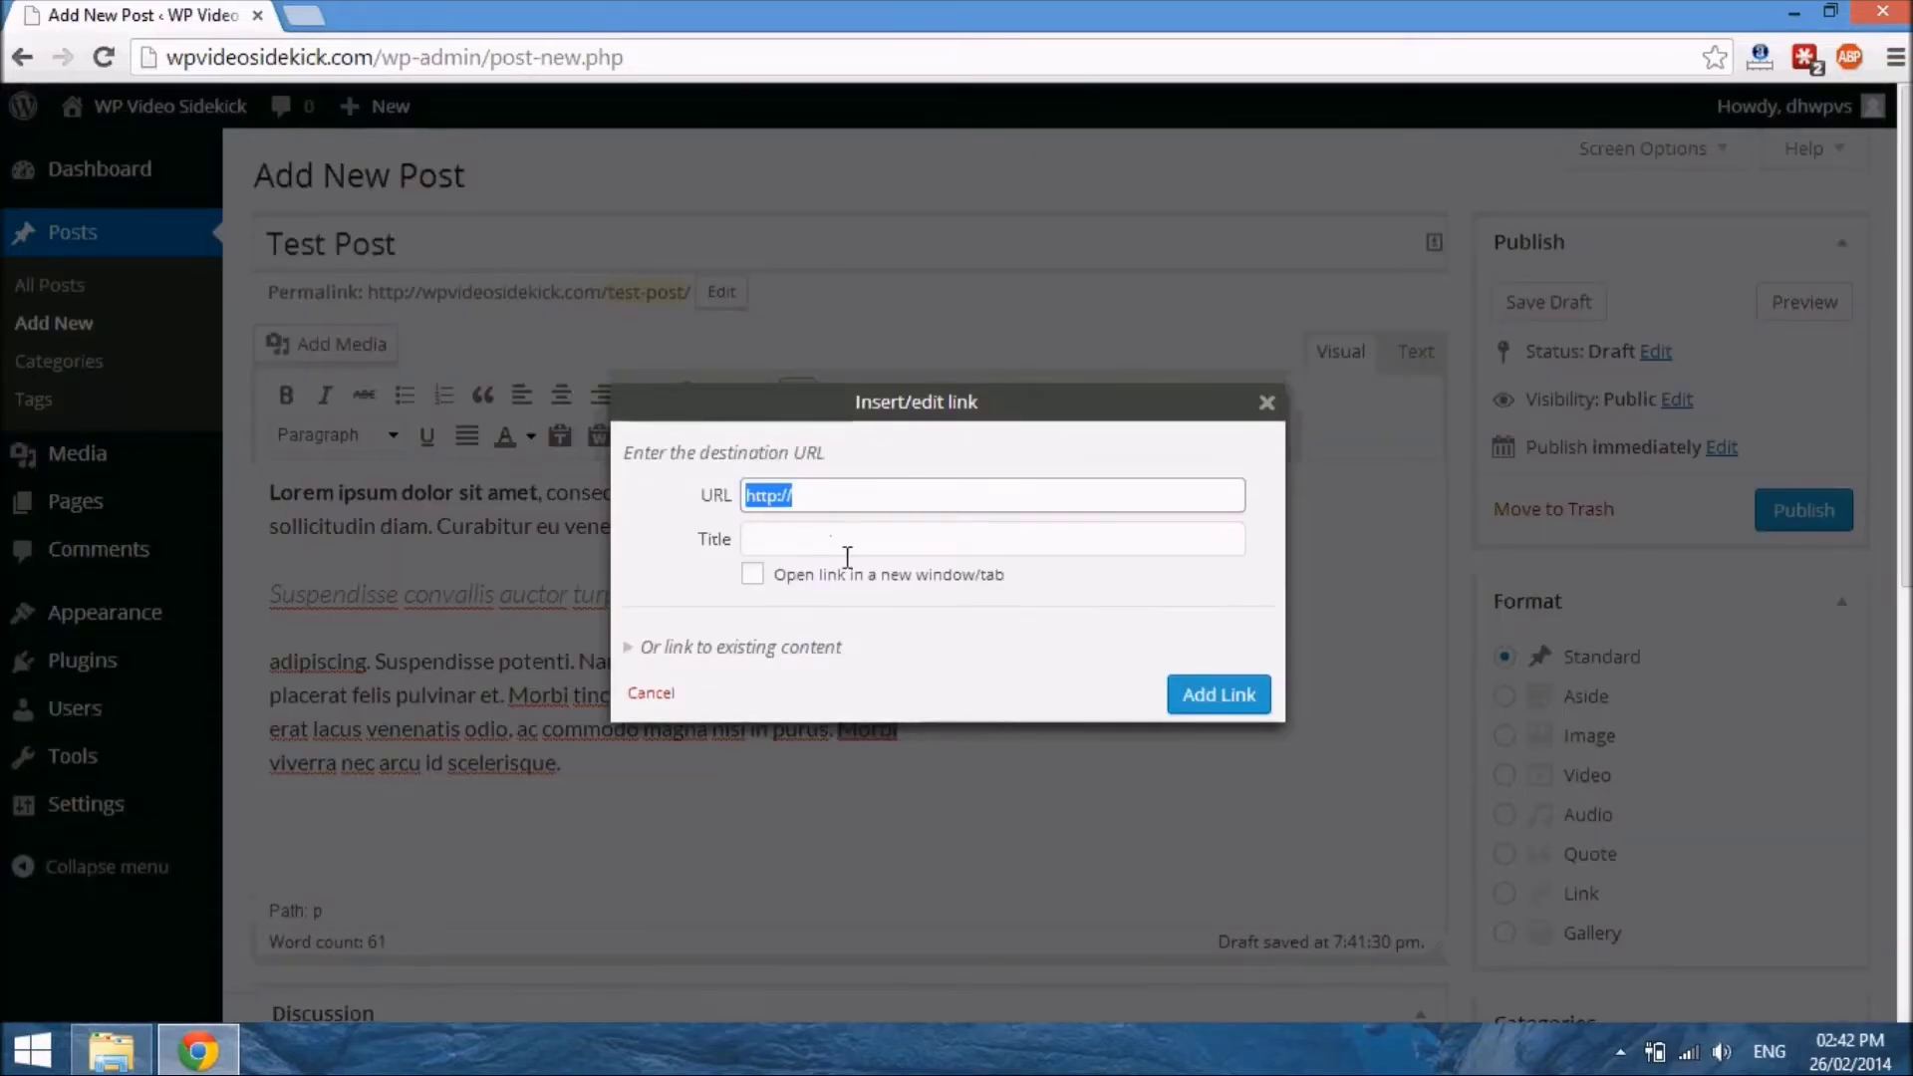
left_click(877, 509)
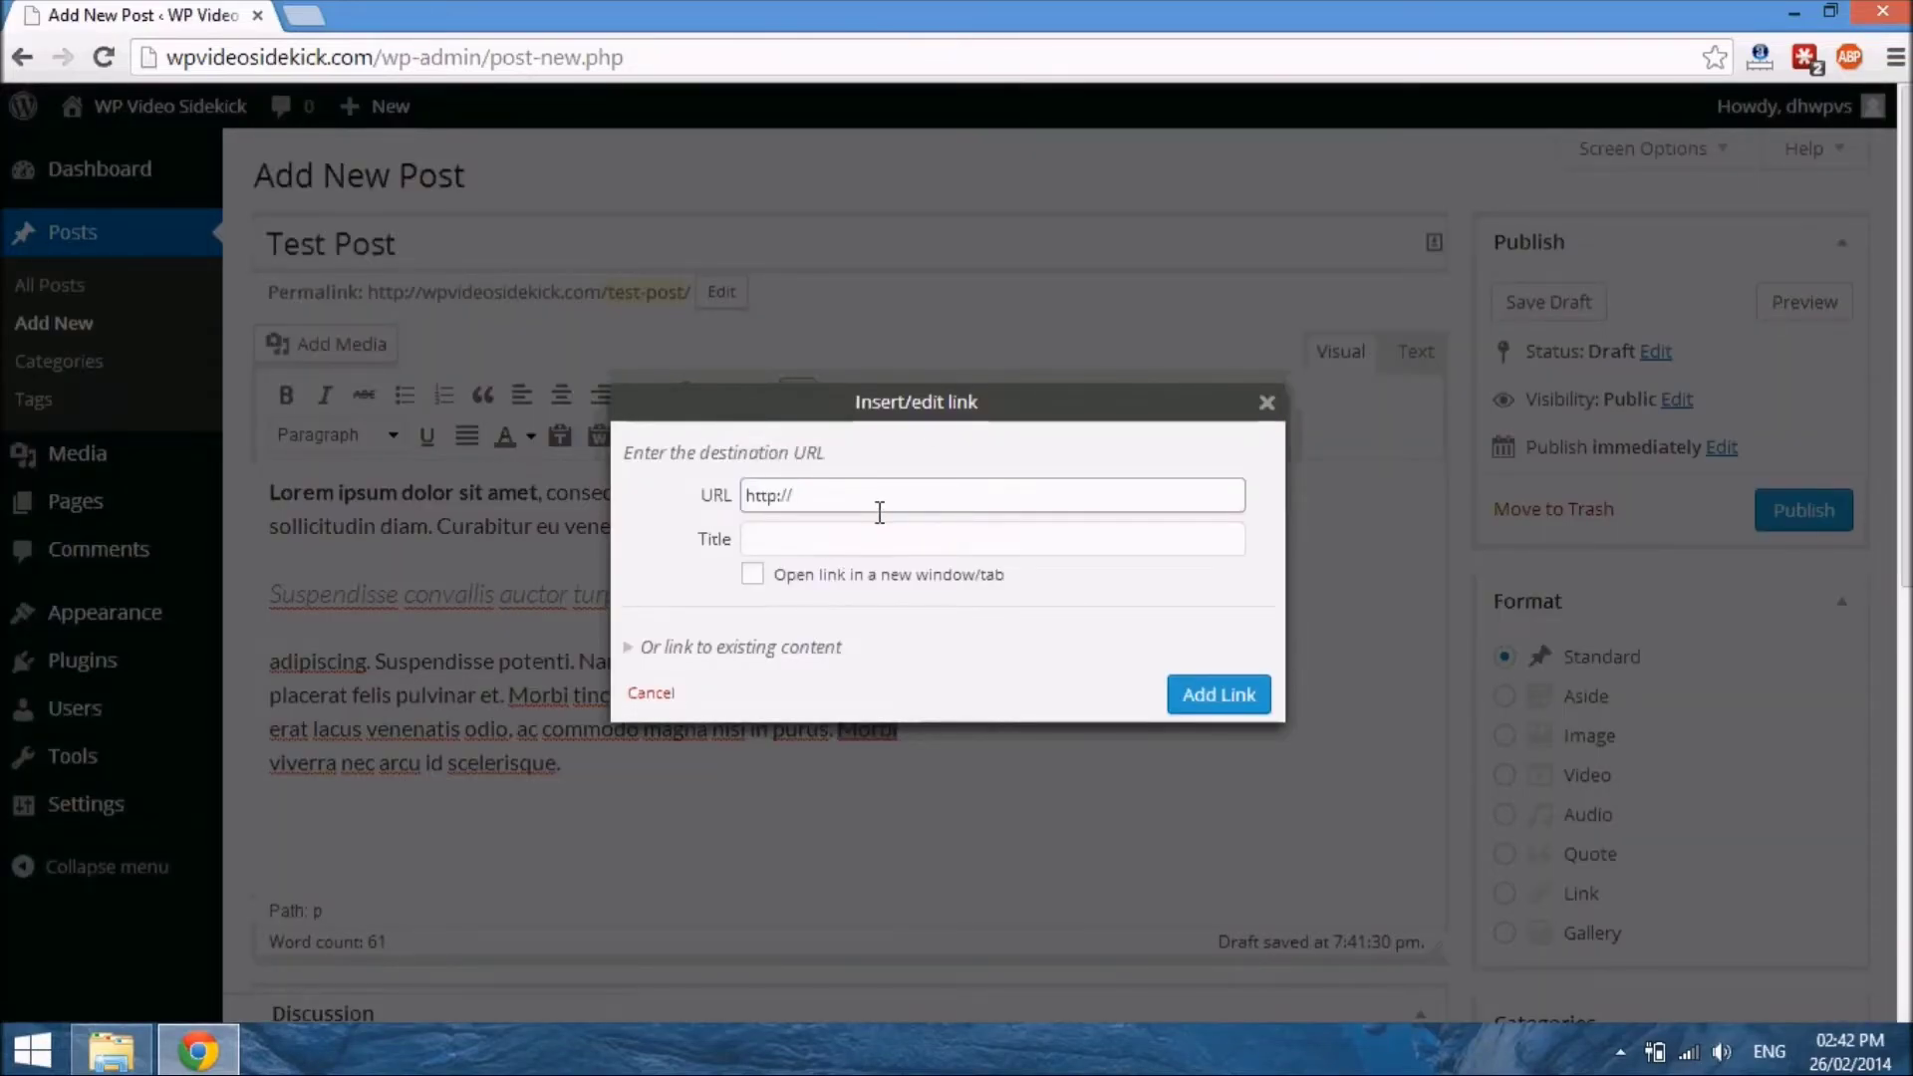
type("google.com")
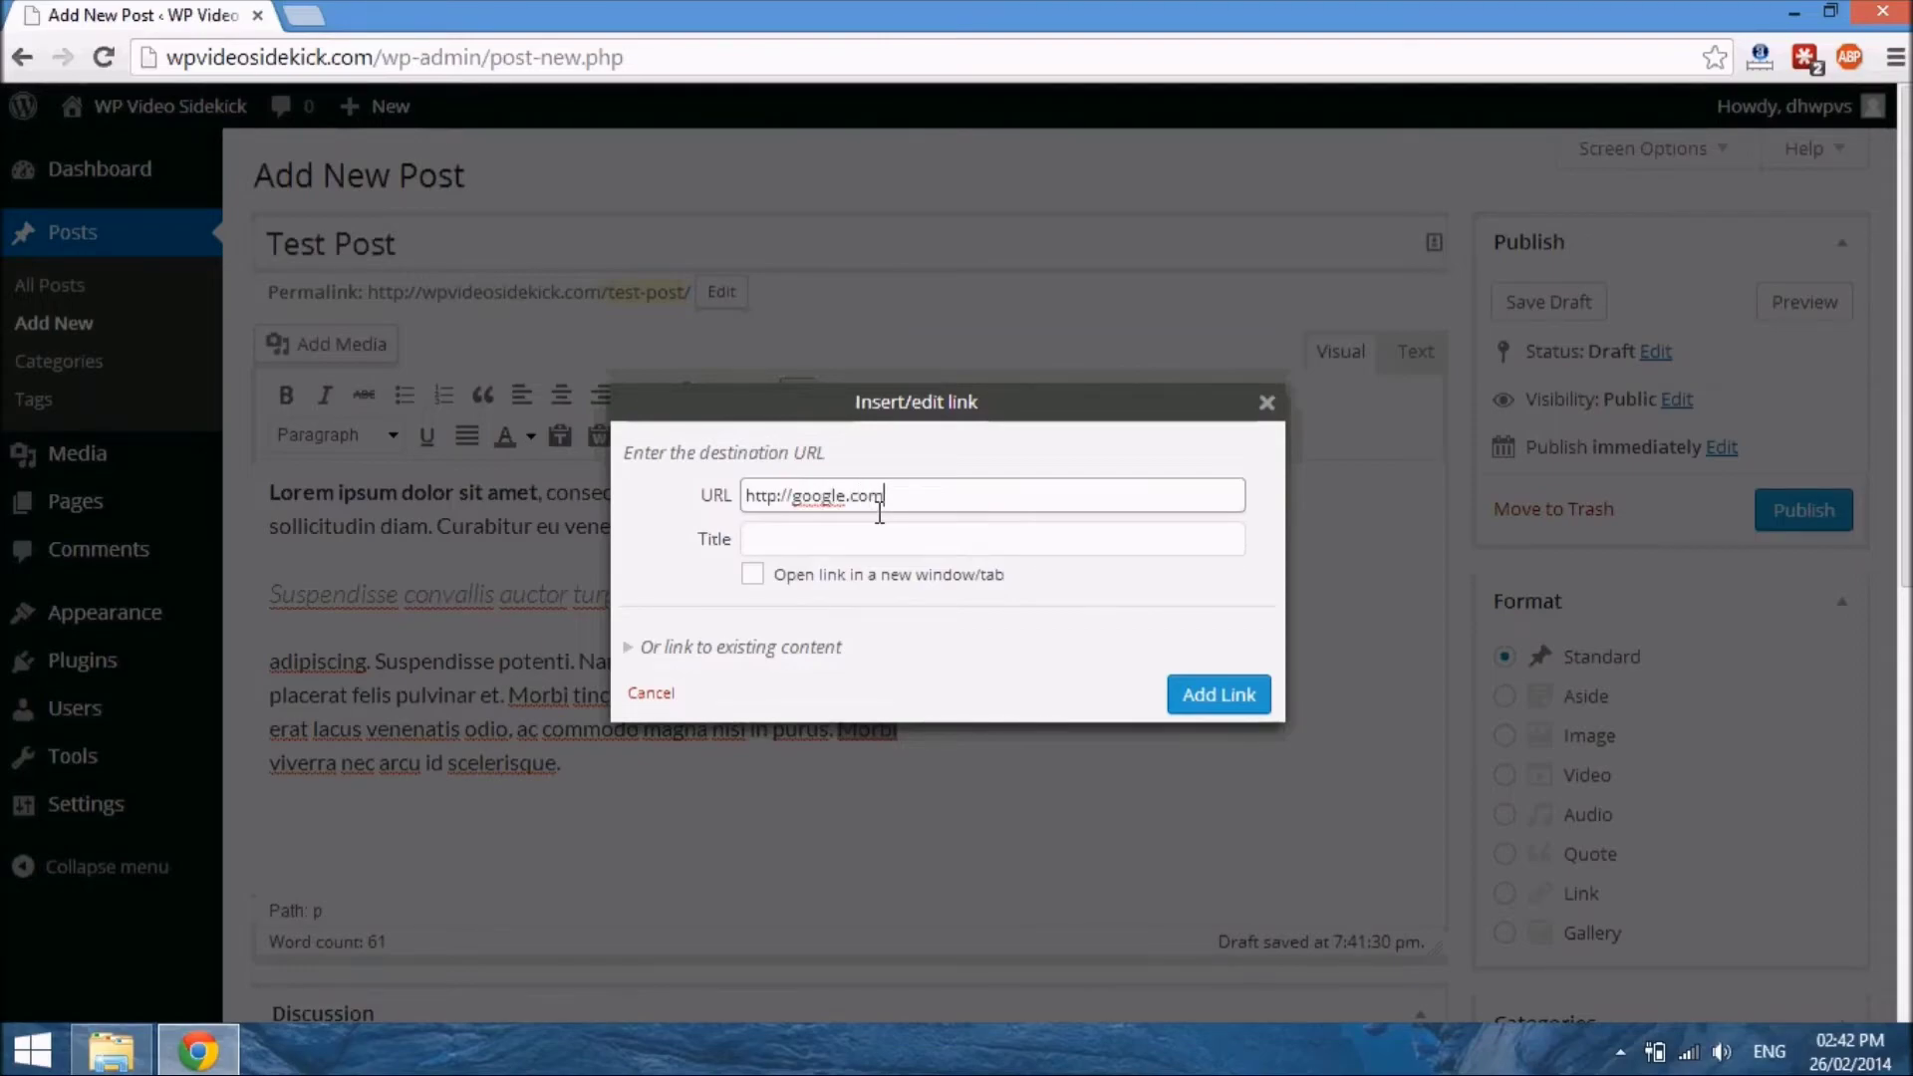
left_click(844, 543)
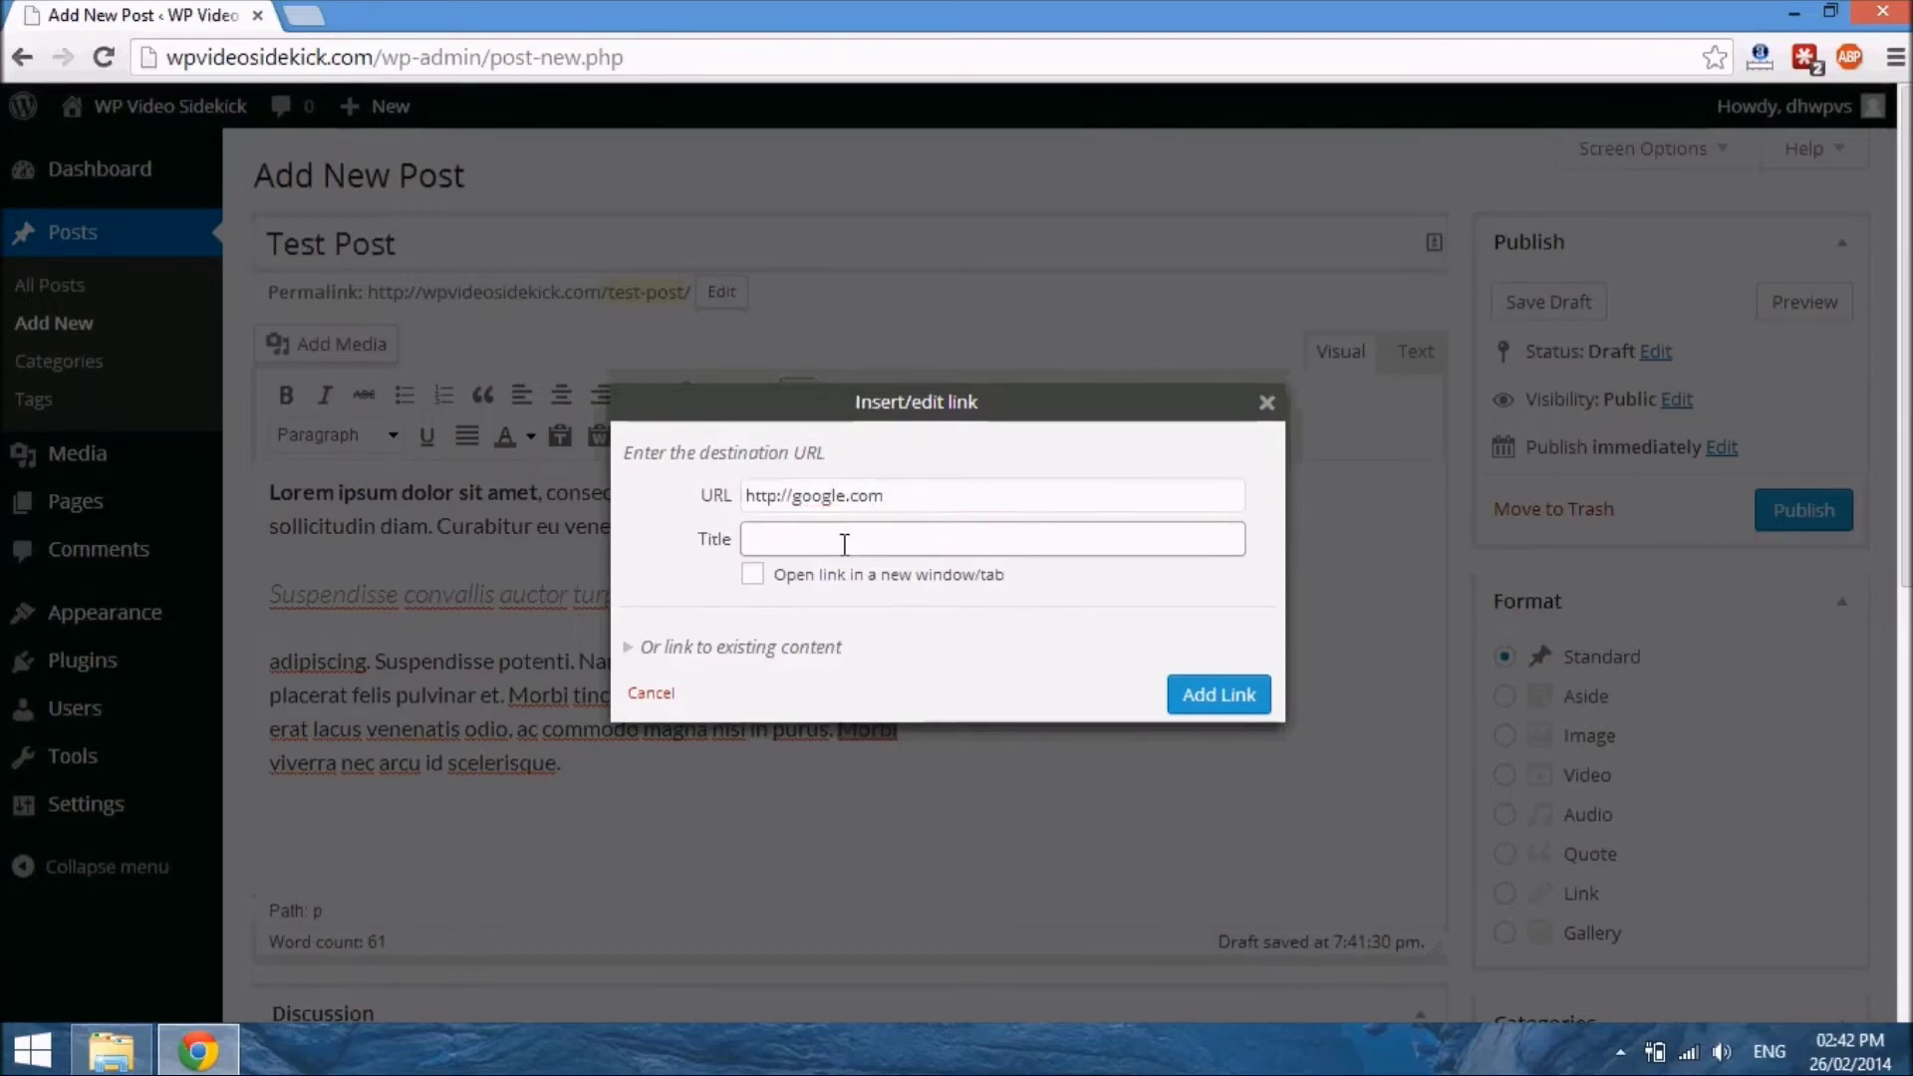
left_click(771, 579)
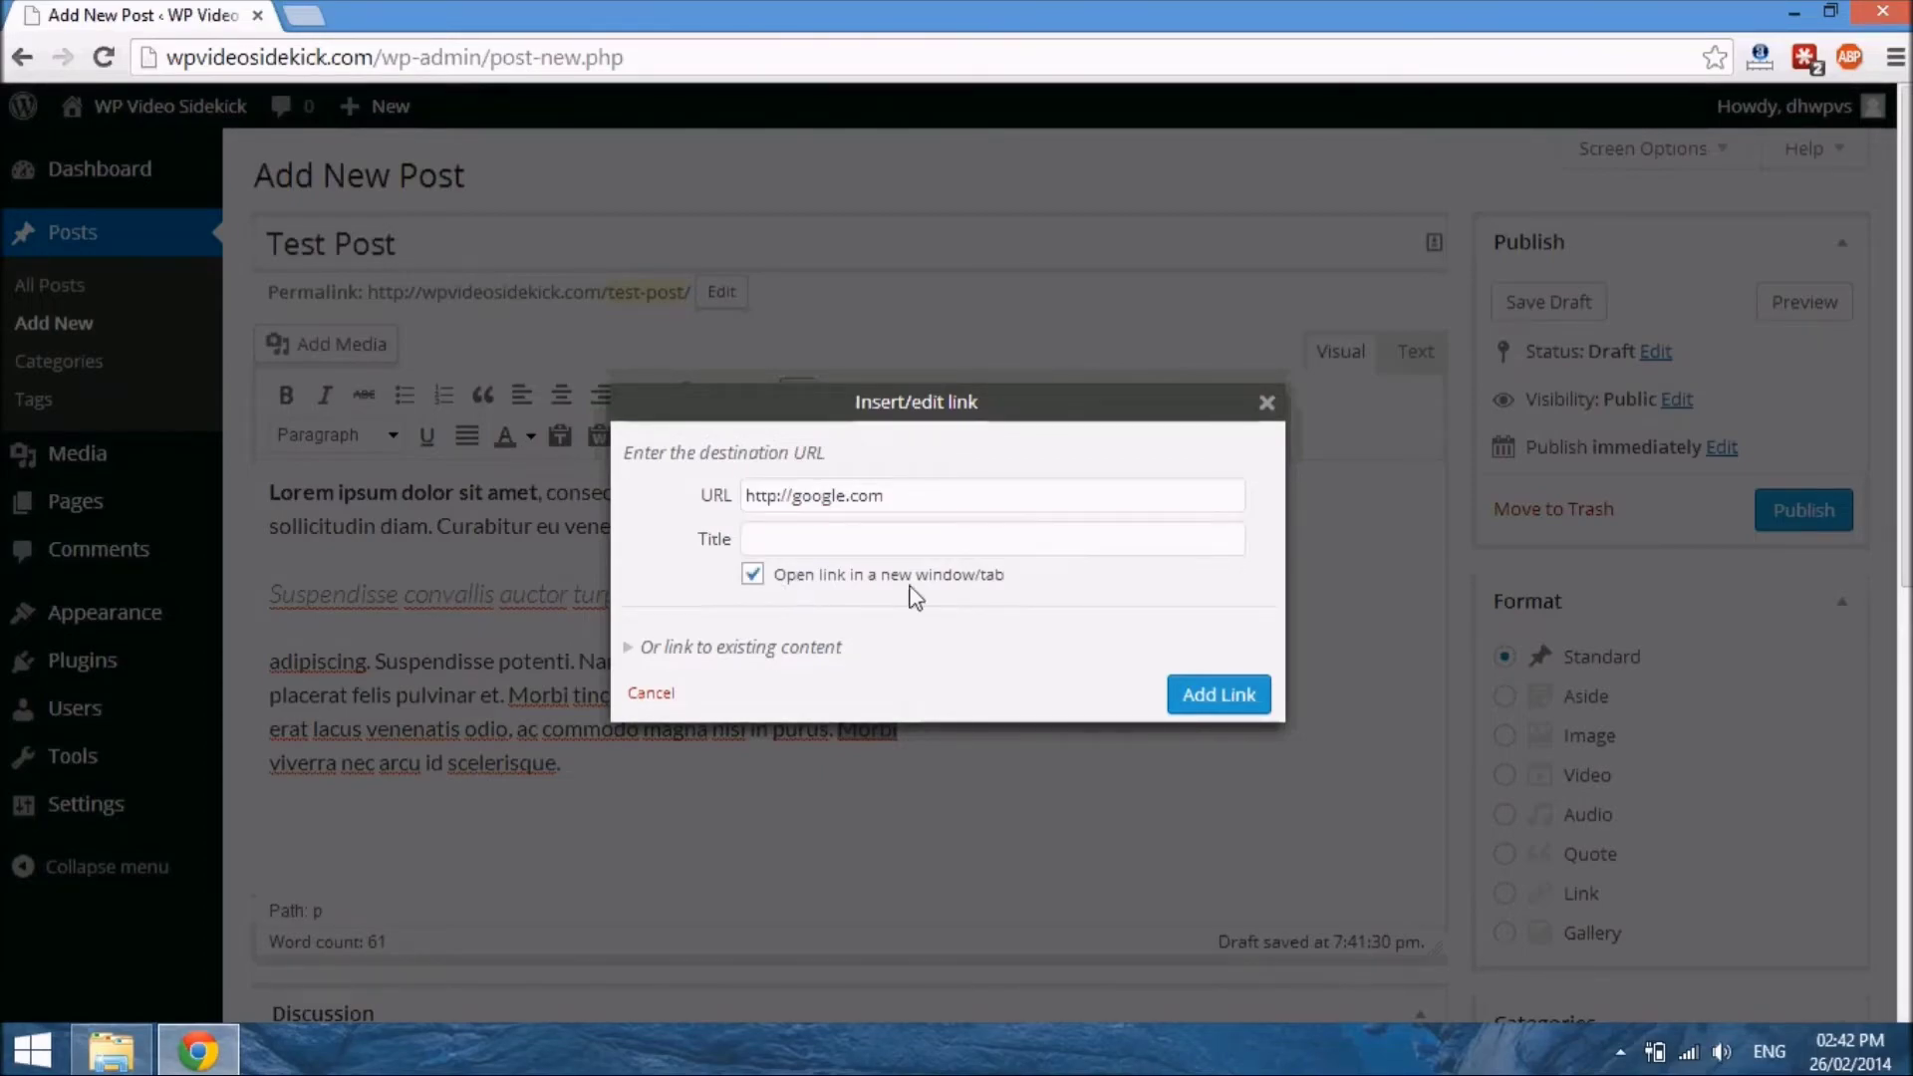
left_click(1205, 694)
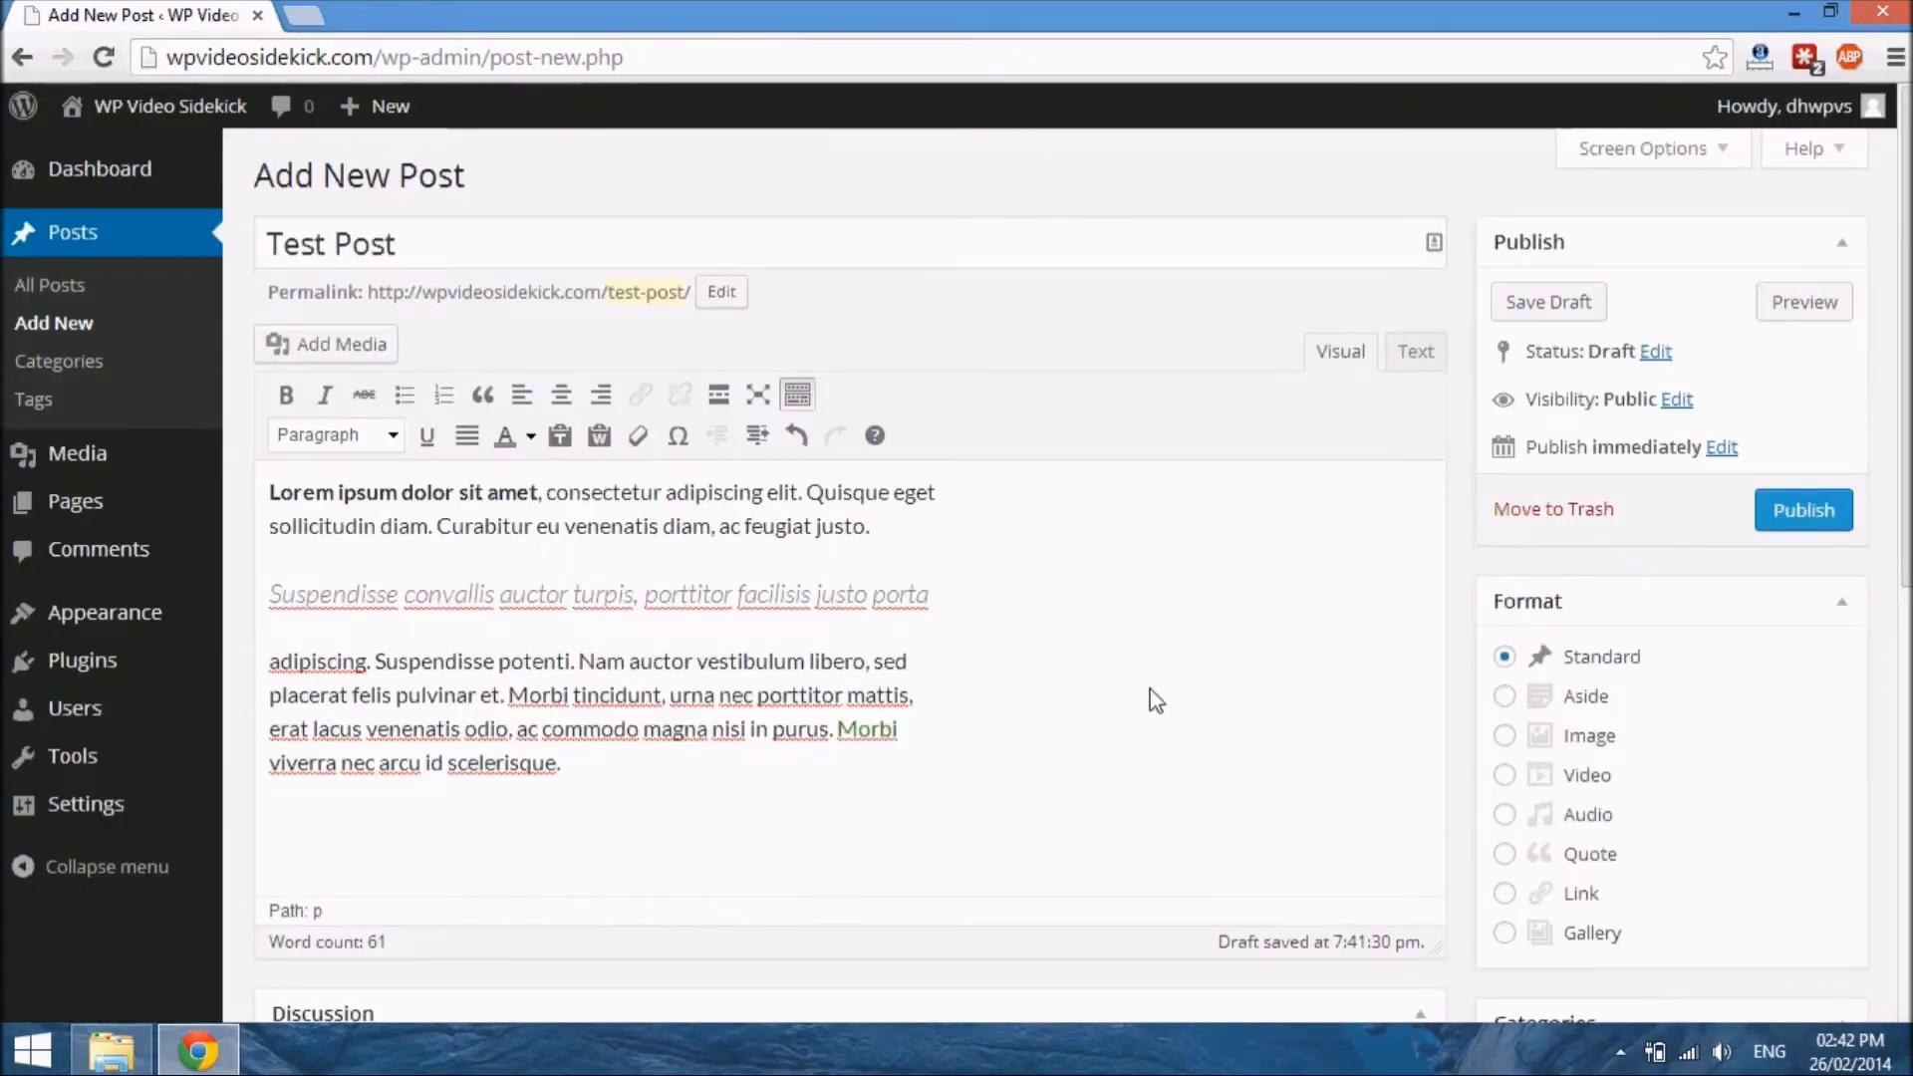
Assign the post to the Uncategorized category
scroll(1156, 695, "down", 2)
scroll(1162, 696, "down", 3)
scroll(1175, 704, "up", 5)
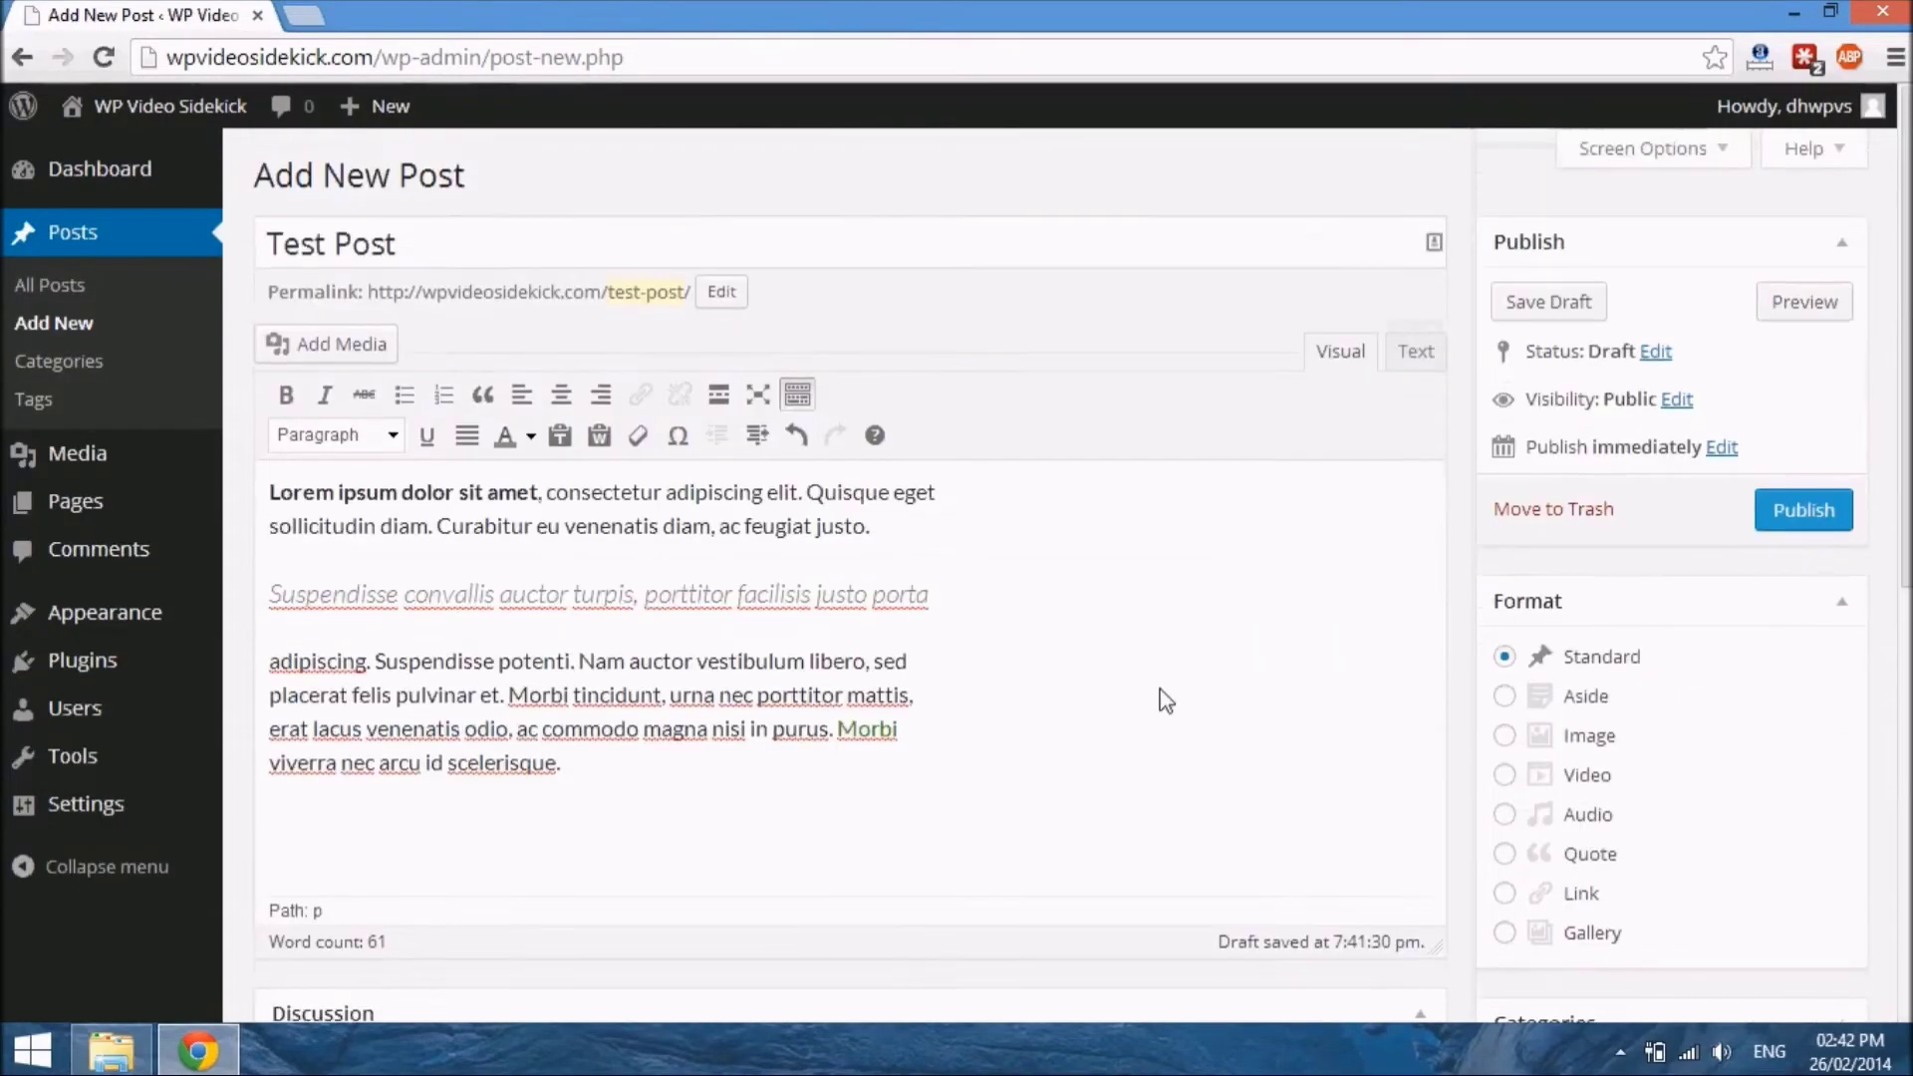
scroll(1168, 701, "down", 3)
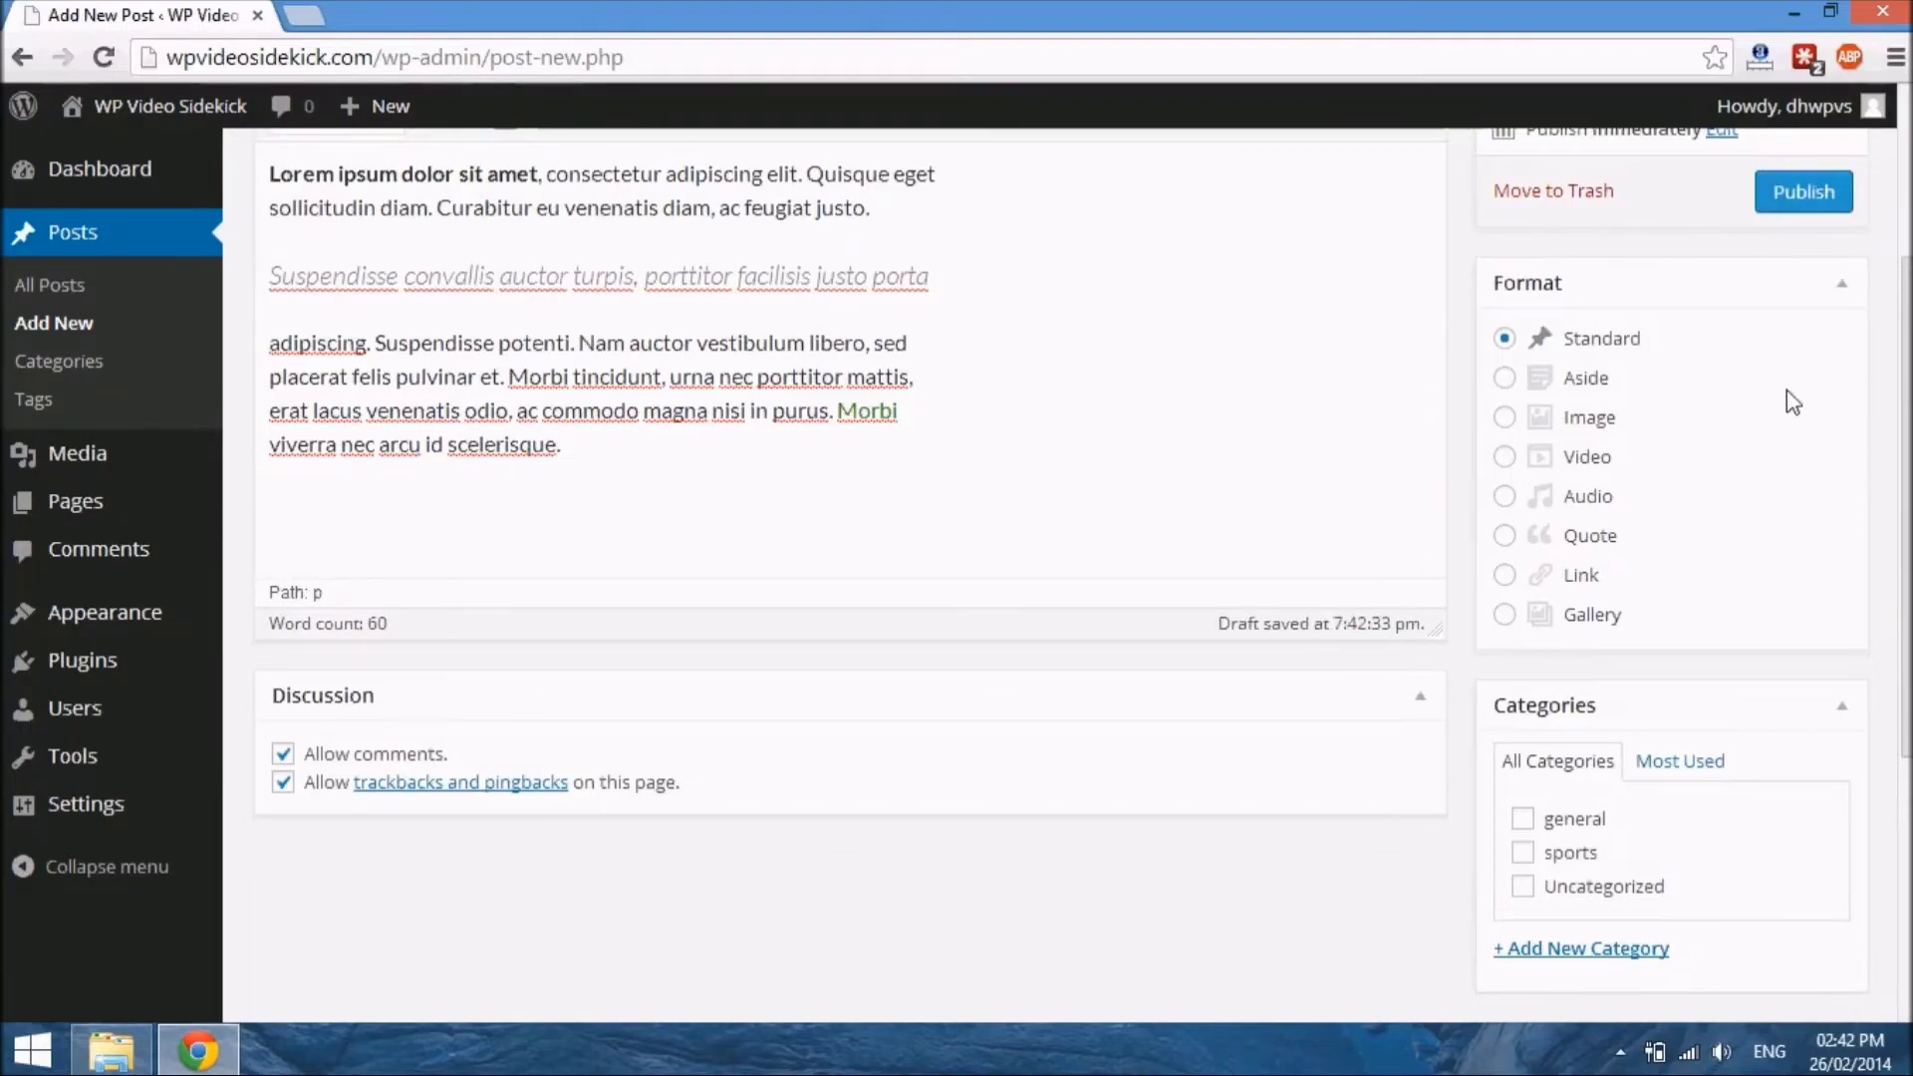
scroll(1793, 402, "down", 1)
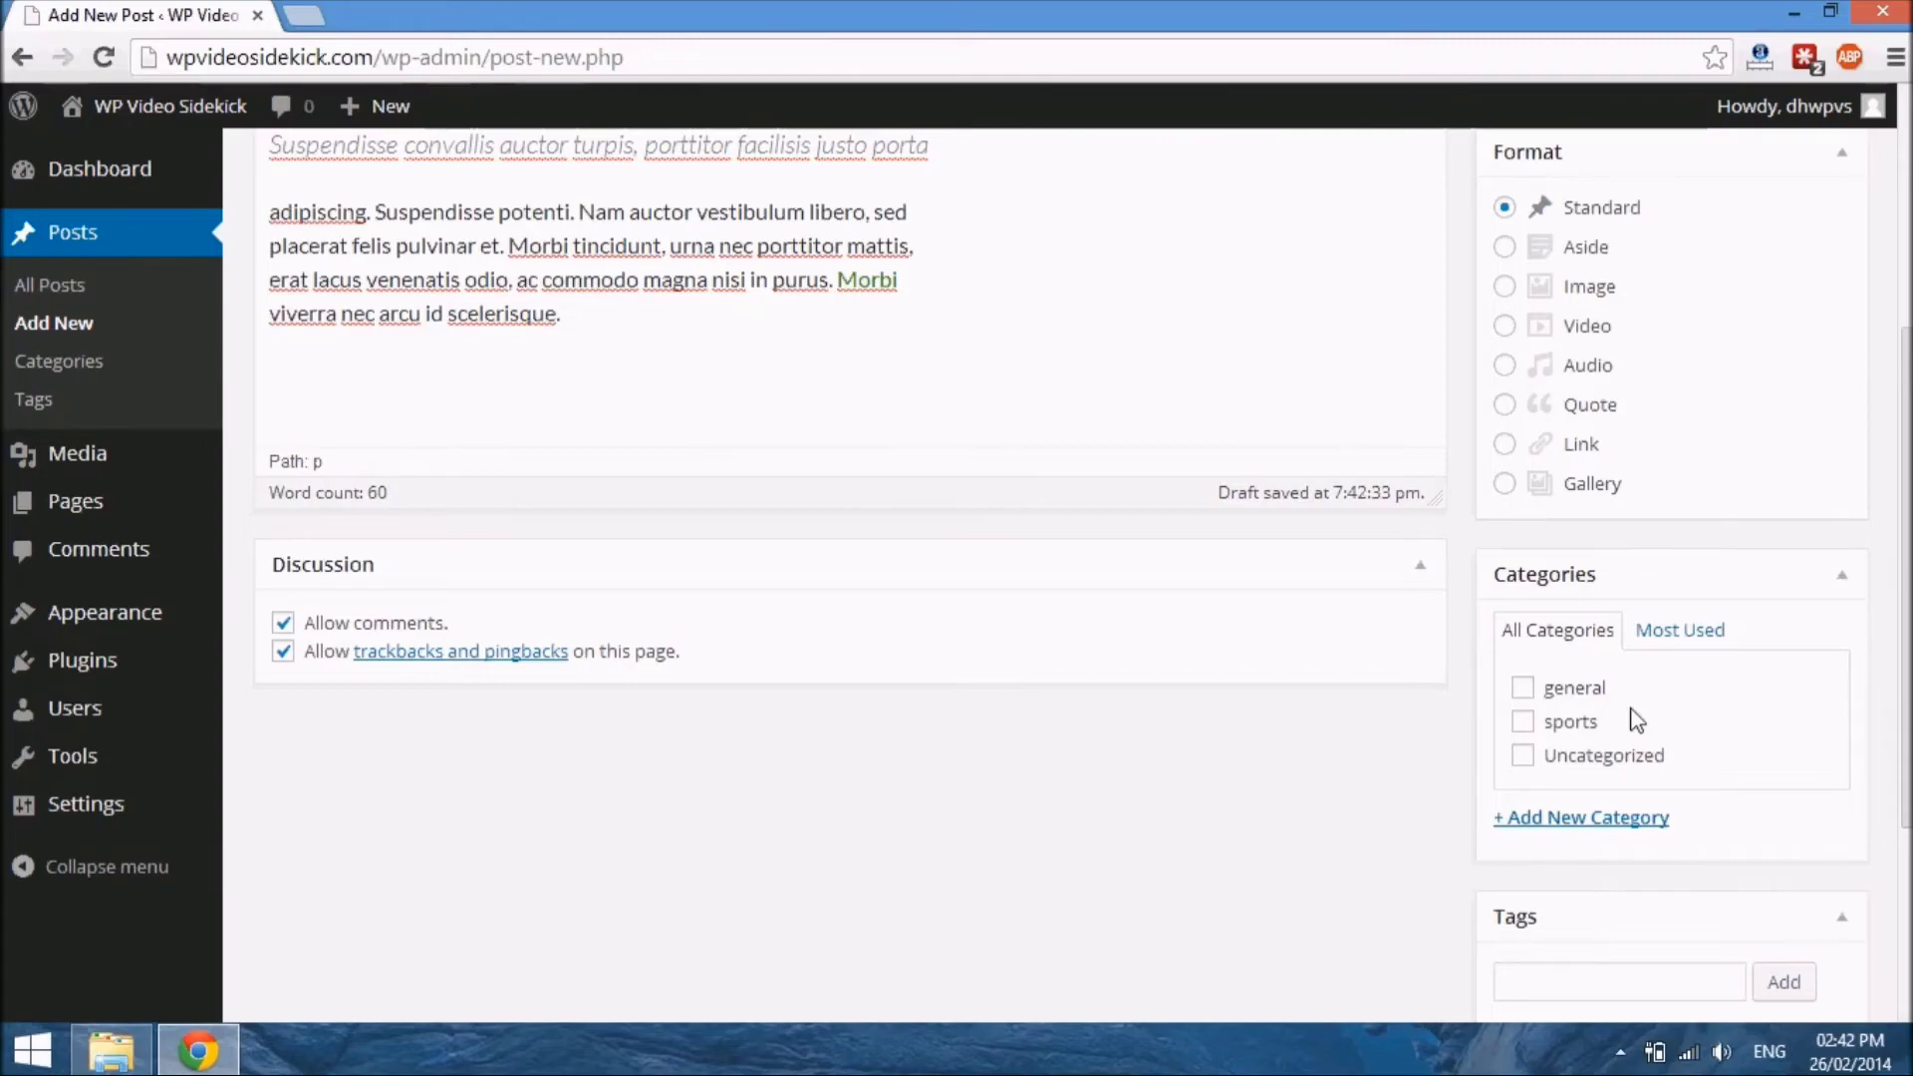
left_click(1524, 757)
Publish the post
left_click_drag(1907, 419, 1907, 611)
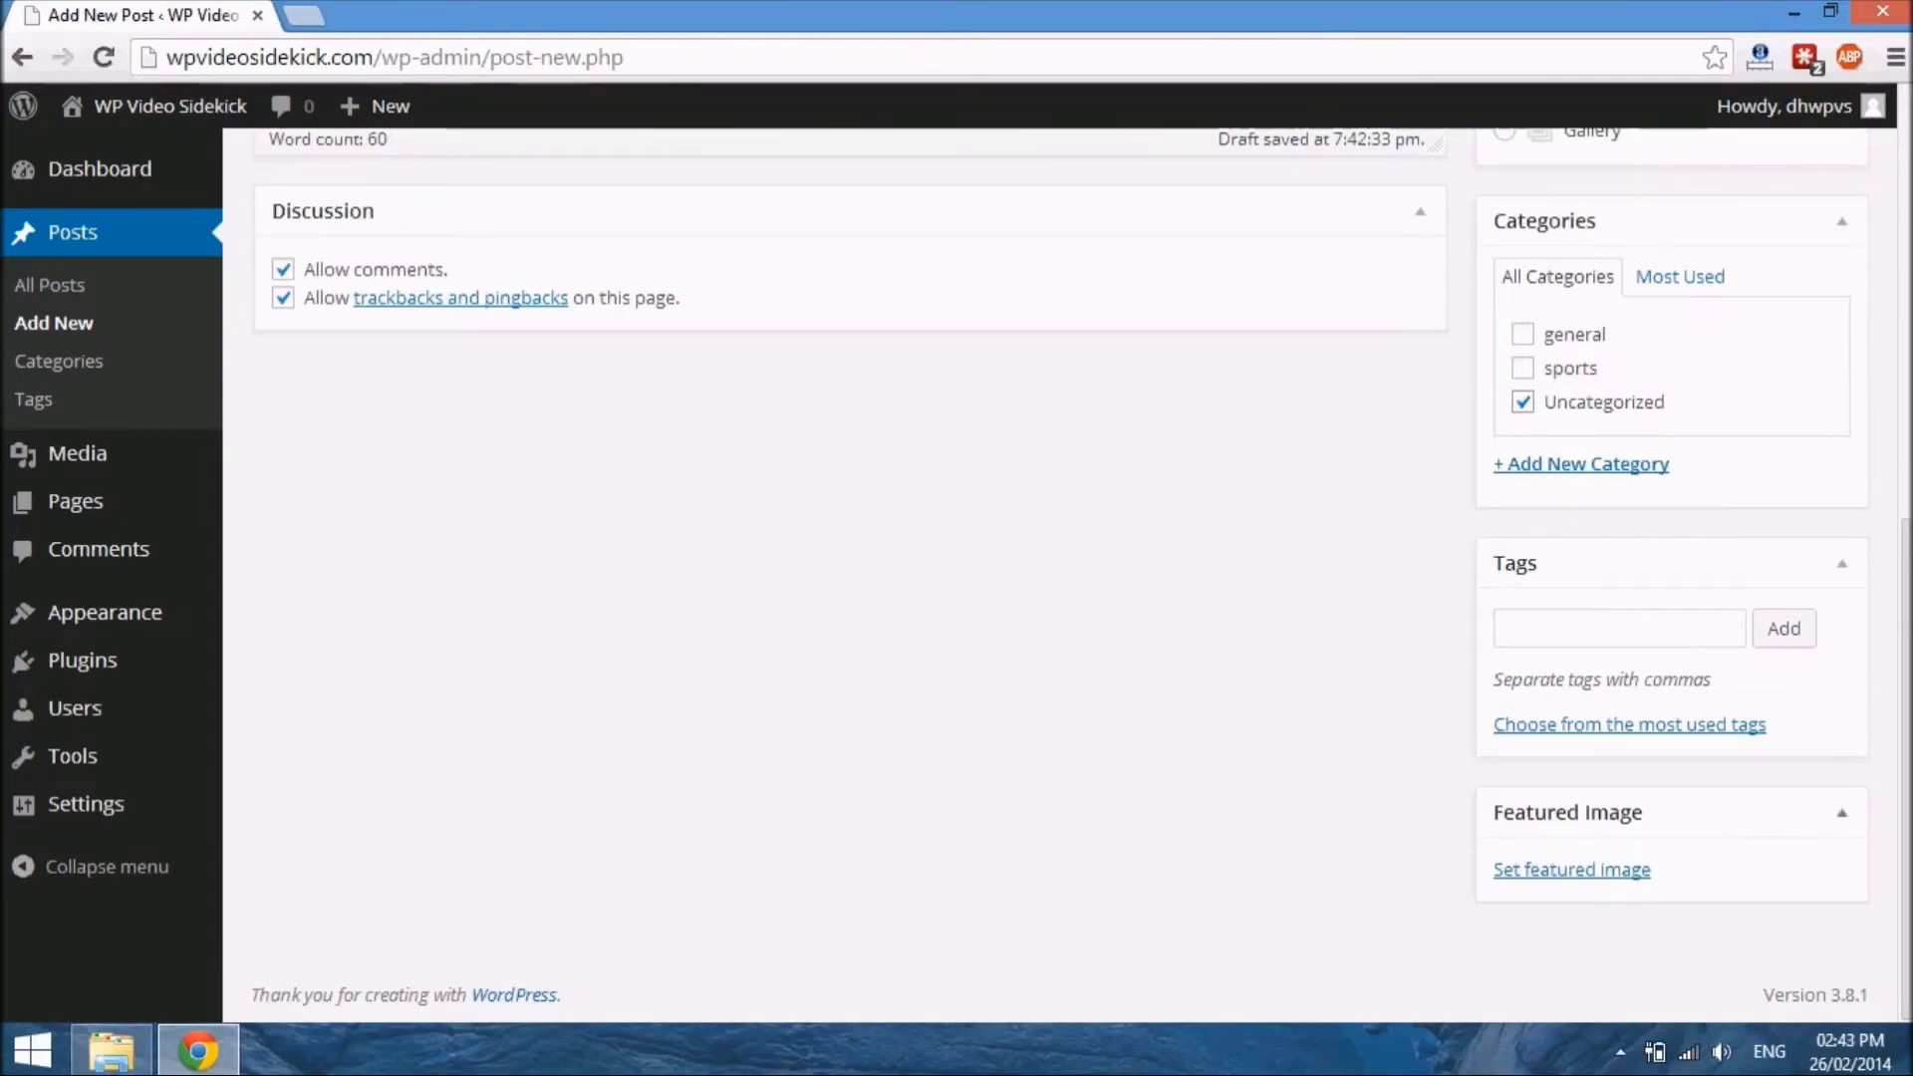
left_click_drag(1899, 767, 1882, 375)
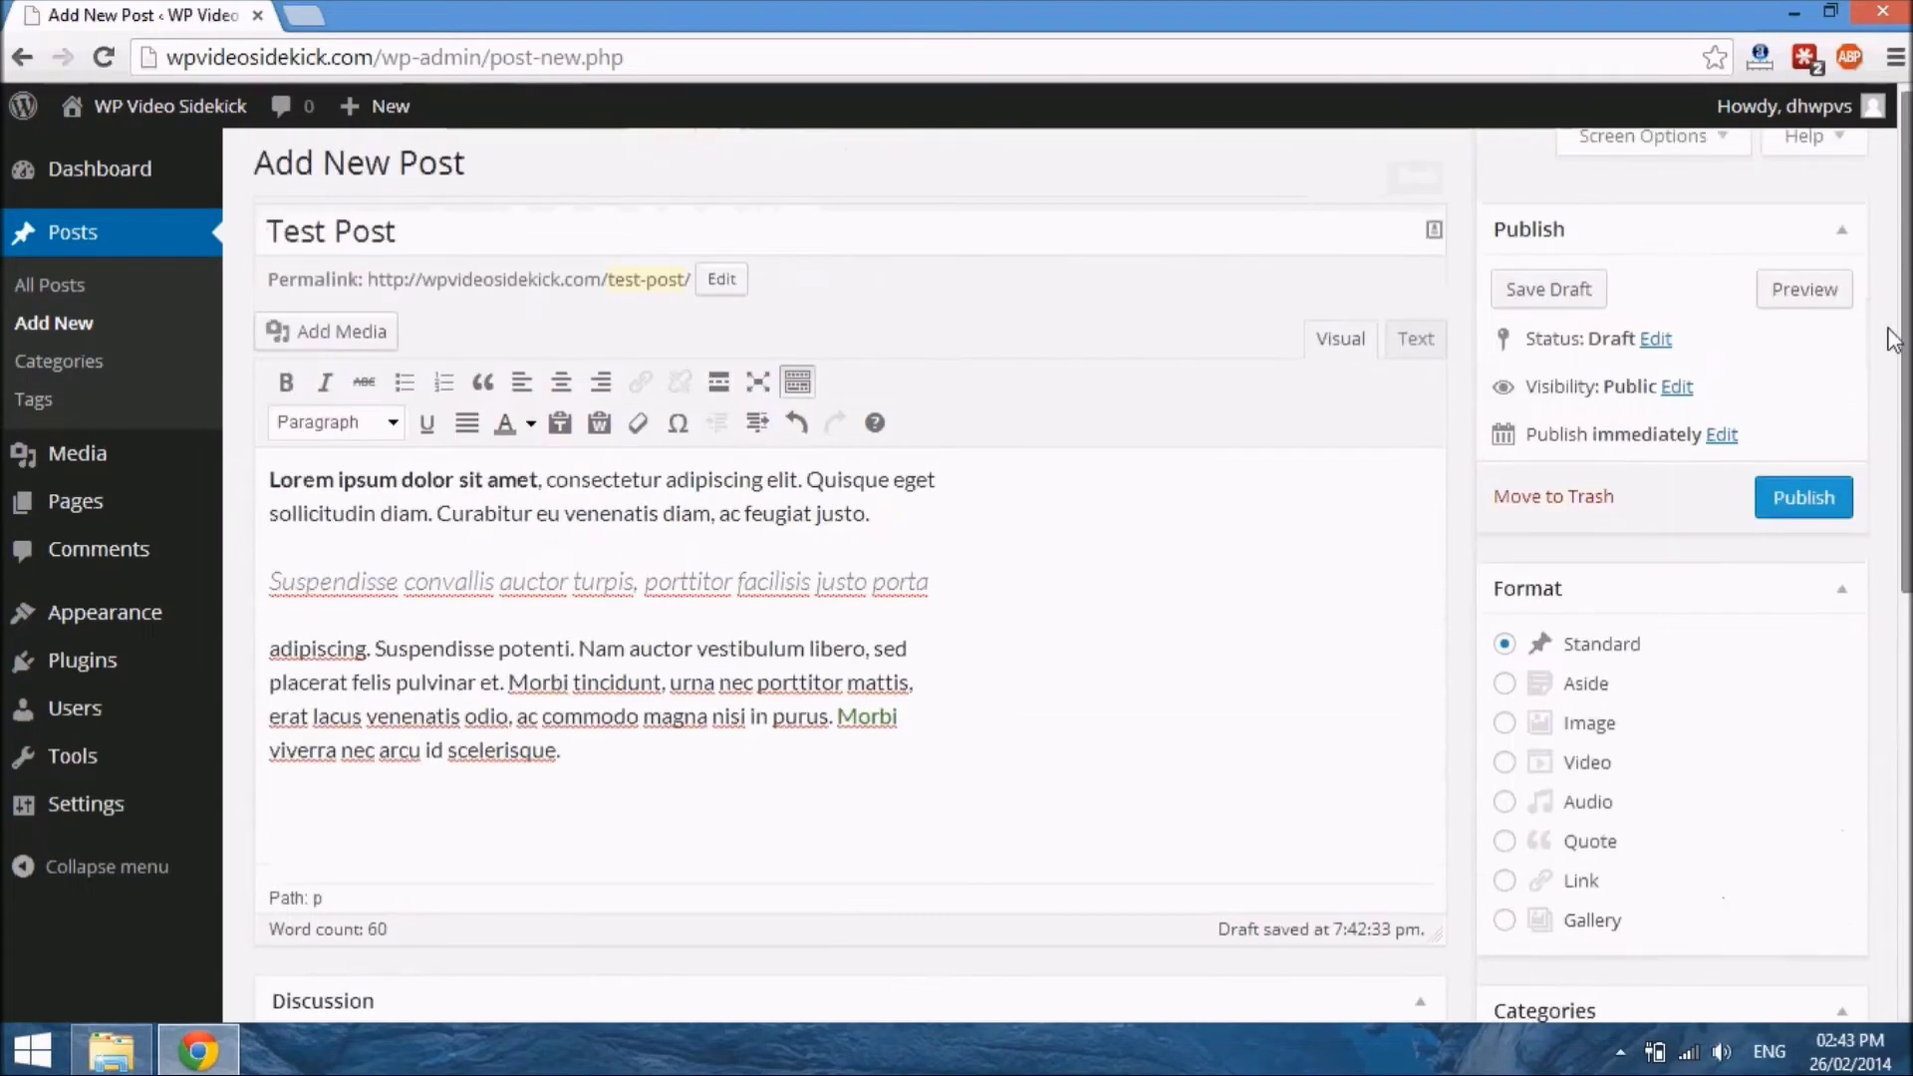
left_click(1811, 508)
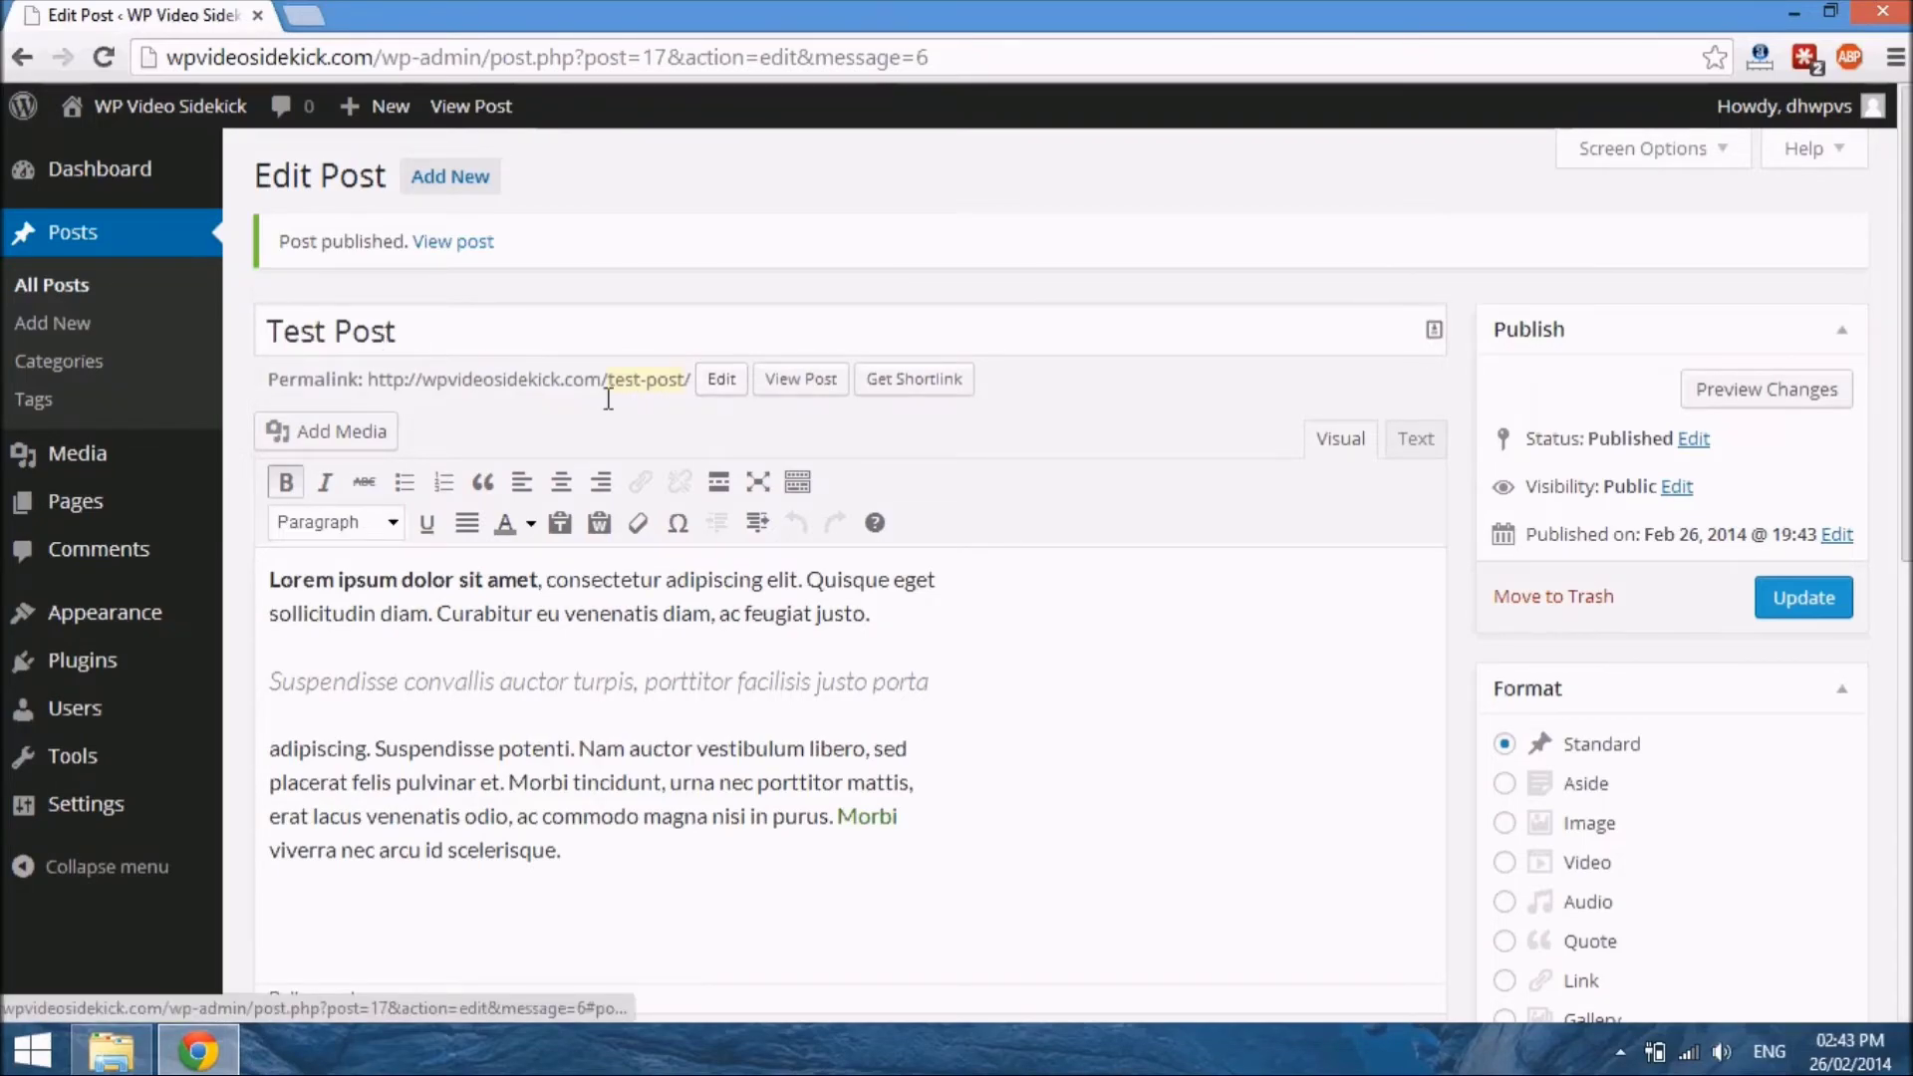
Edit the permalink slug by deleting its ending, retype it as "test-post" and accept it
left_click(721, 383)
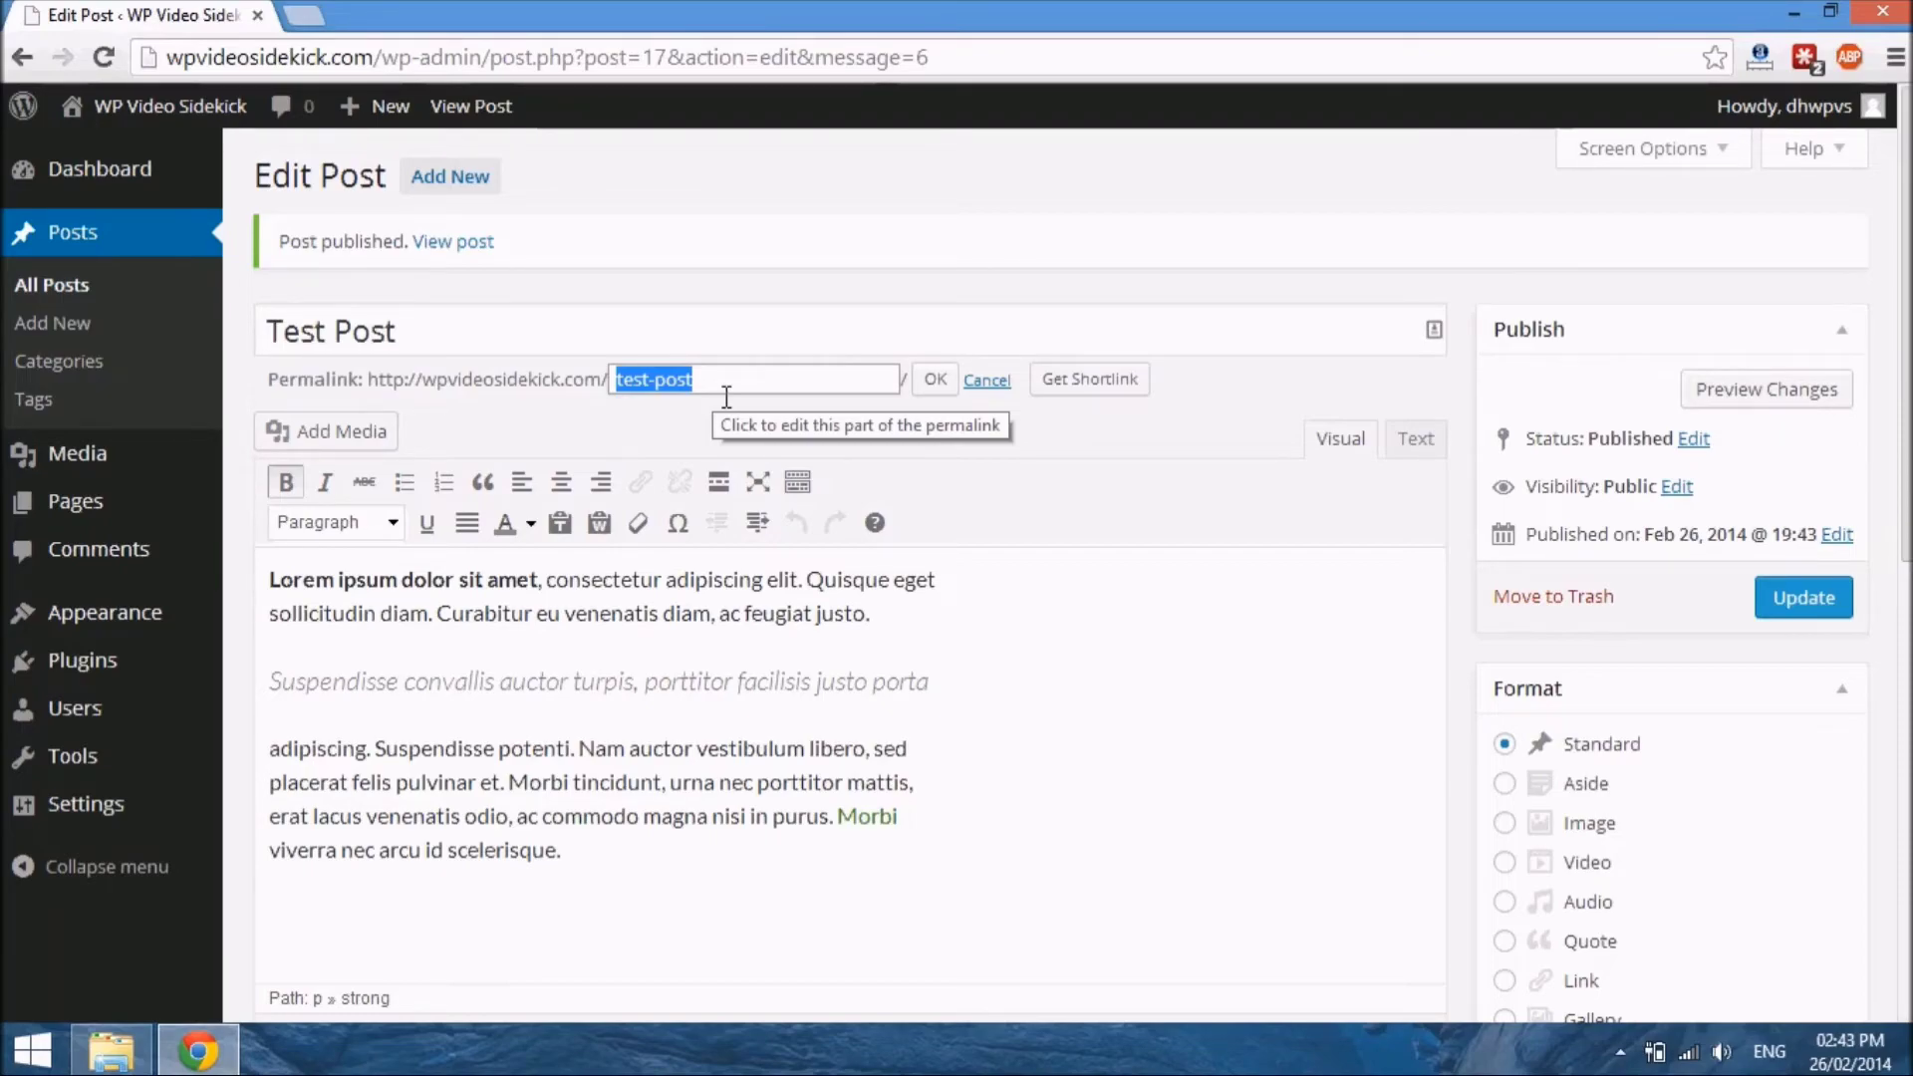
left_click(727, 393)
key("BackSpace")
key("BackSpace")
key("BackSpace")
key("BackSpace")
key("BackSpace")
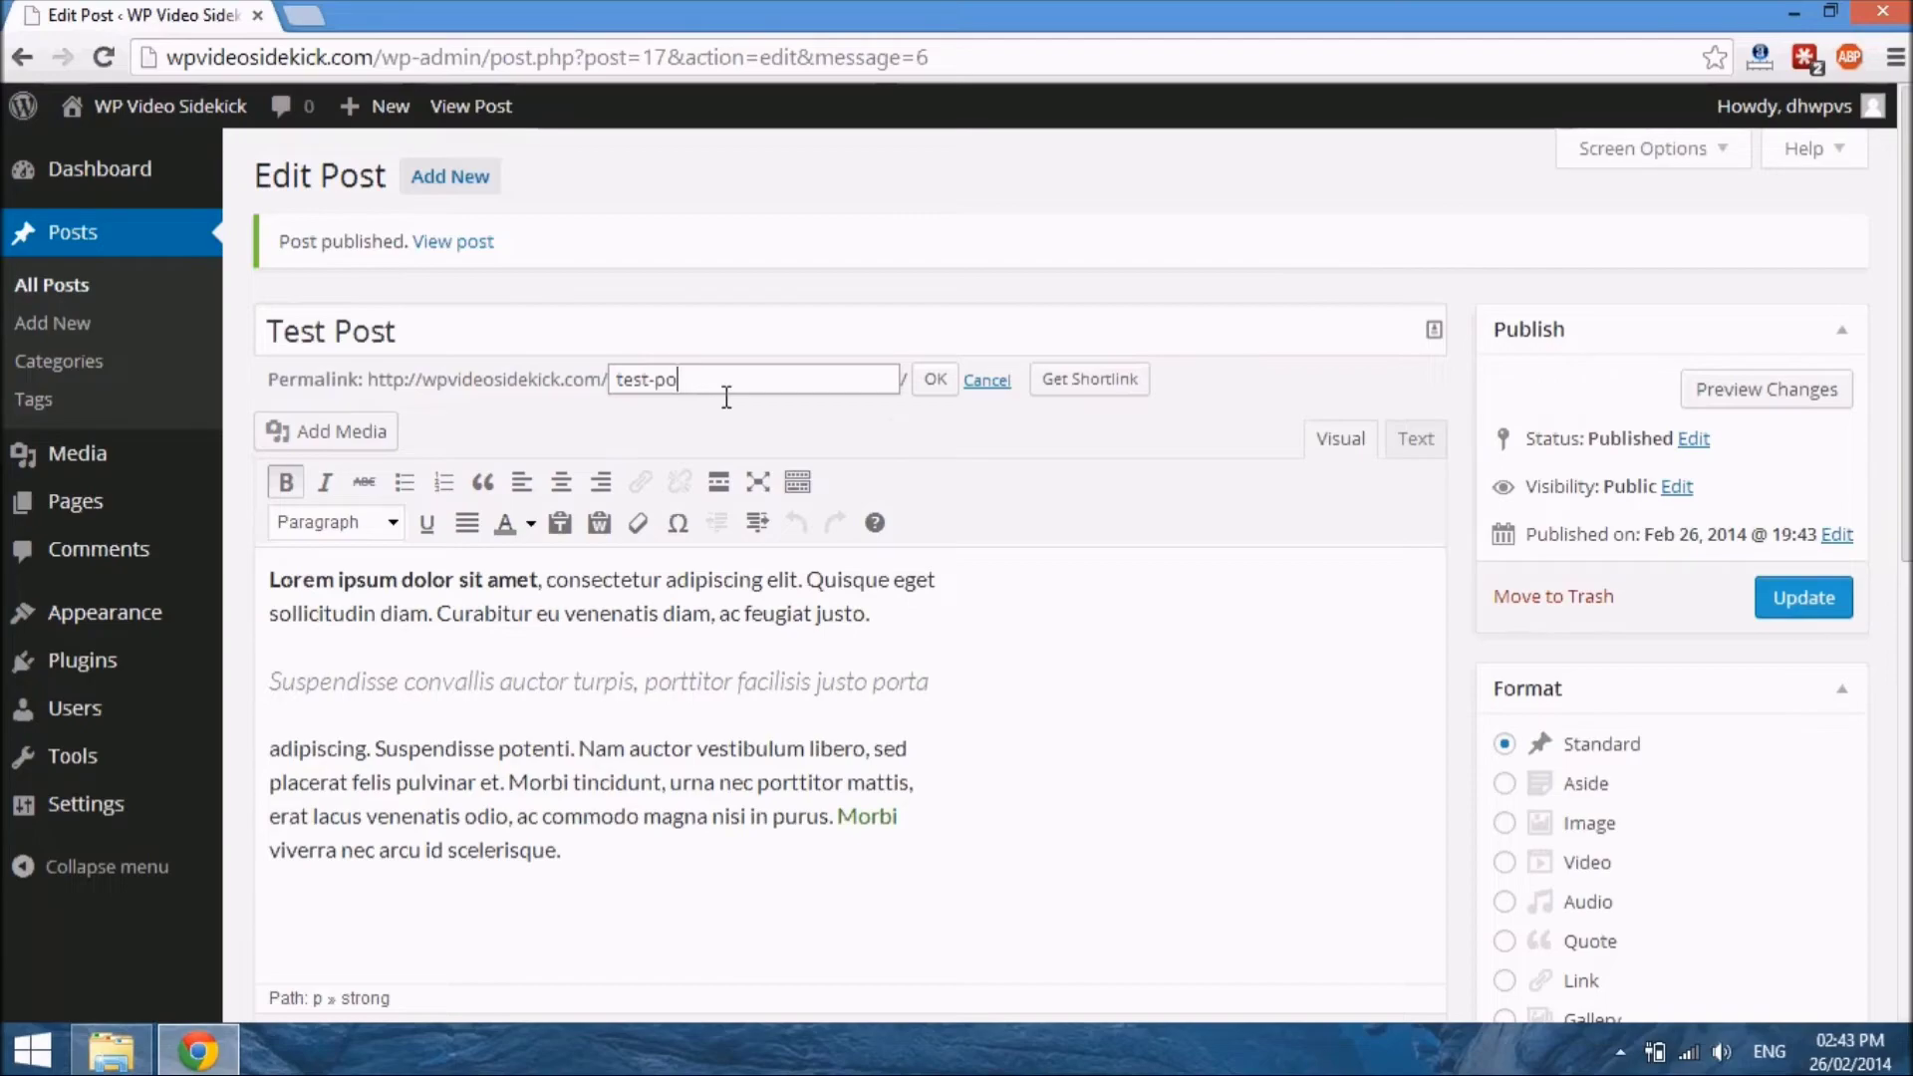
type("-post")
left_click(936, 380)
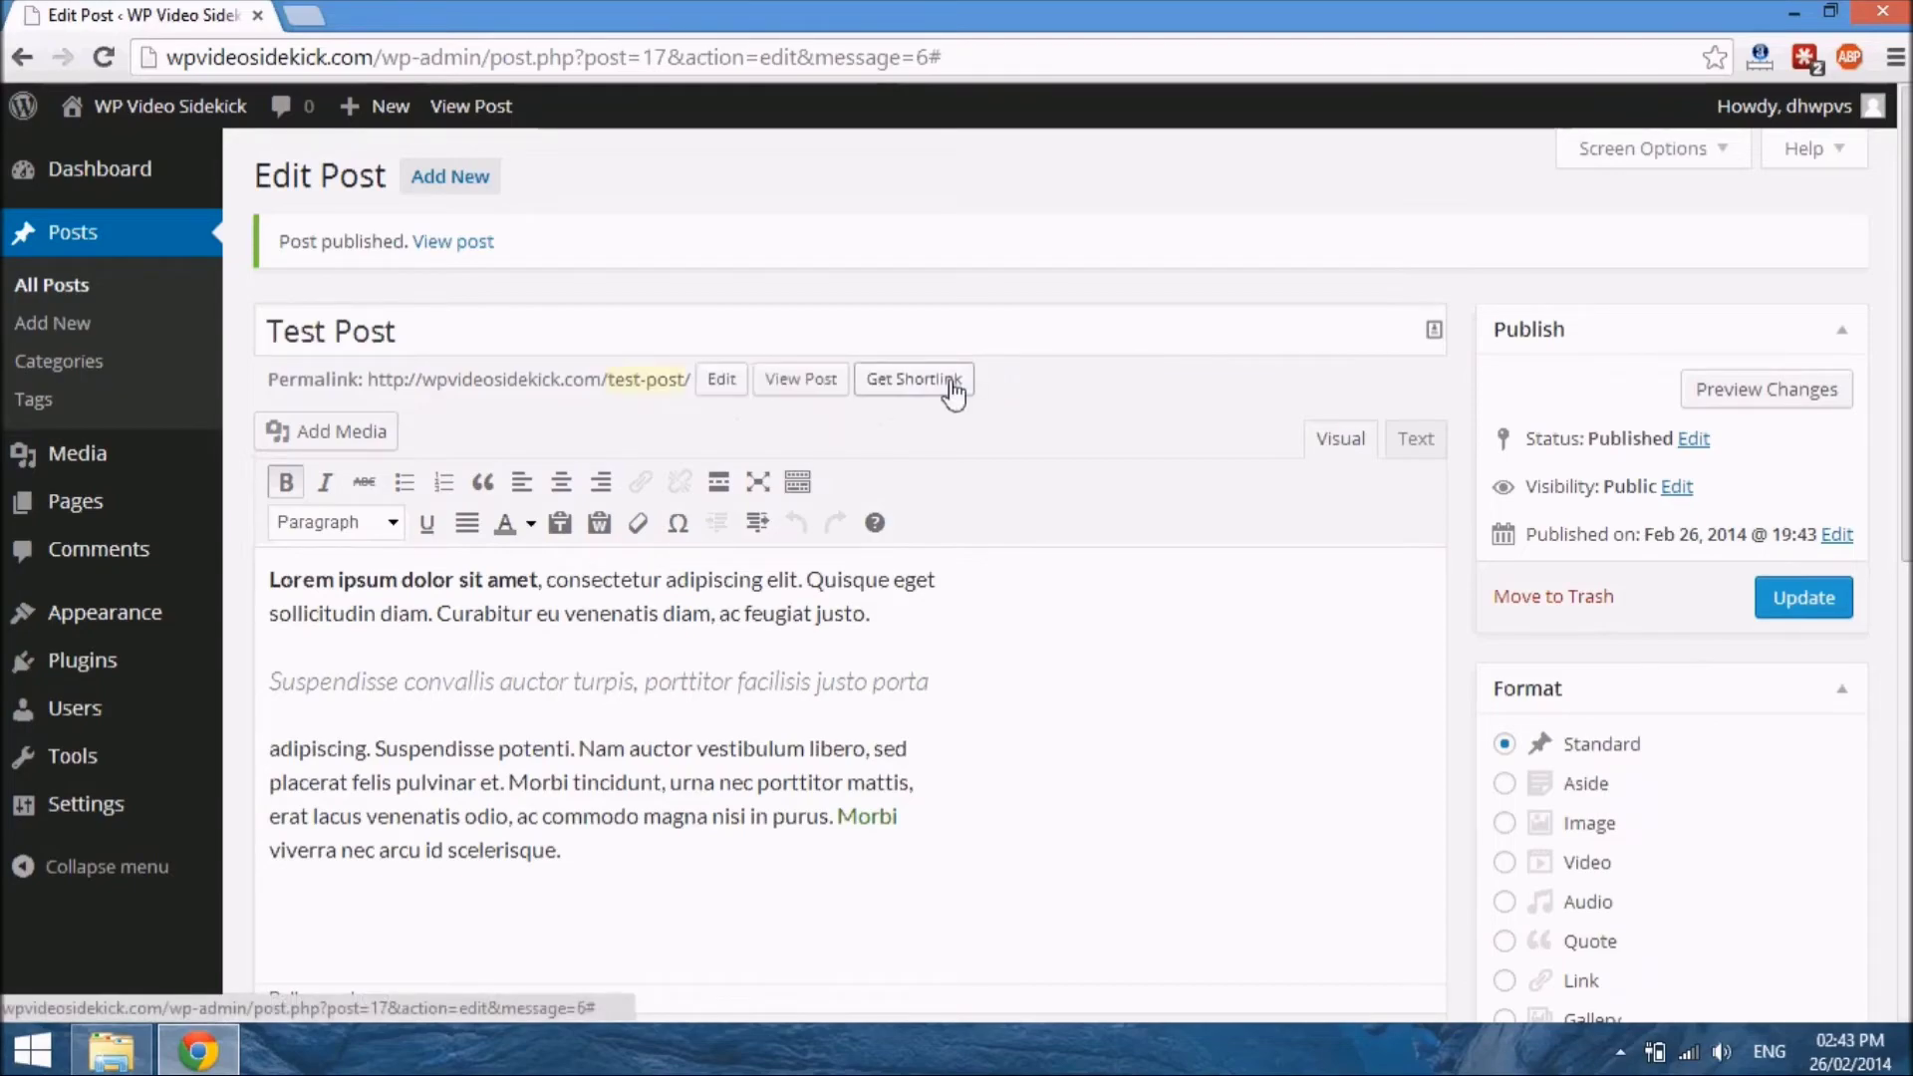
View the published post in a new browser tab, test its "Morbi" link, and close the tab the link opens
right_click(820, 385)
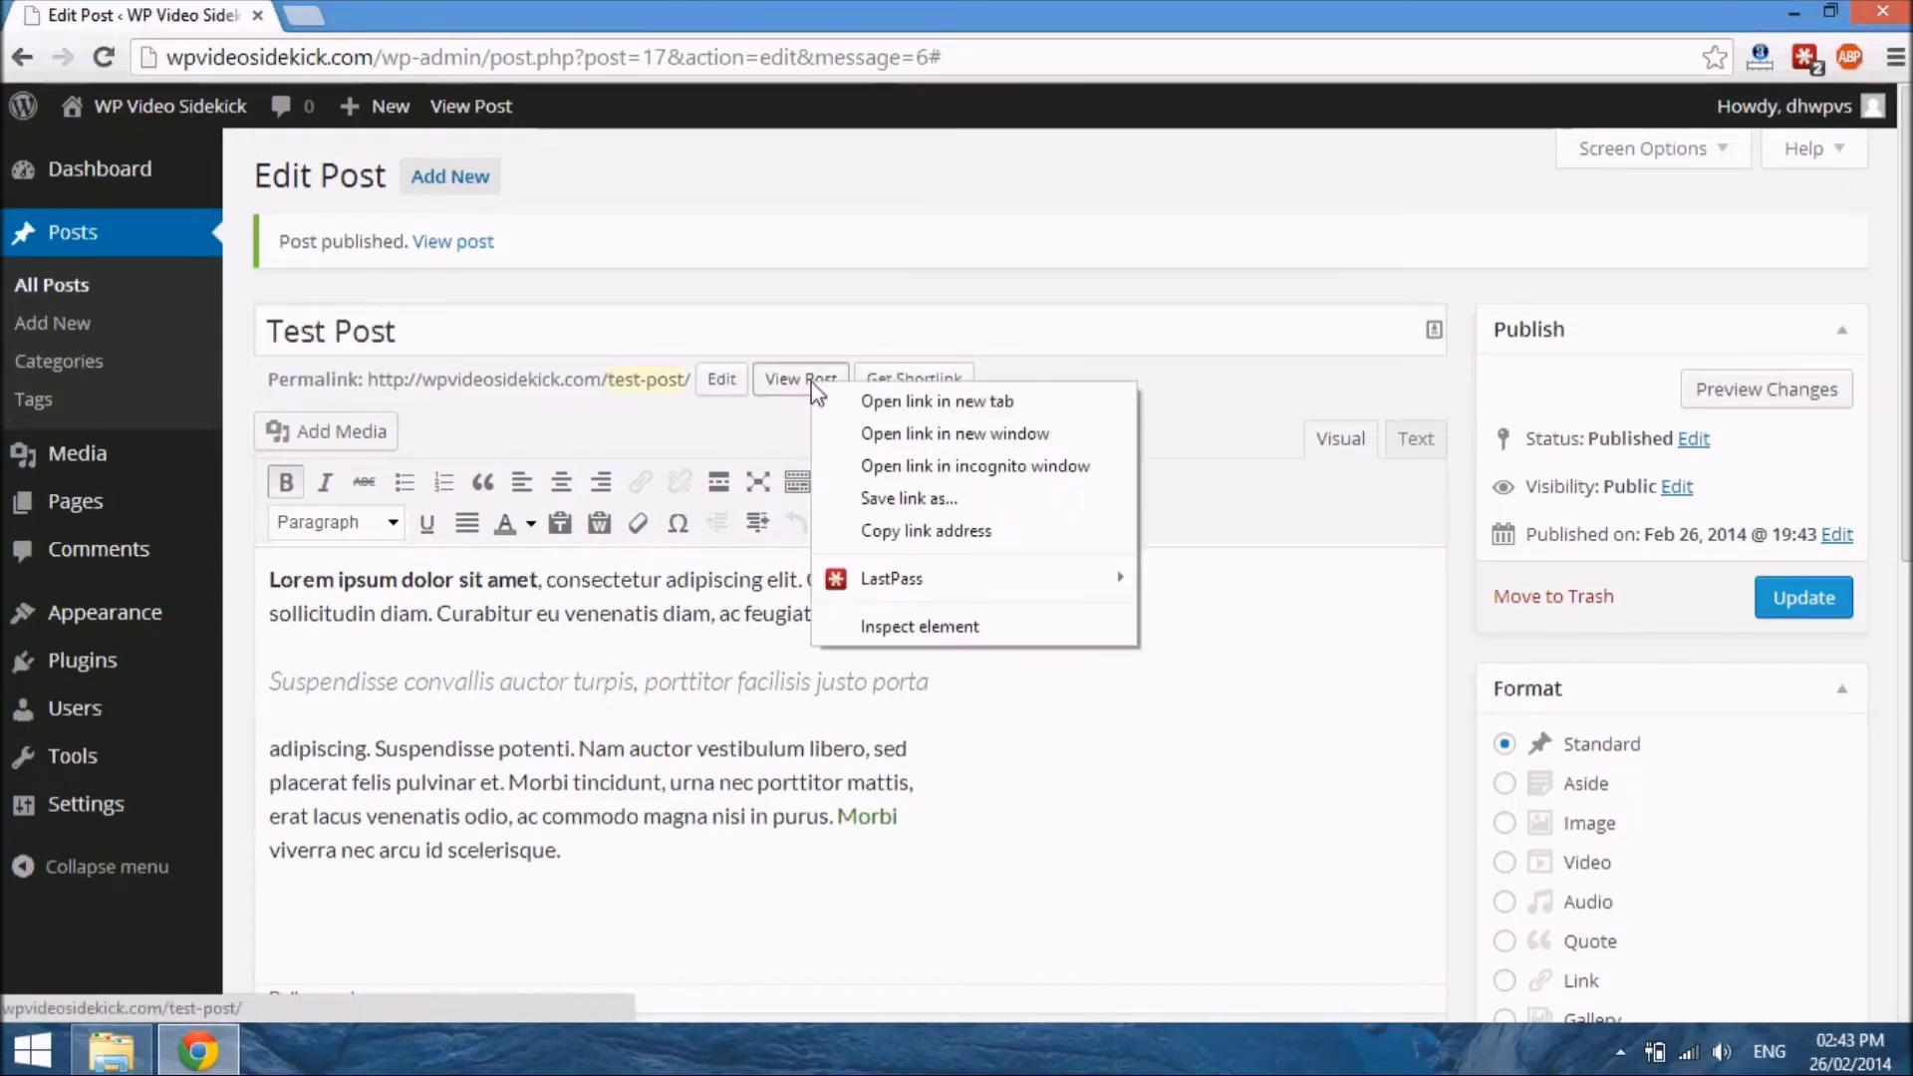
left_click(863, 399)
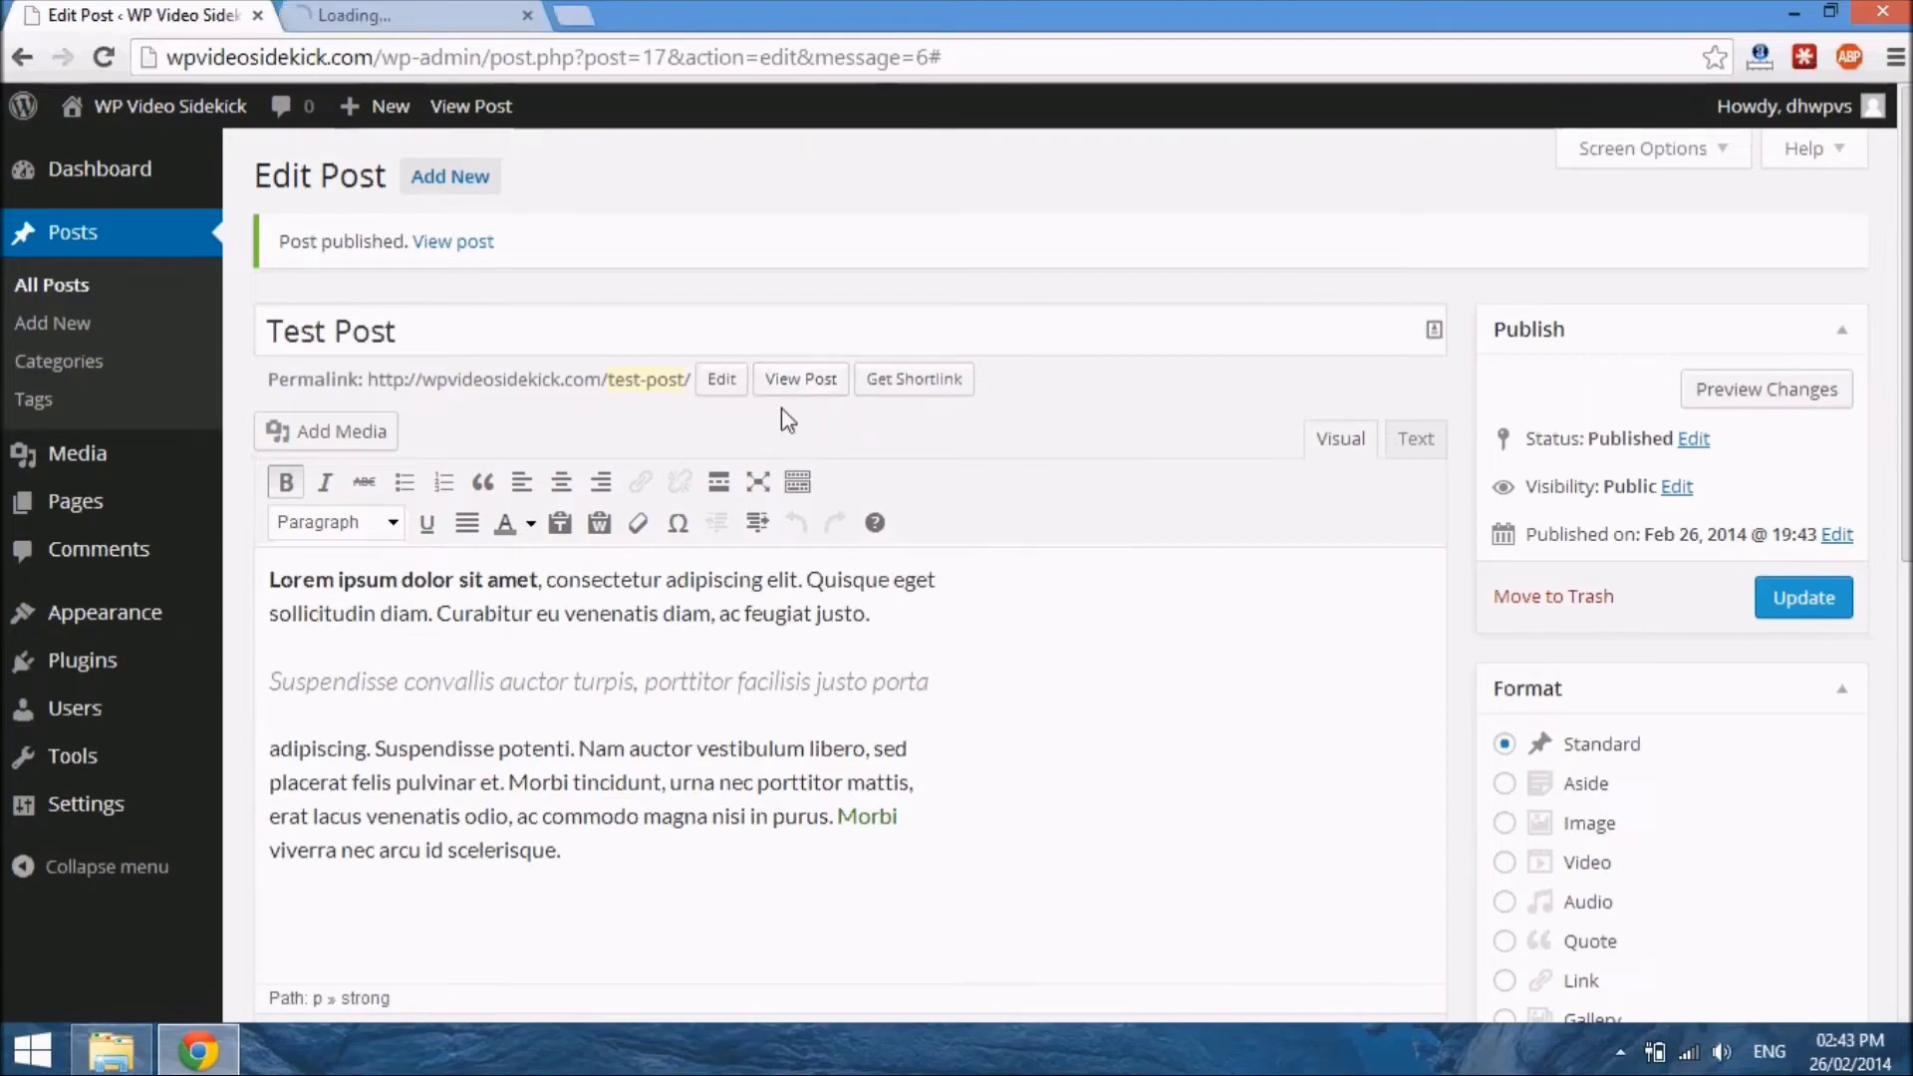
left_click(435, 17)
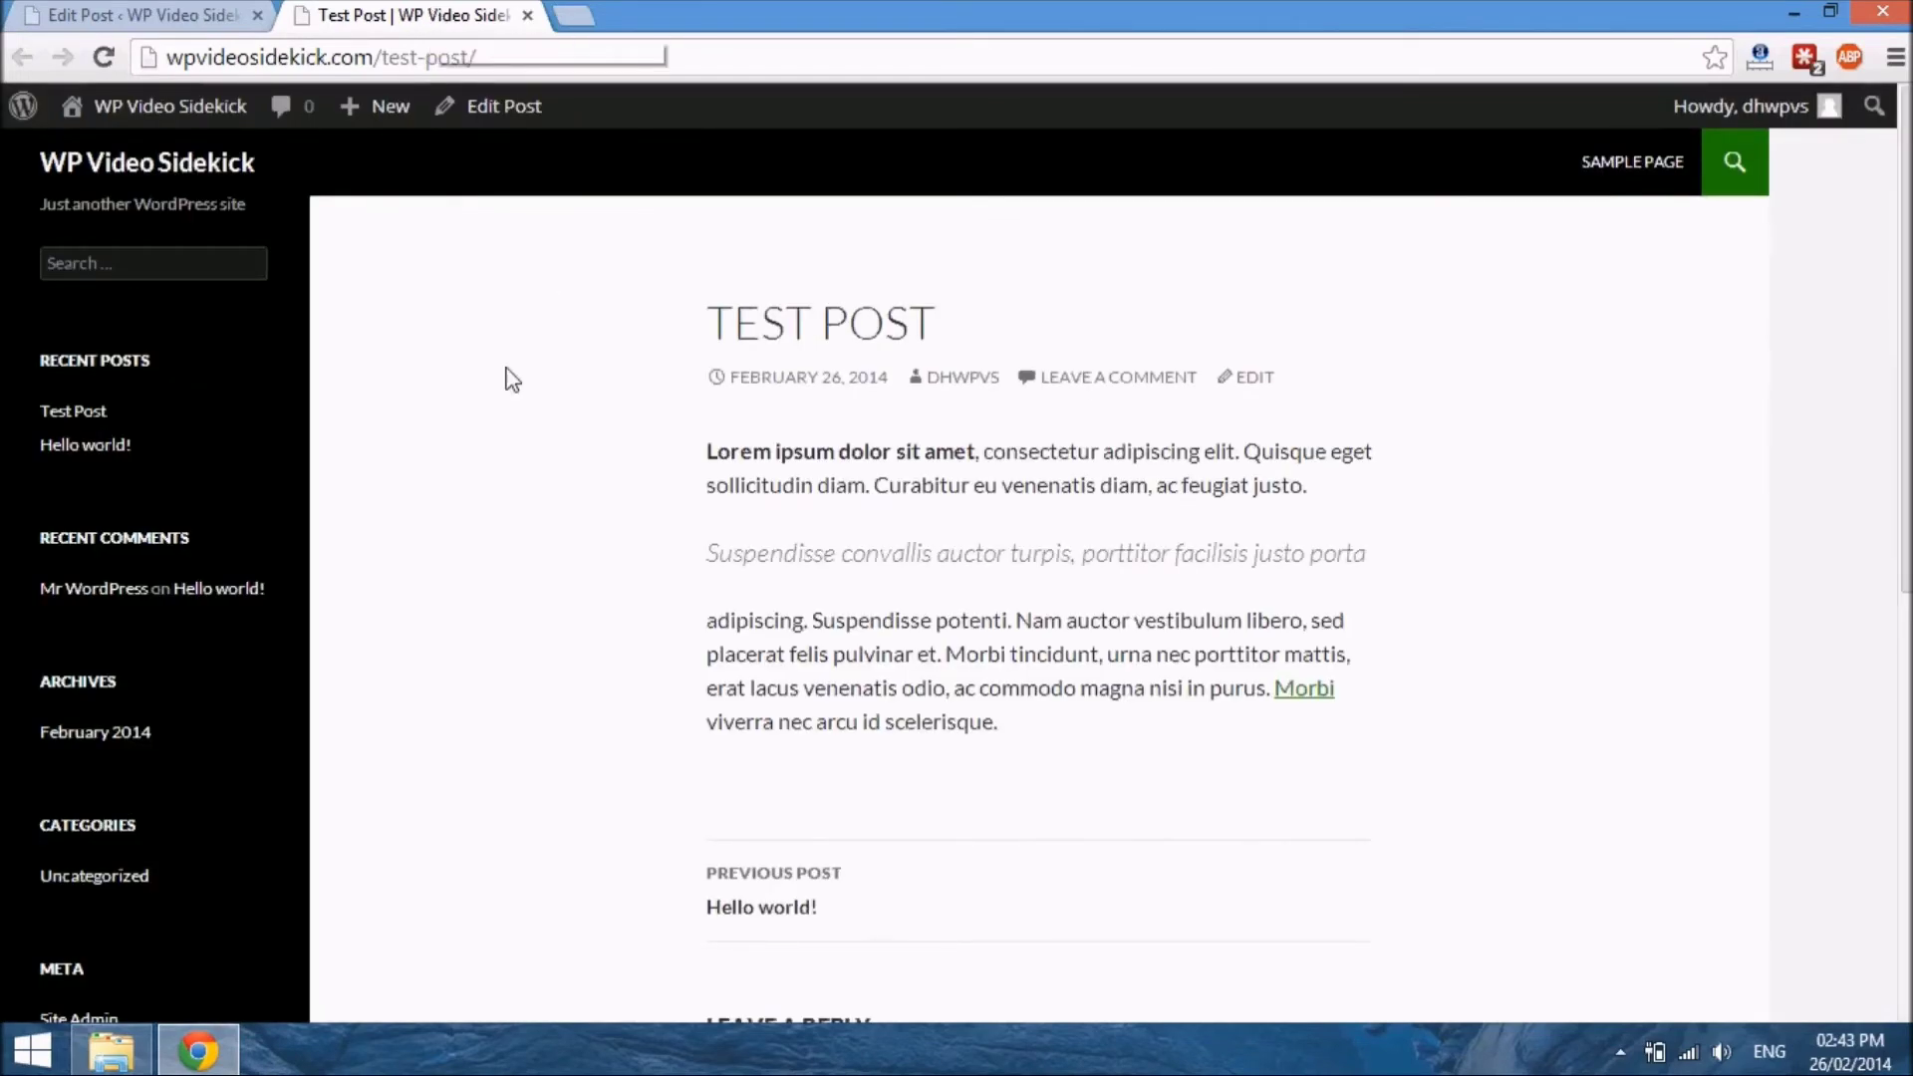
scroll(635, 645, "down", 5)
scroll(636, 645, "up", 5)
left_click(1312, 692)
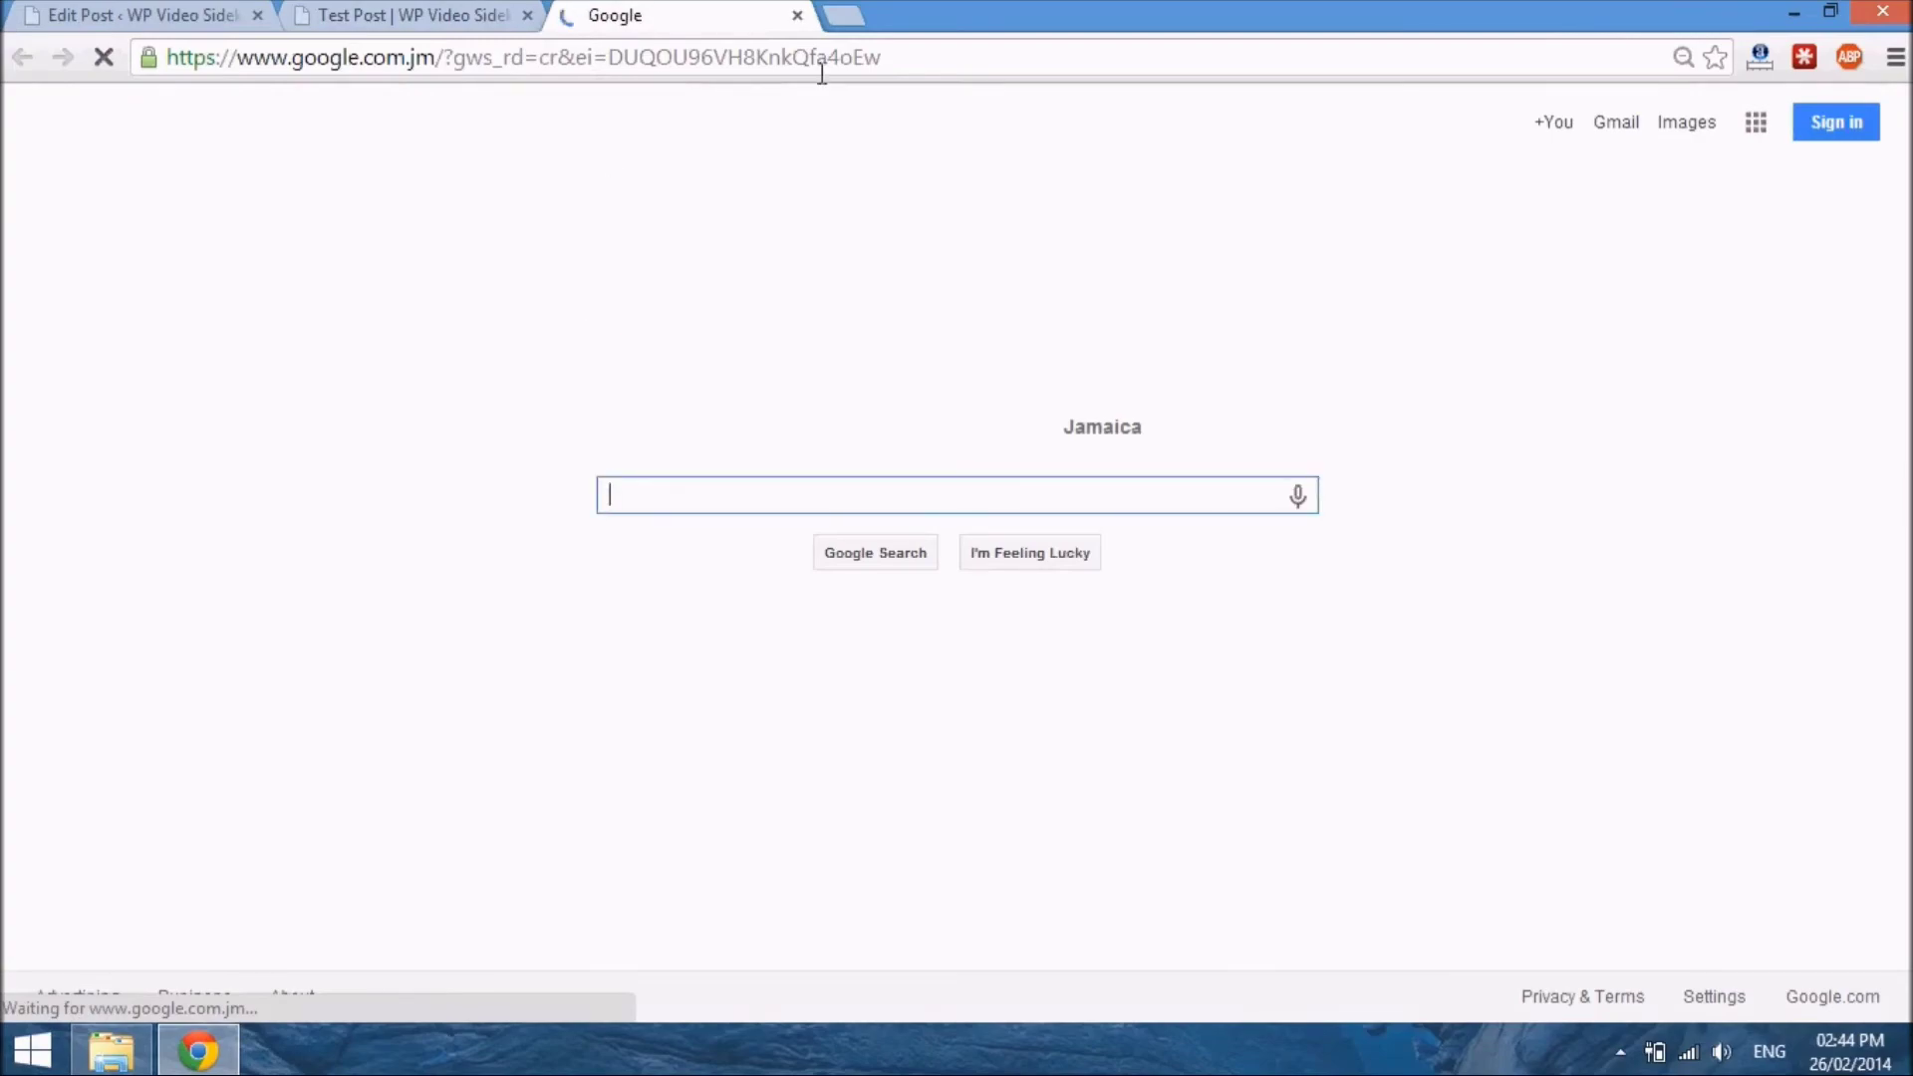
left_click(797, 15)
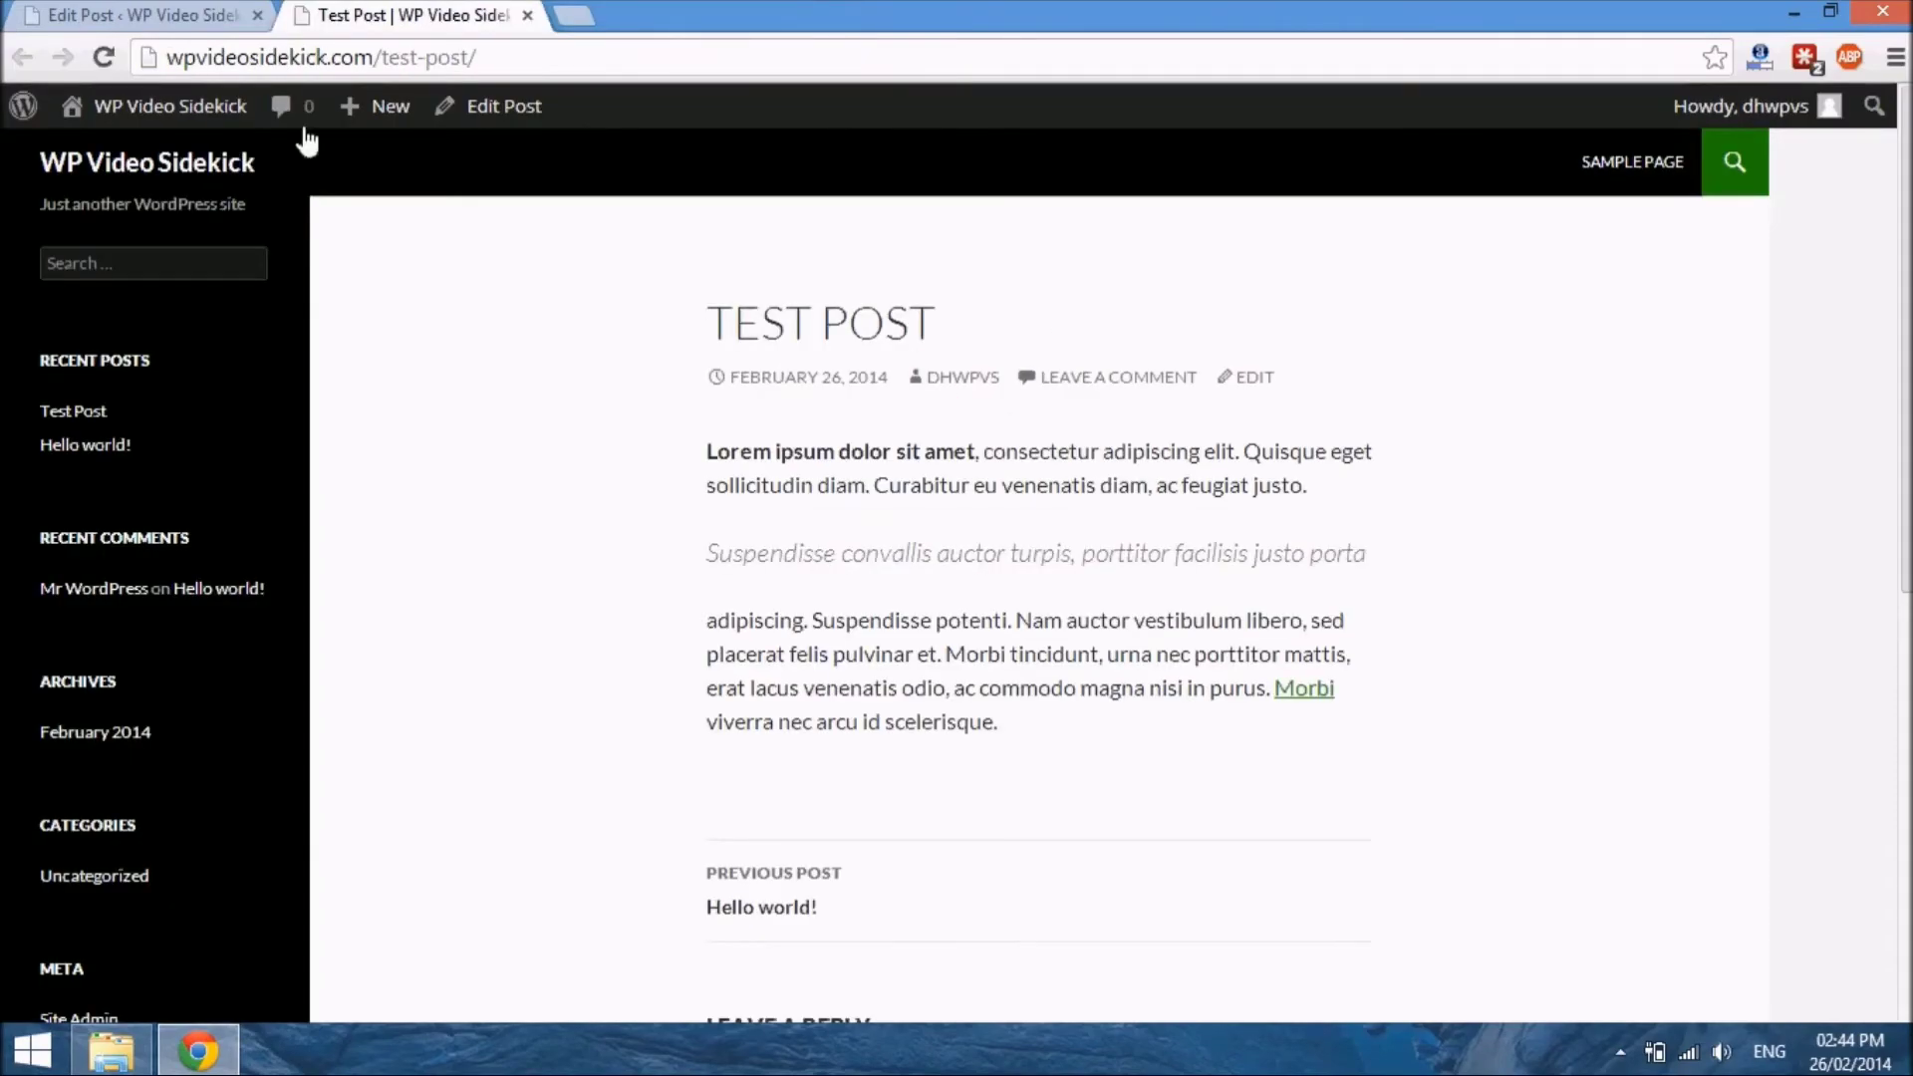
Return to the post's editing tab and visit the WP Video Sidekick site's front page from there
left_click(183, 14)
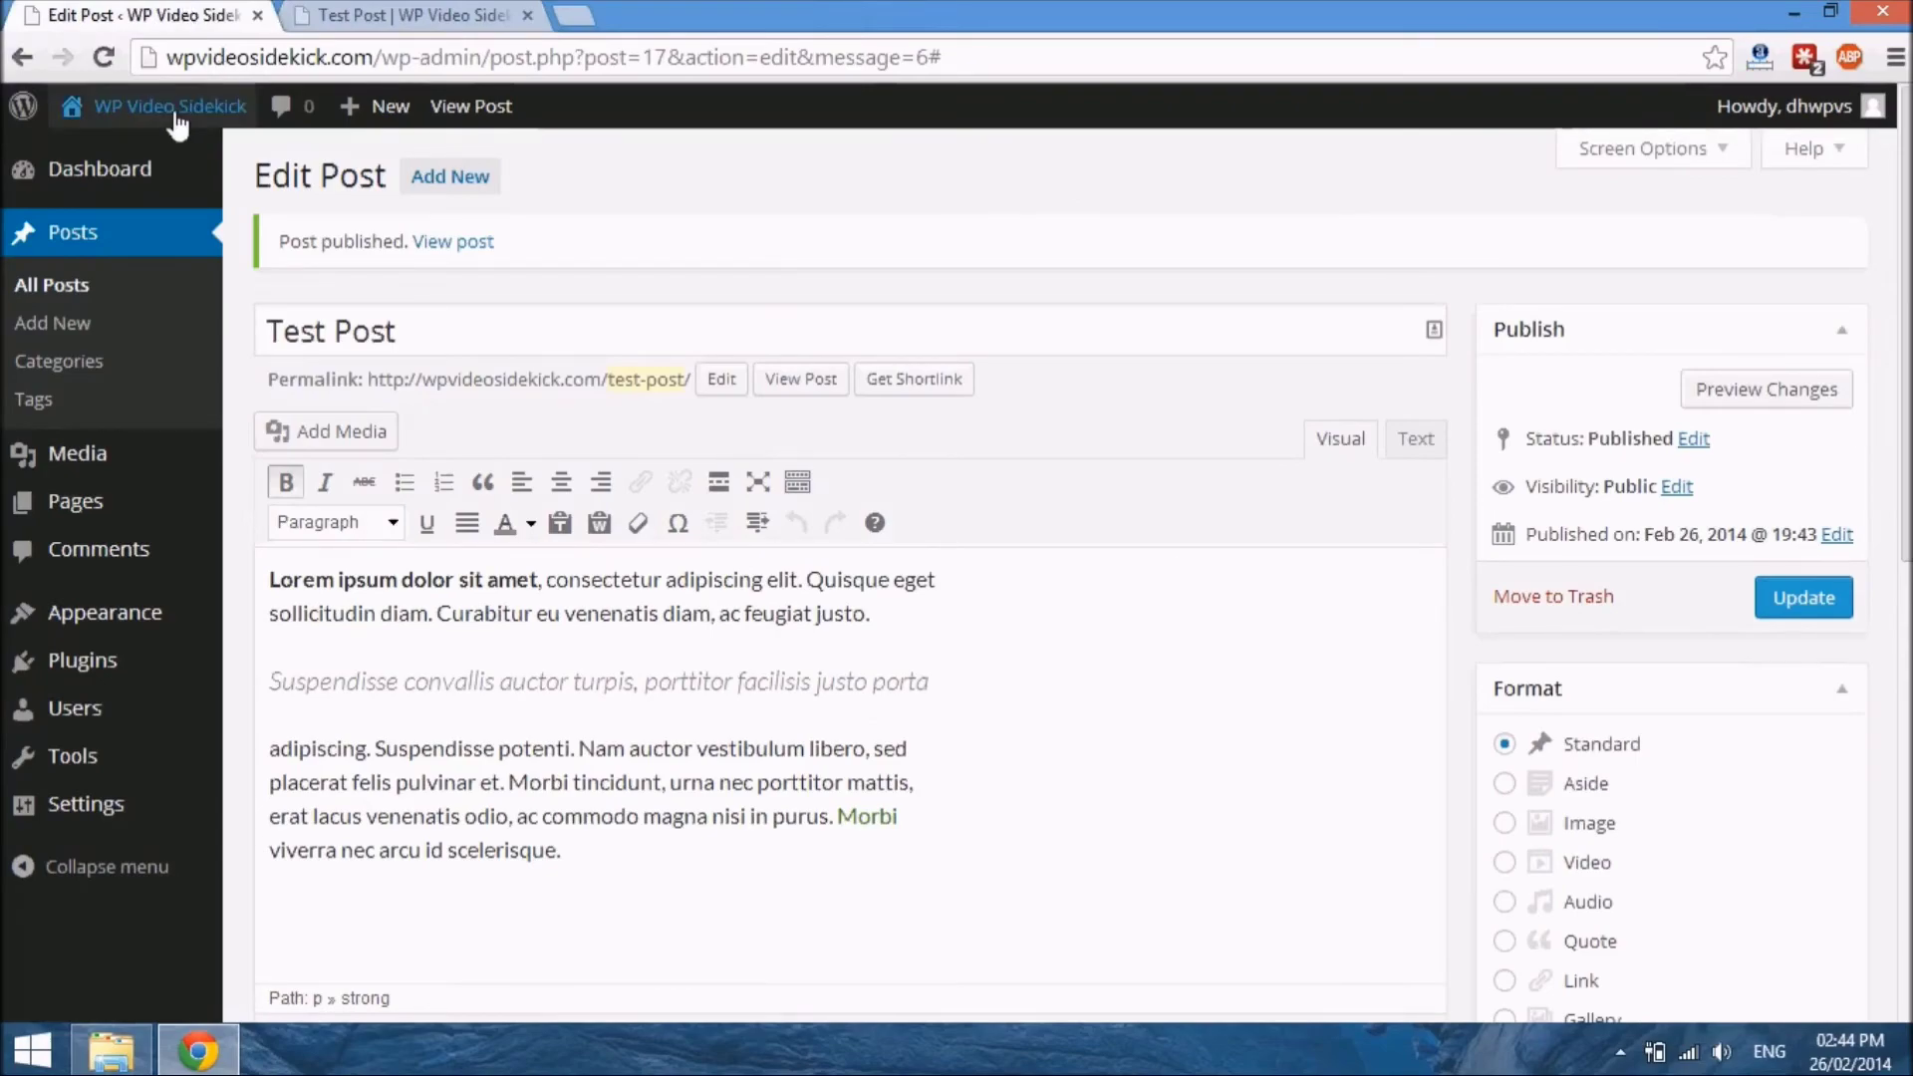
mouse_move(170, 111)
left_click(115, 160)
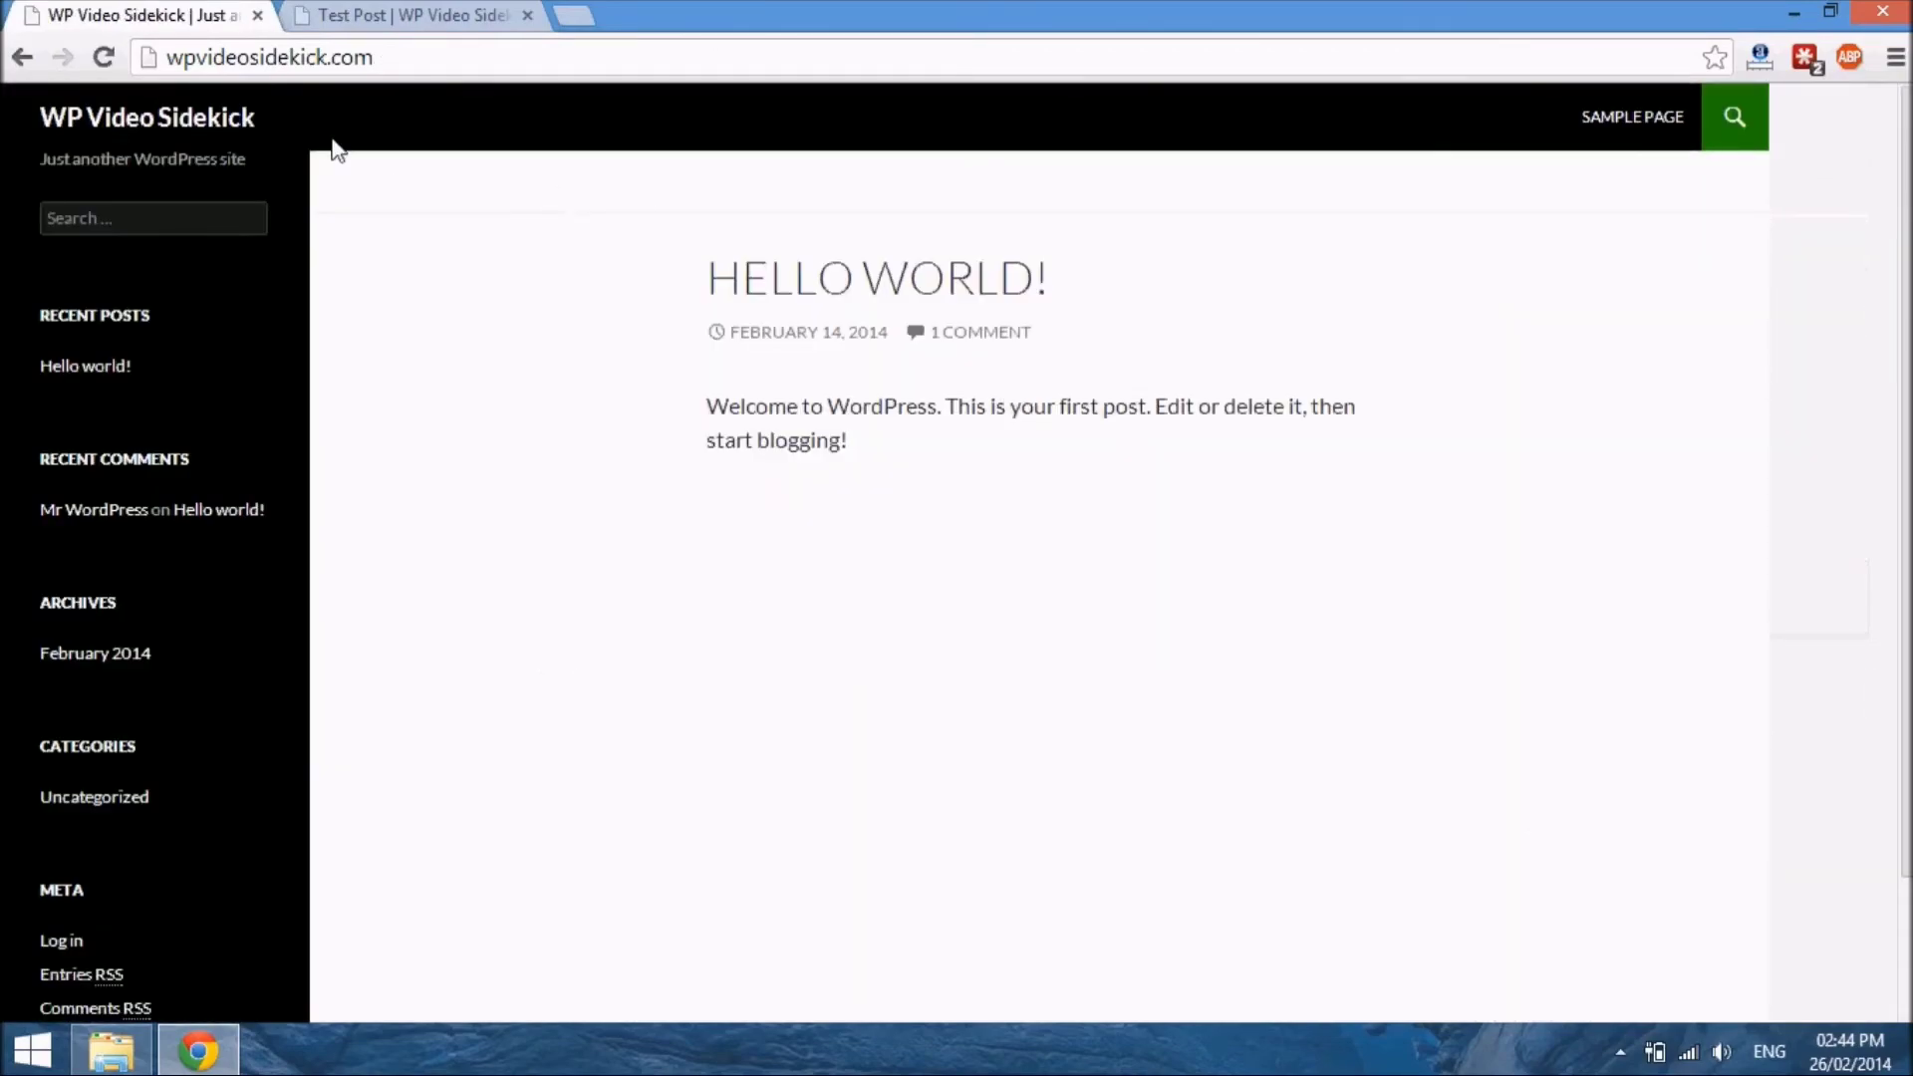
Return to the published Test Post's browser tab and go from there to the site's admin Dashboard
left_click(398, 17)
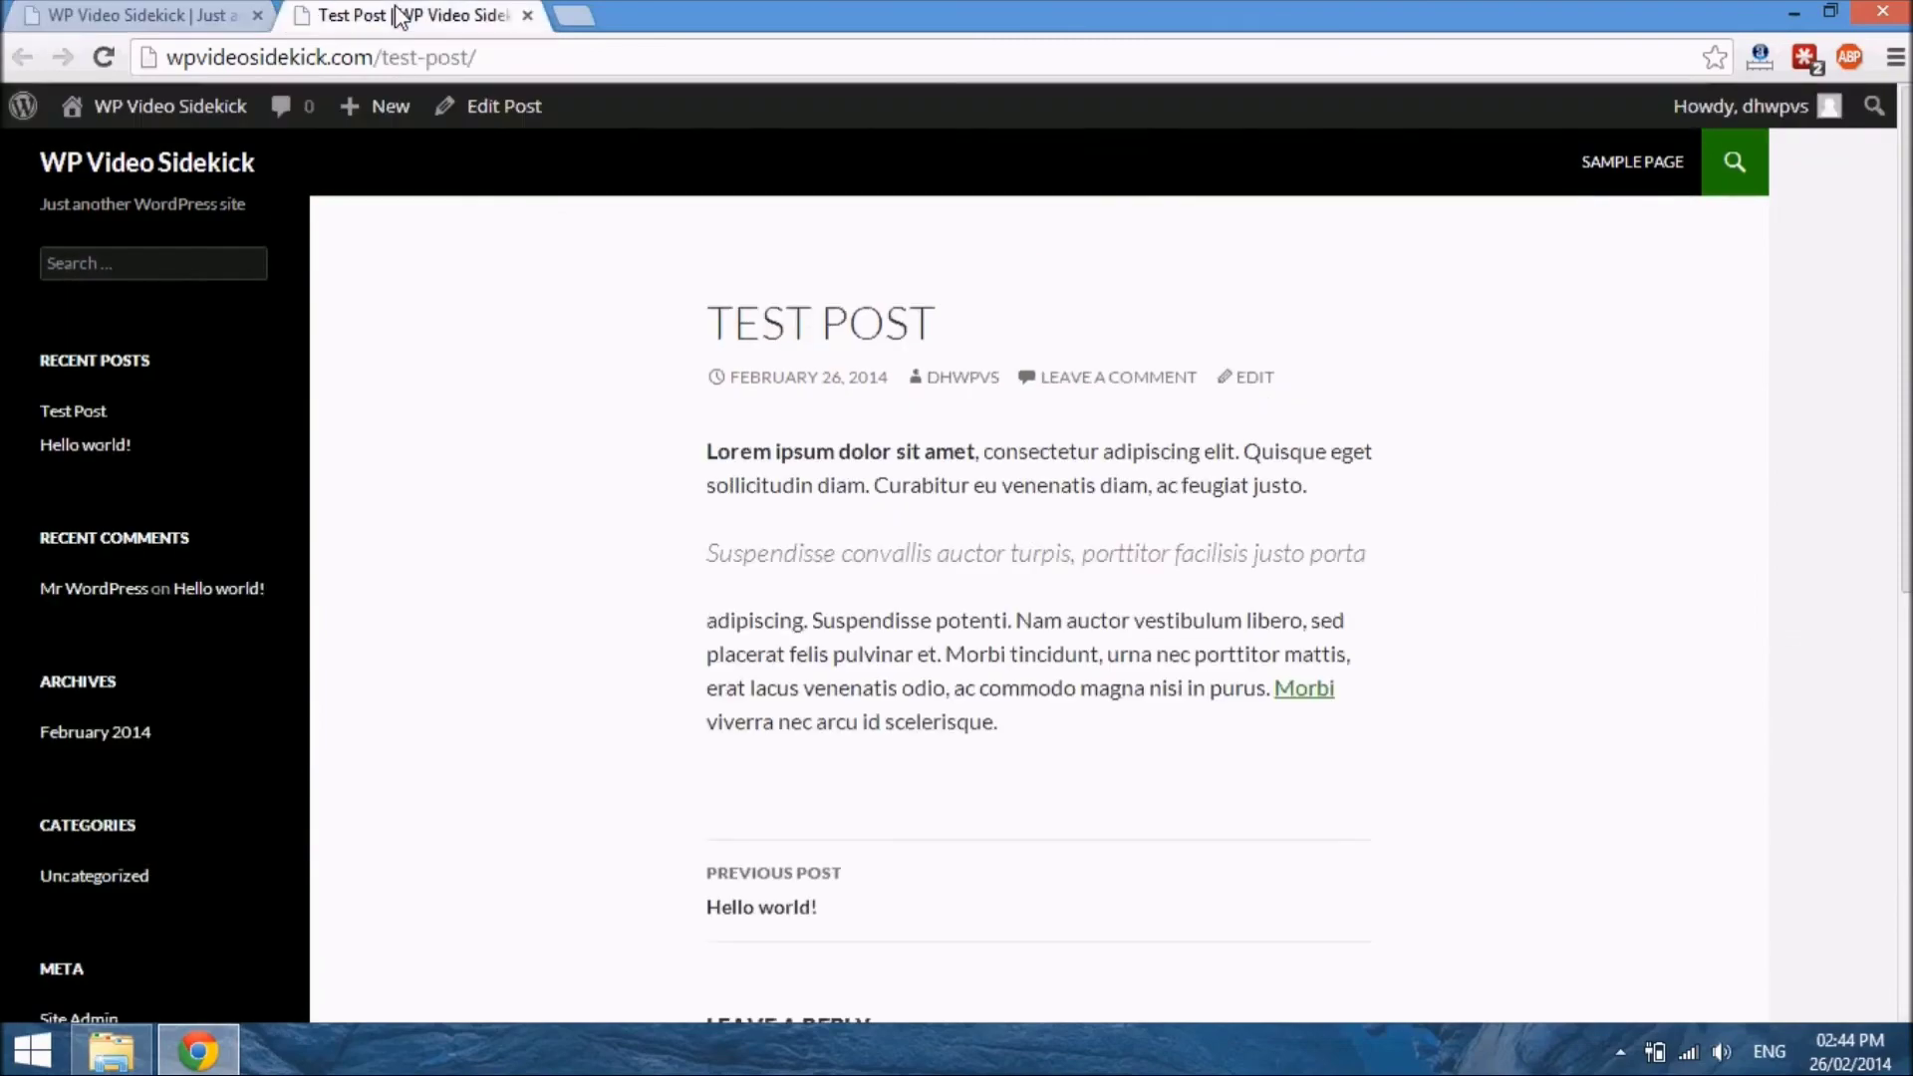
left_click(419, 58)
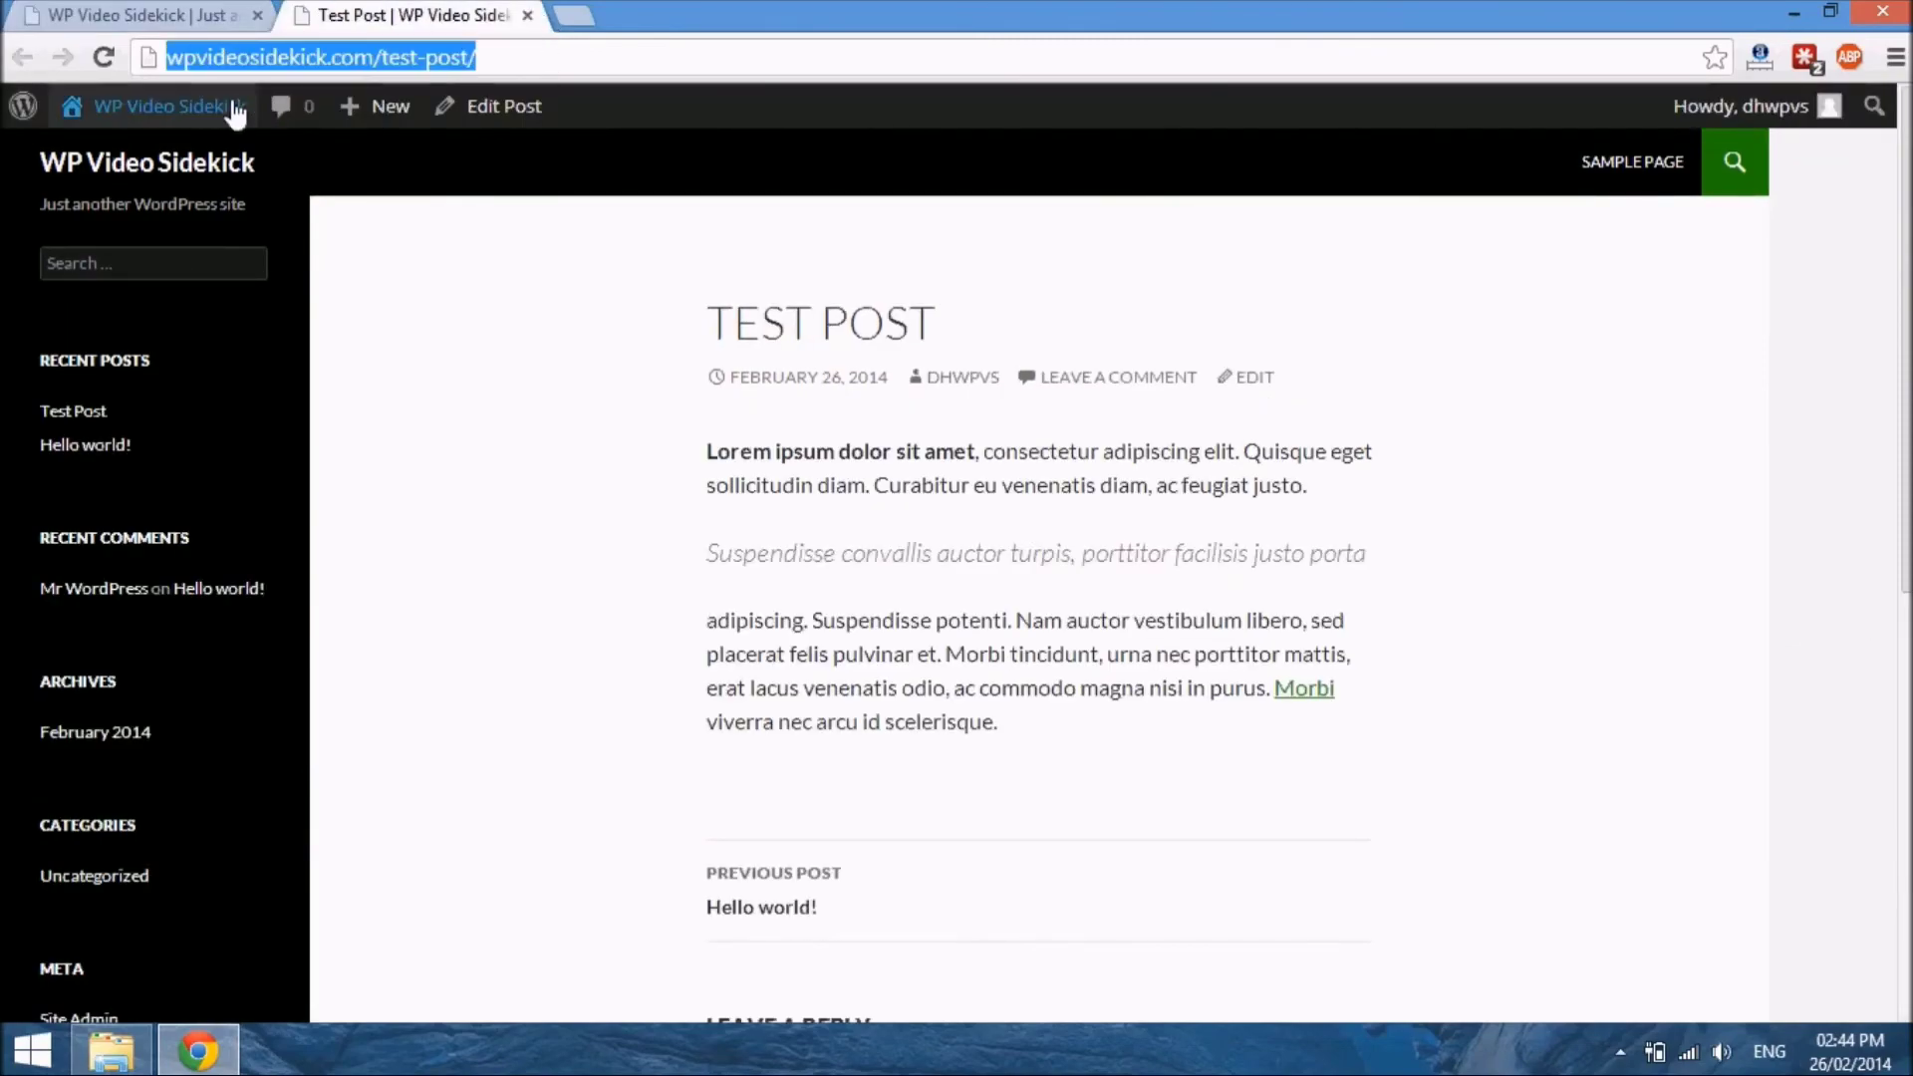
mouse_move(235, 107)
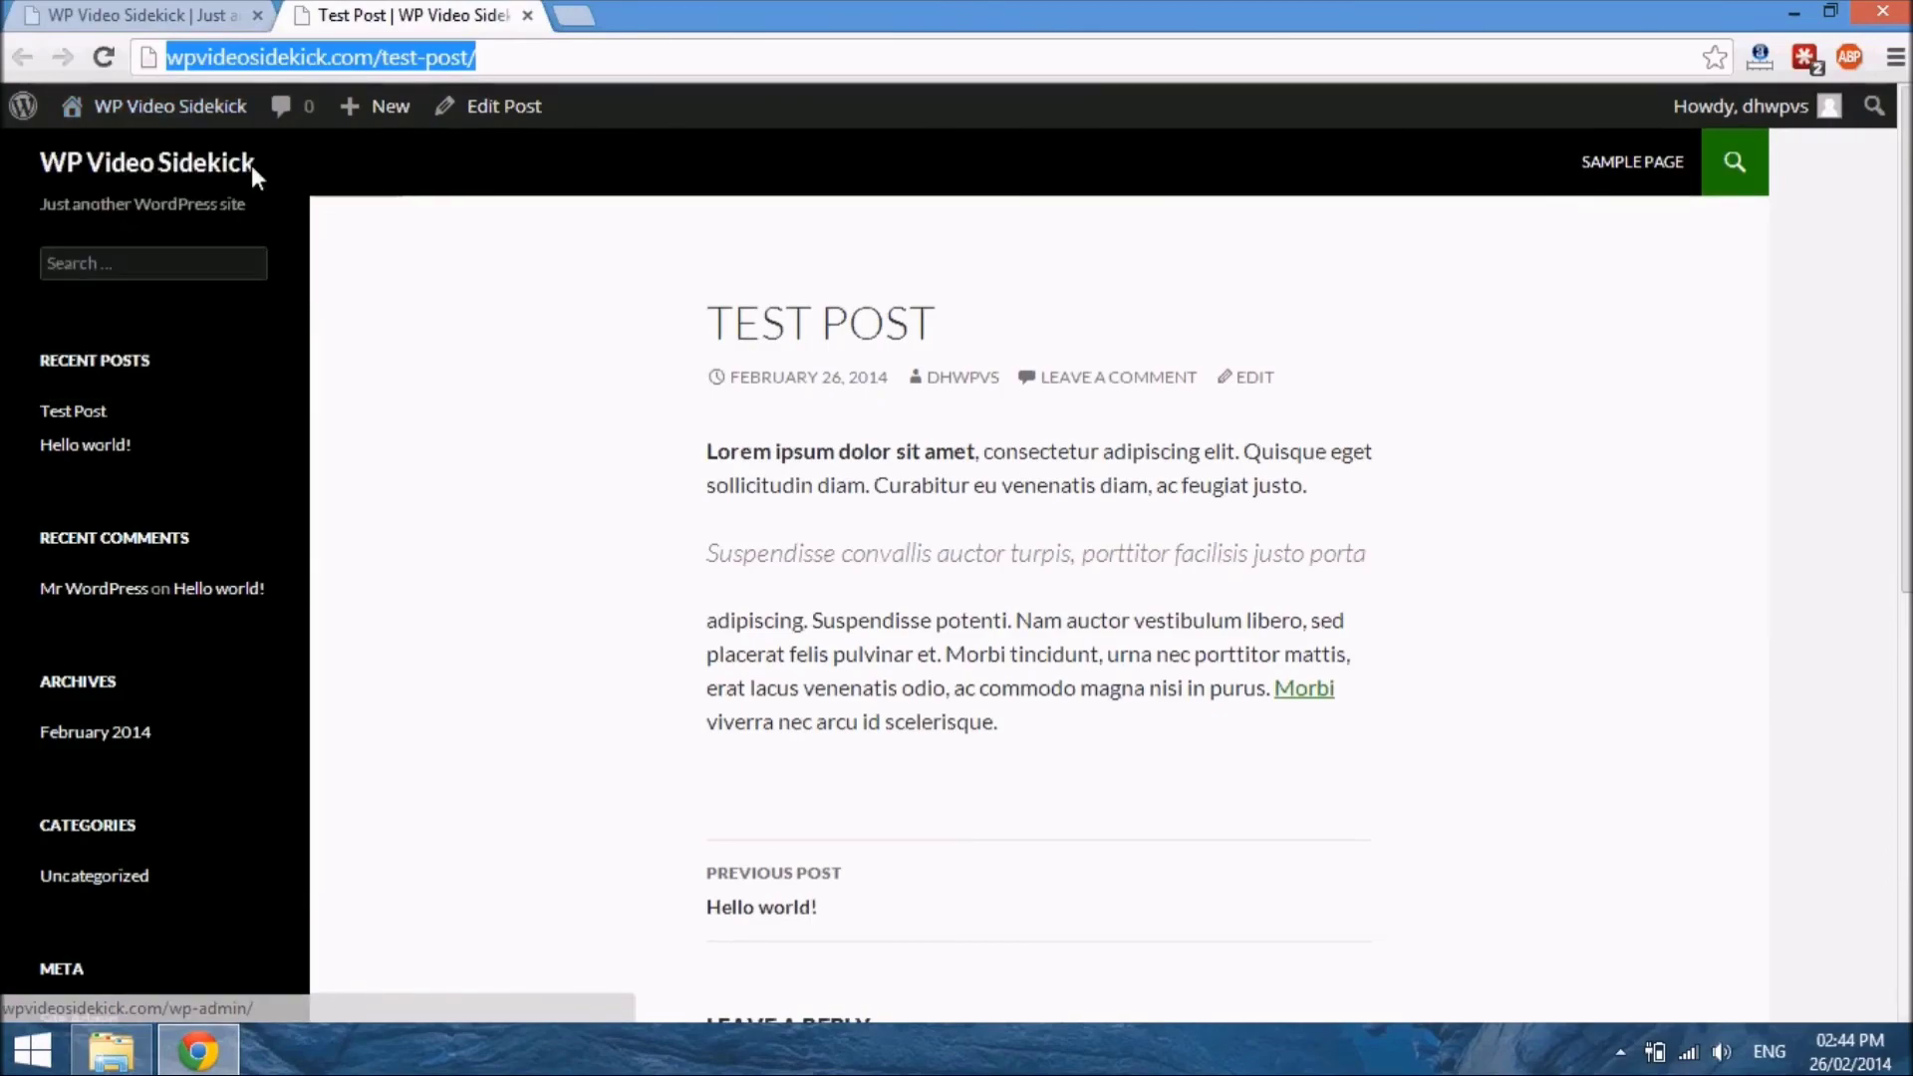
mouse_move(130, 106)
left_click(108, 156)
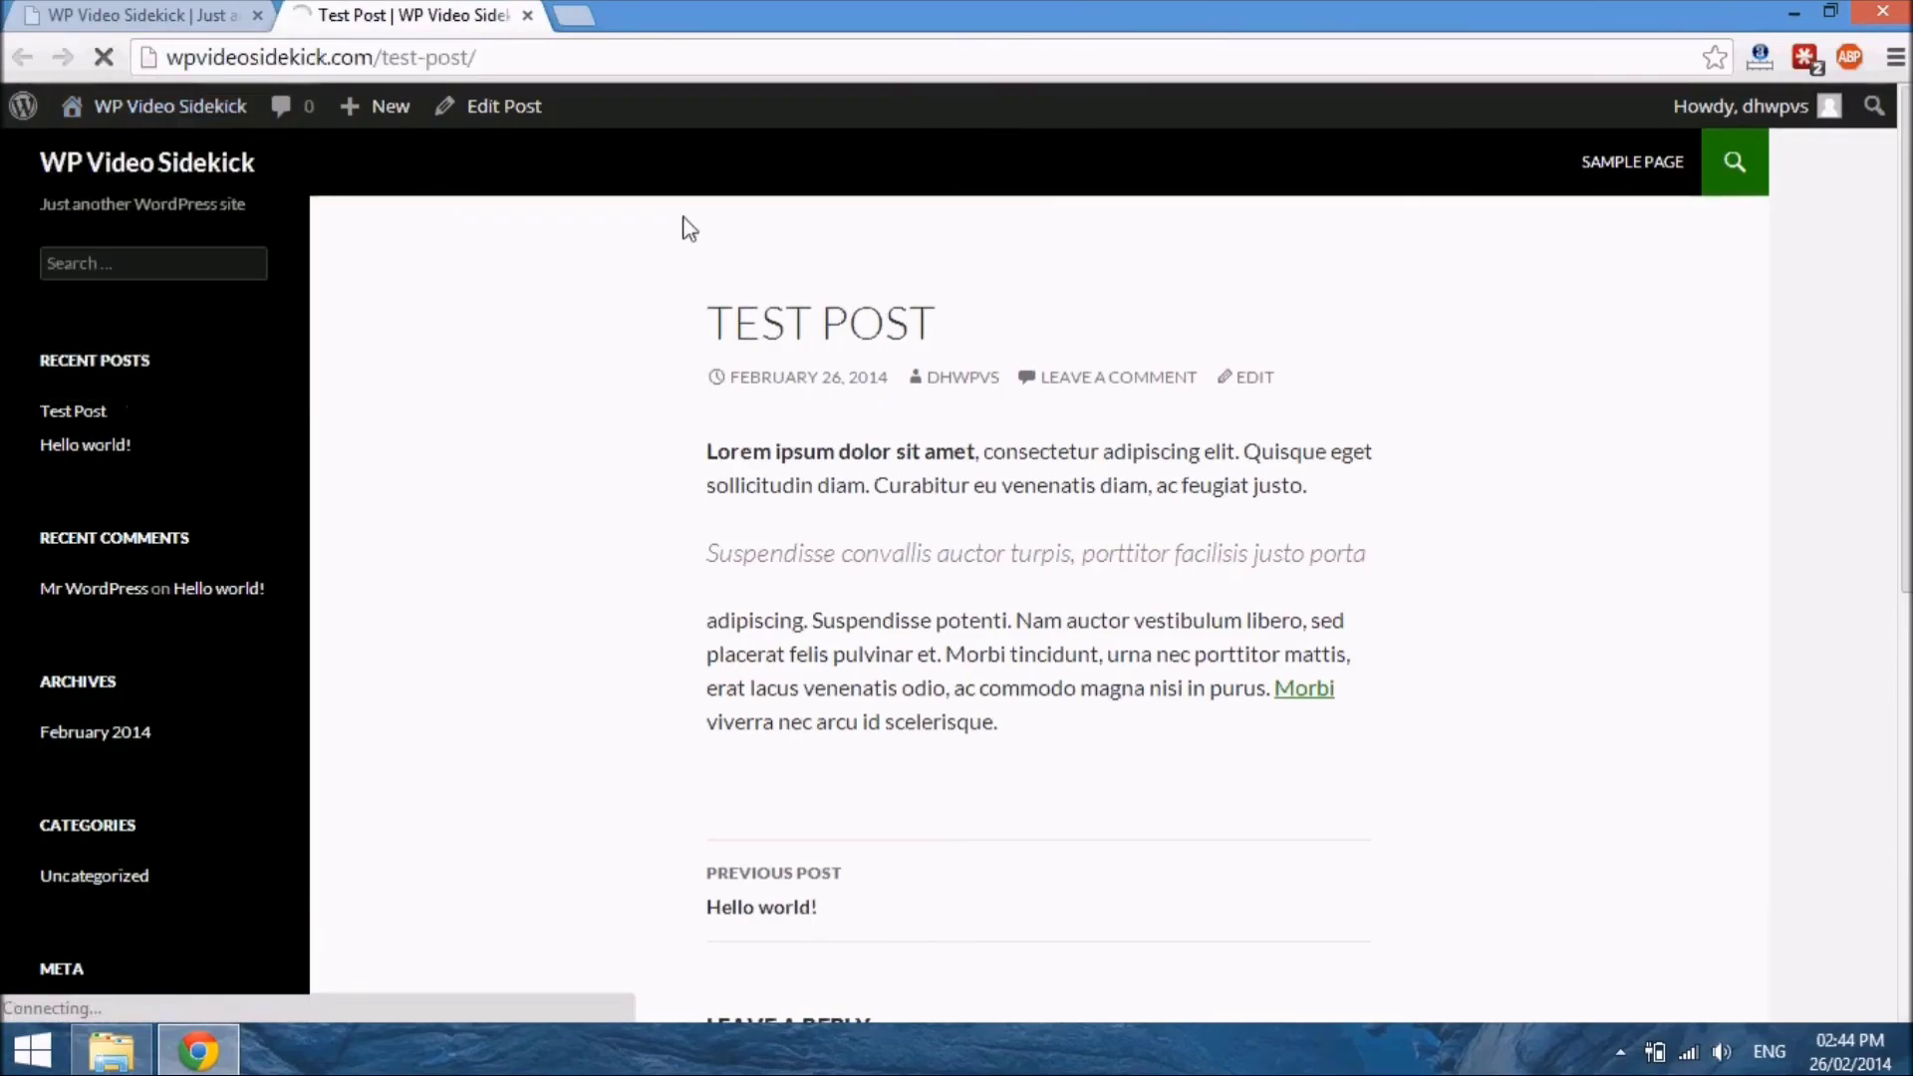
Load the wpvideosidekick.com front page in a new browser tab to check for the published post
left_click(583, 12)
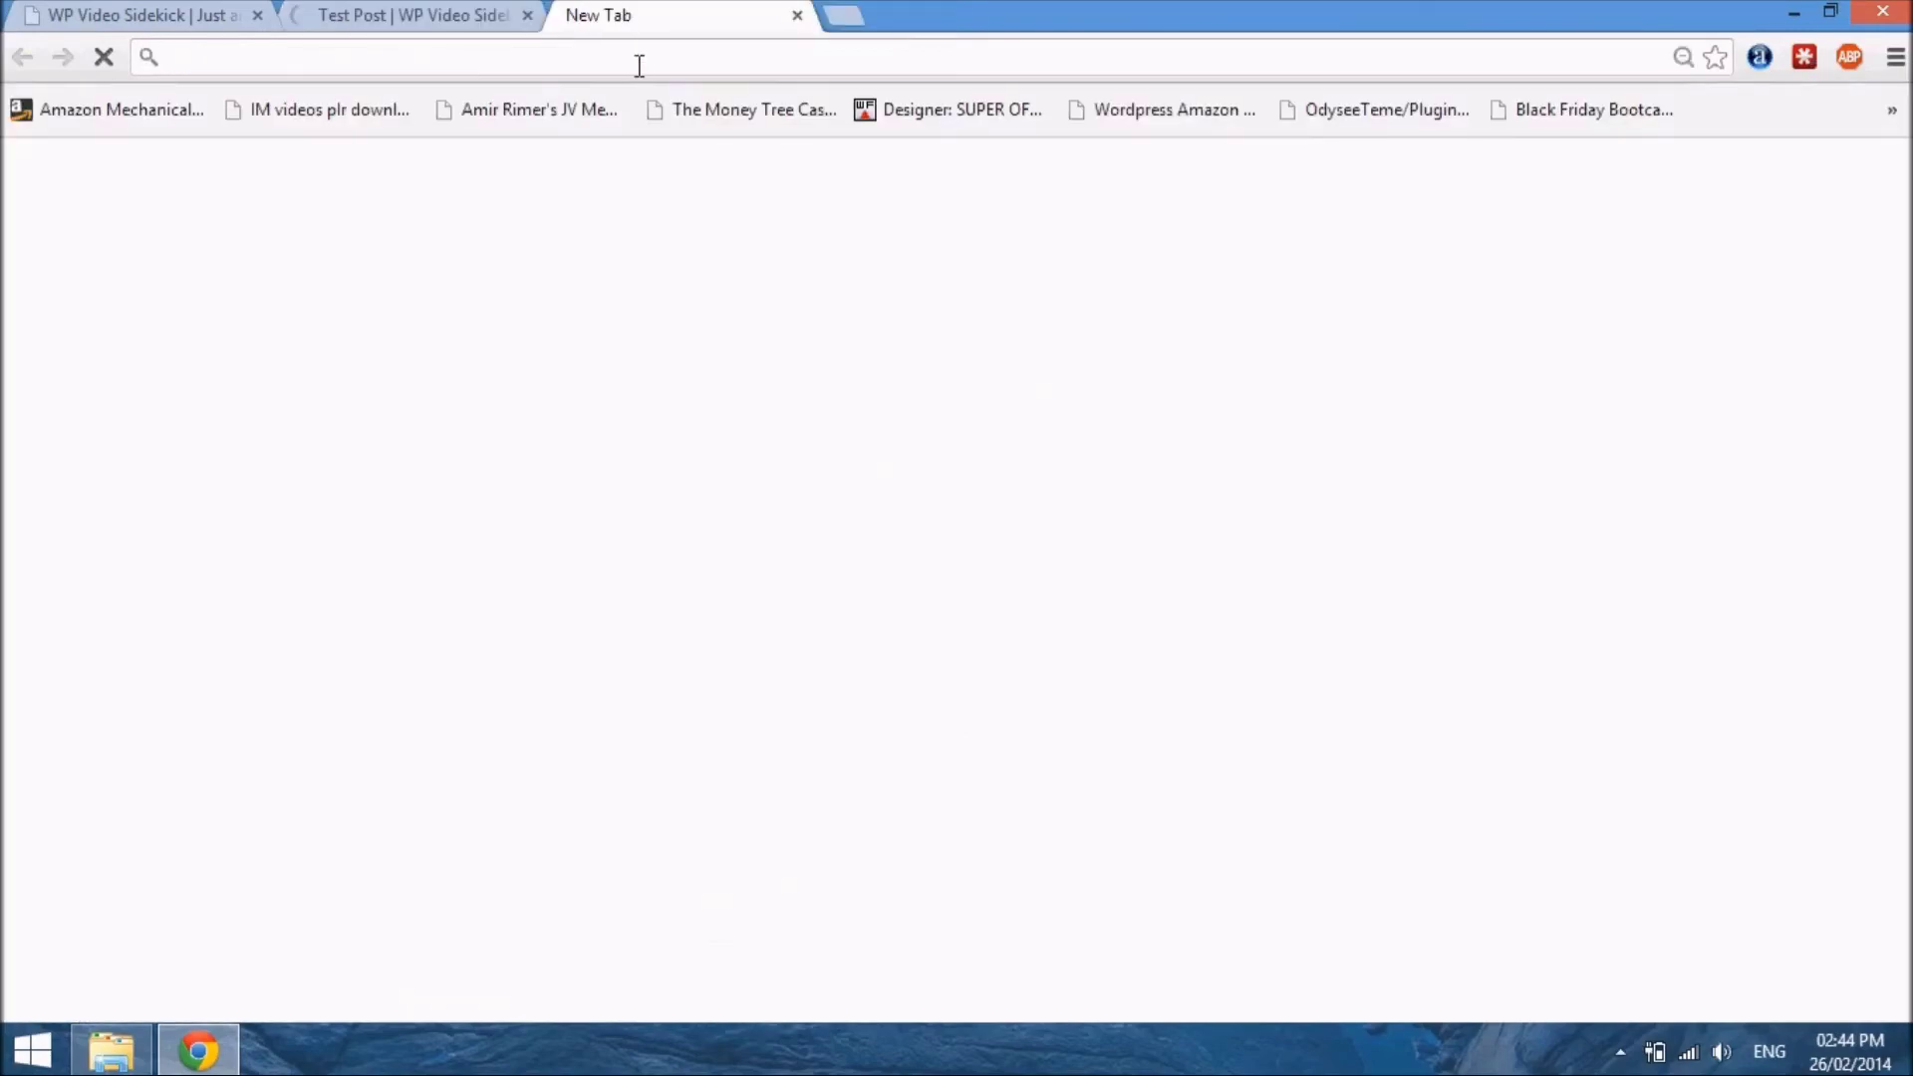
type("w")
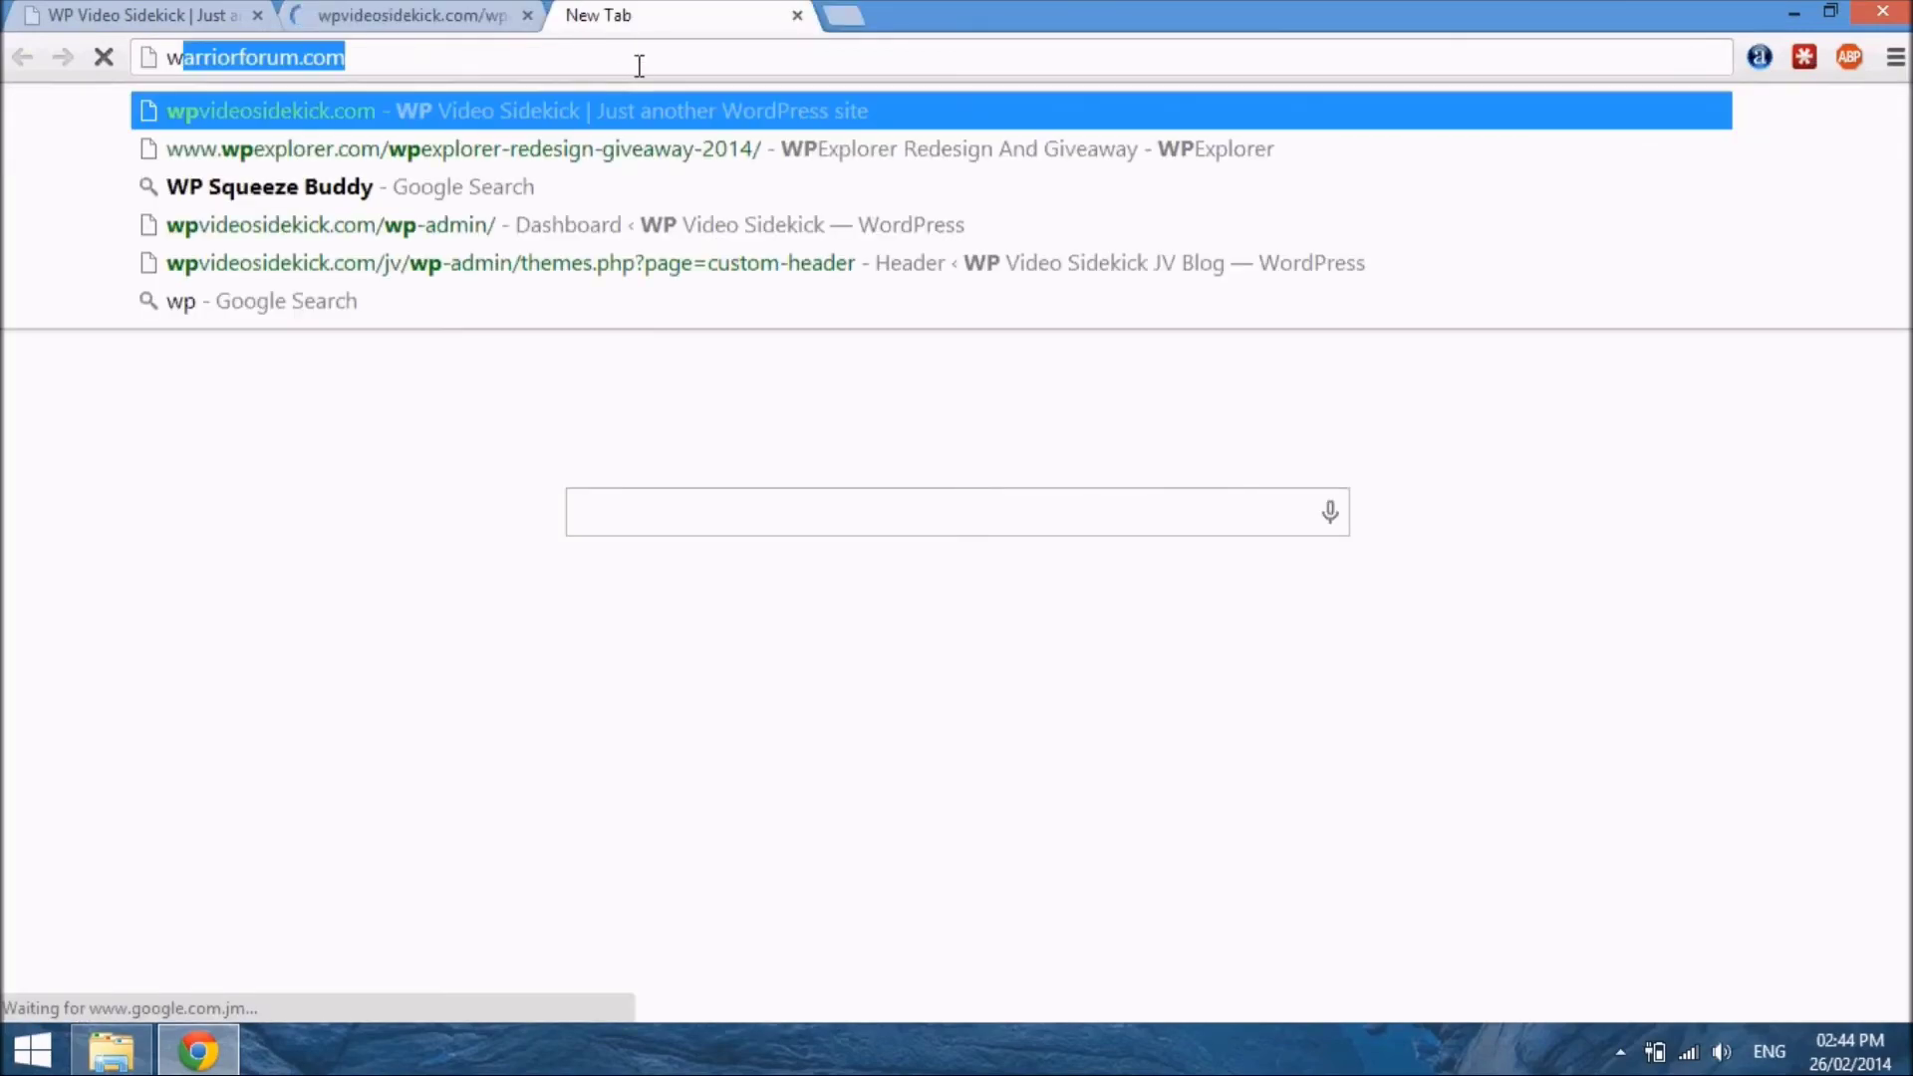
type("pv")
key("Return")
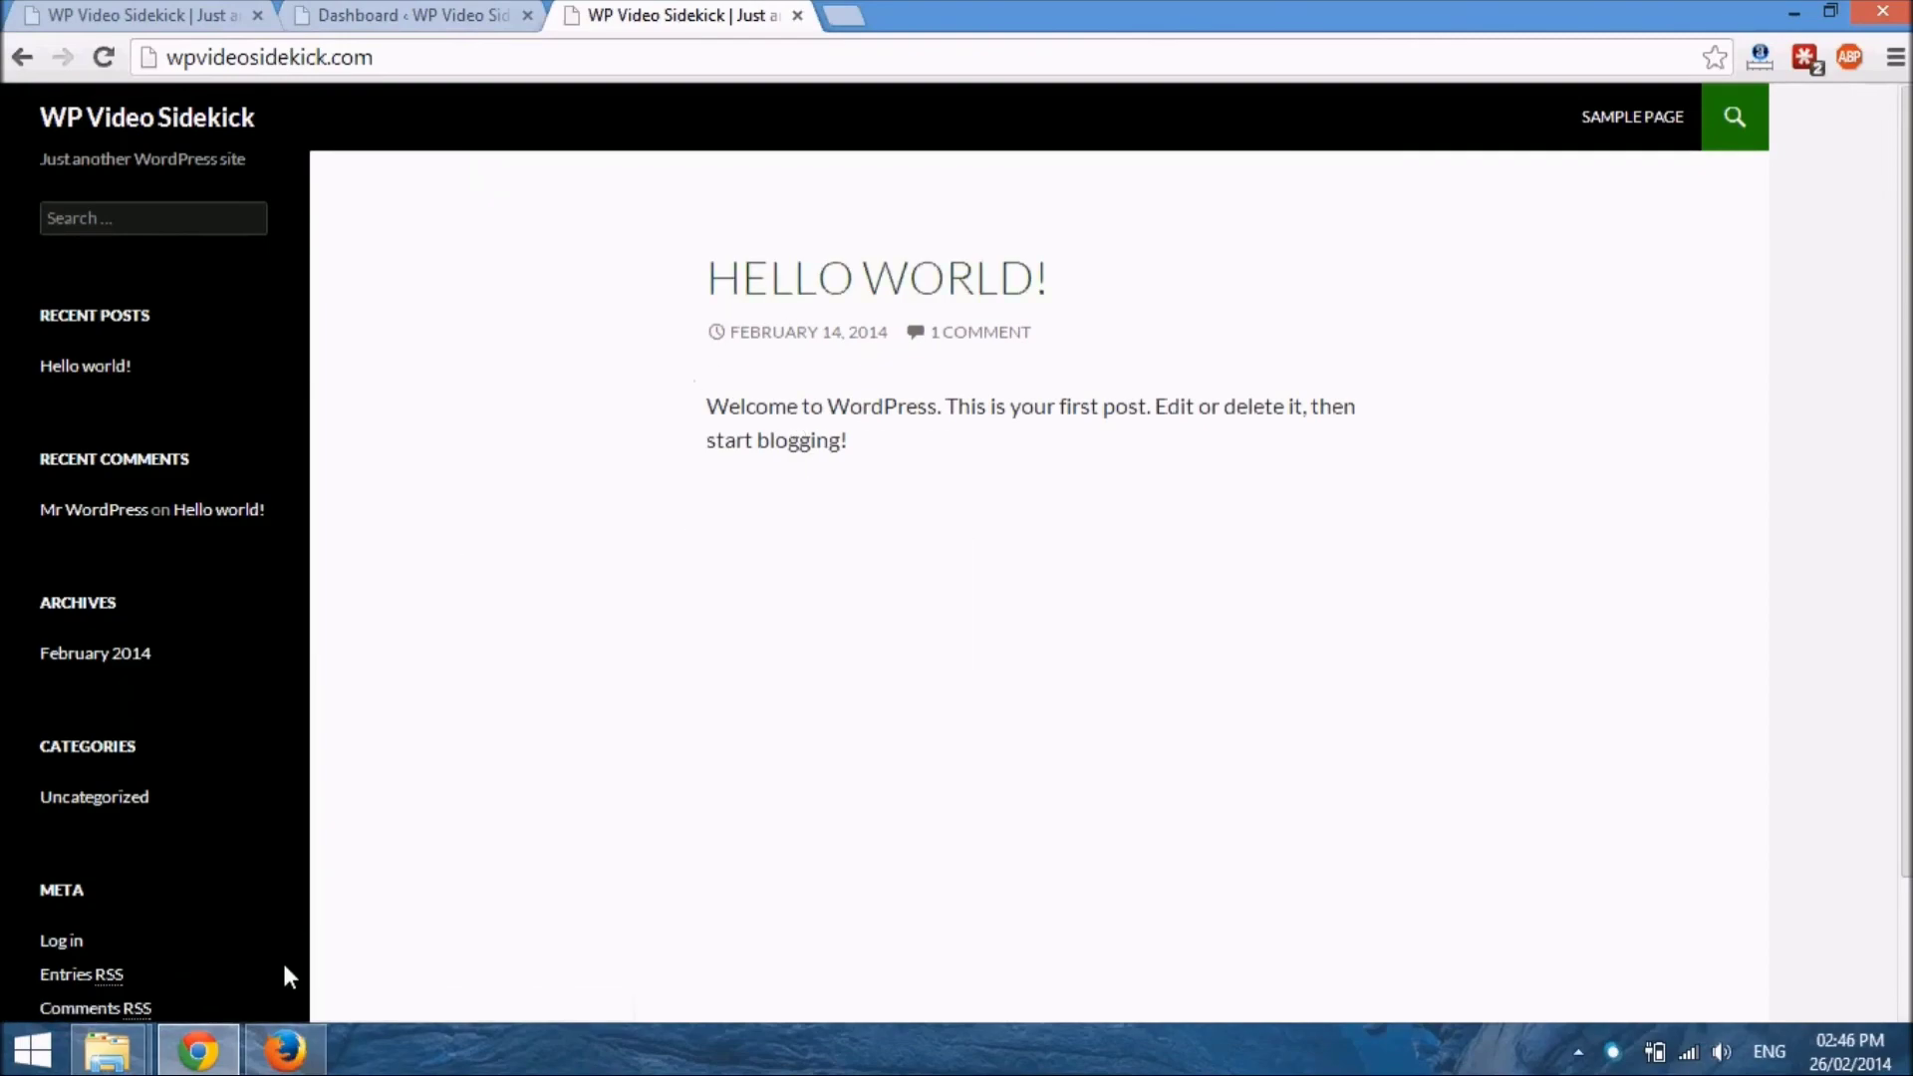
Switch to Firefox and load the wpvideosidekick.com front page there
mouse_move(286, 1053)
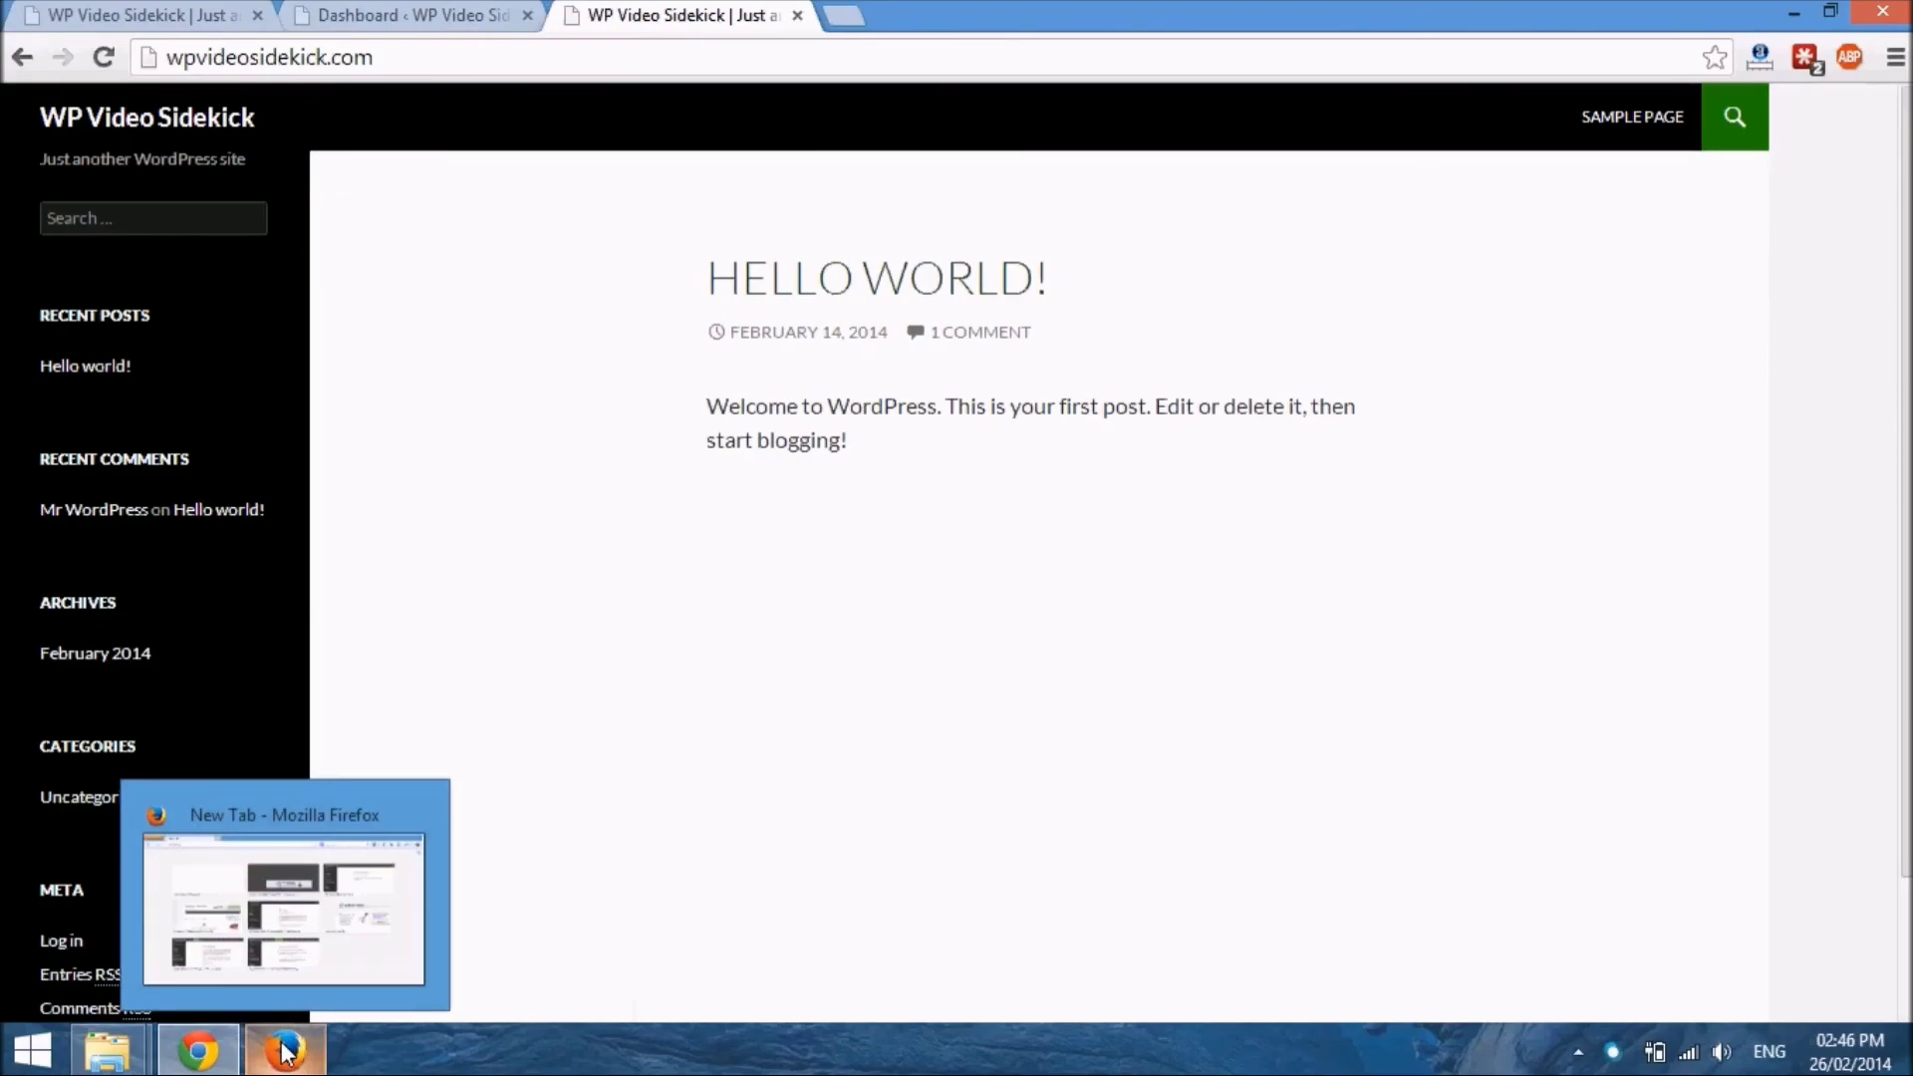
left_click(286, 1052)
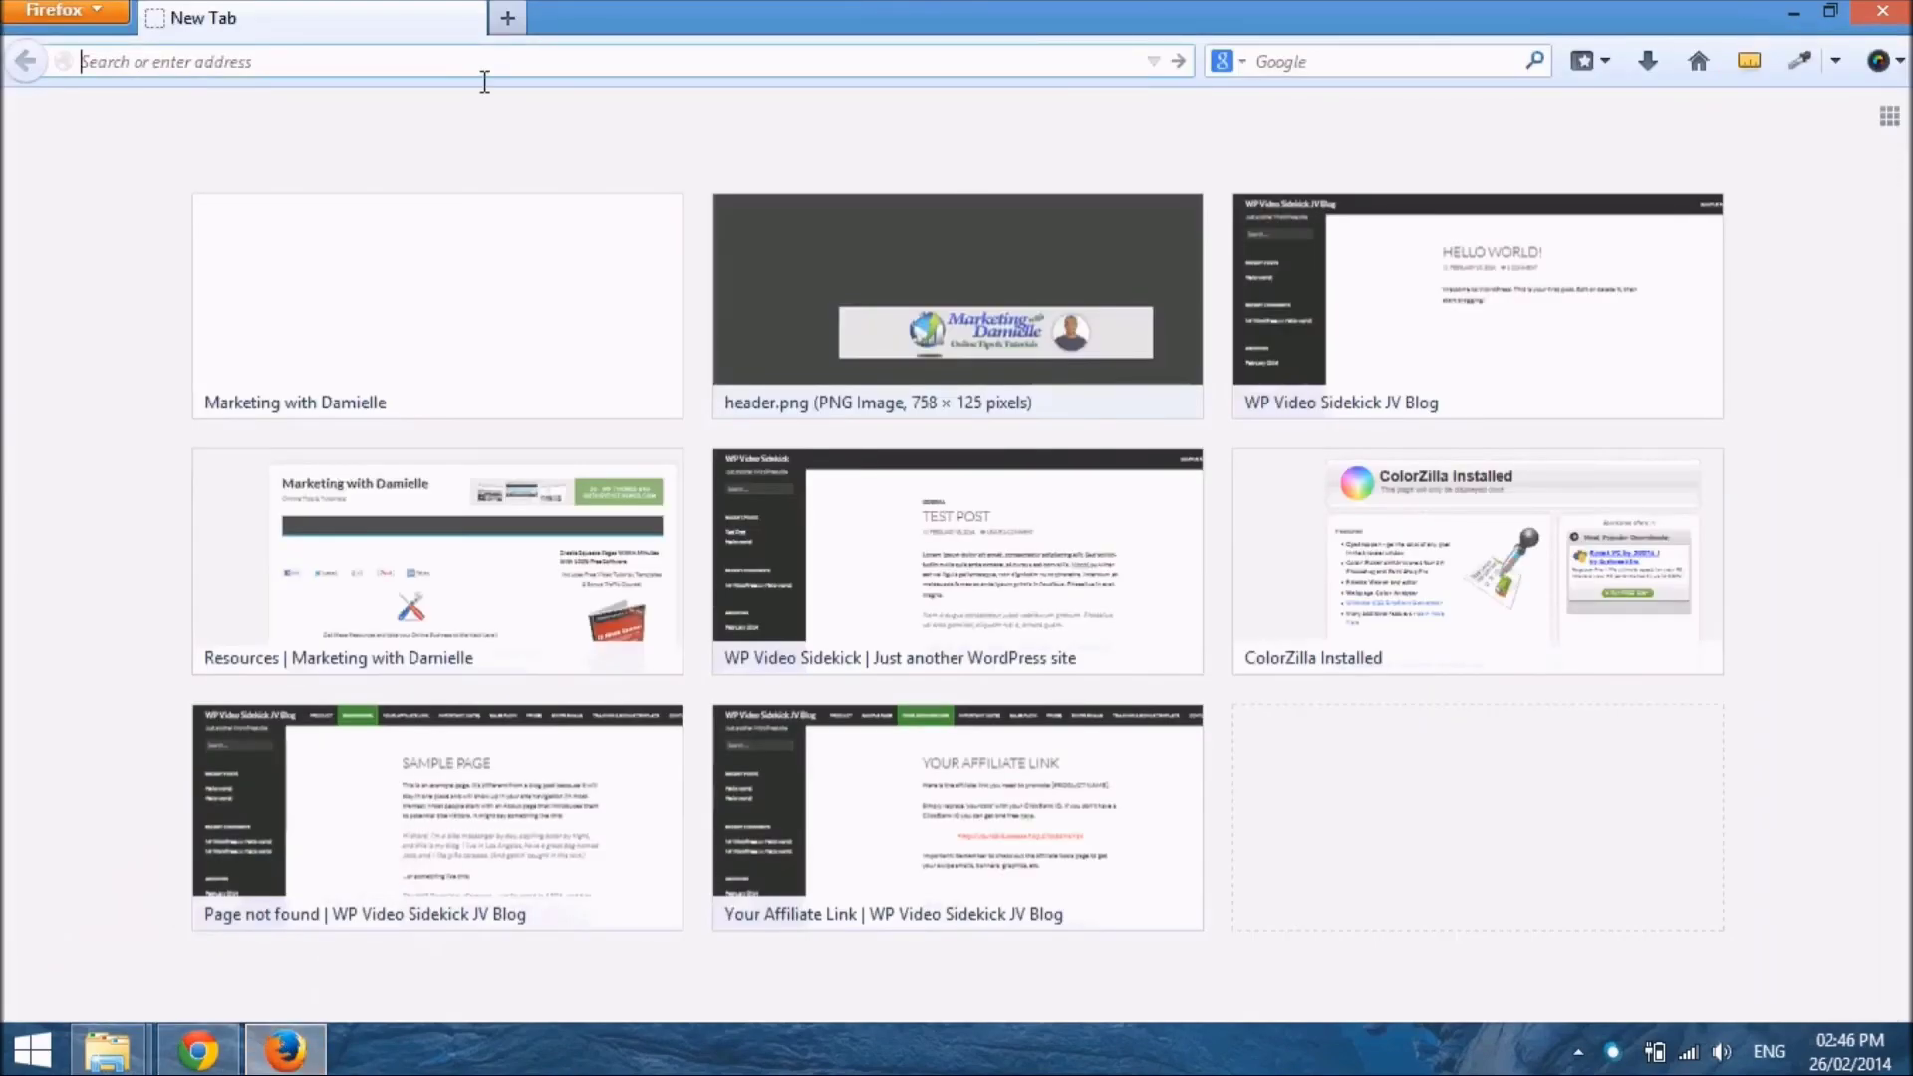
type("wpvideosidekick.com/")
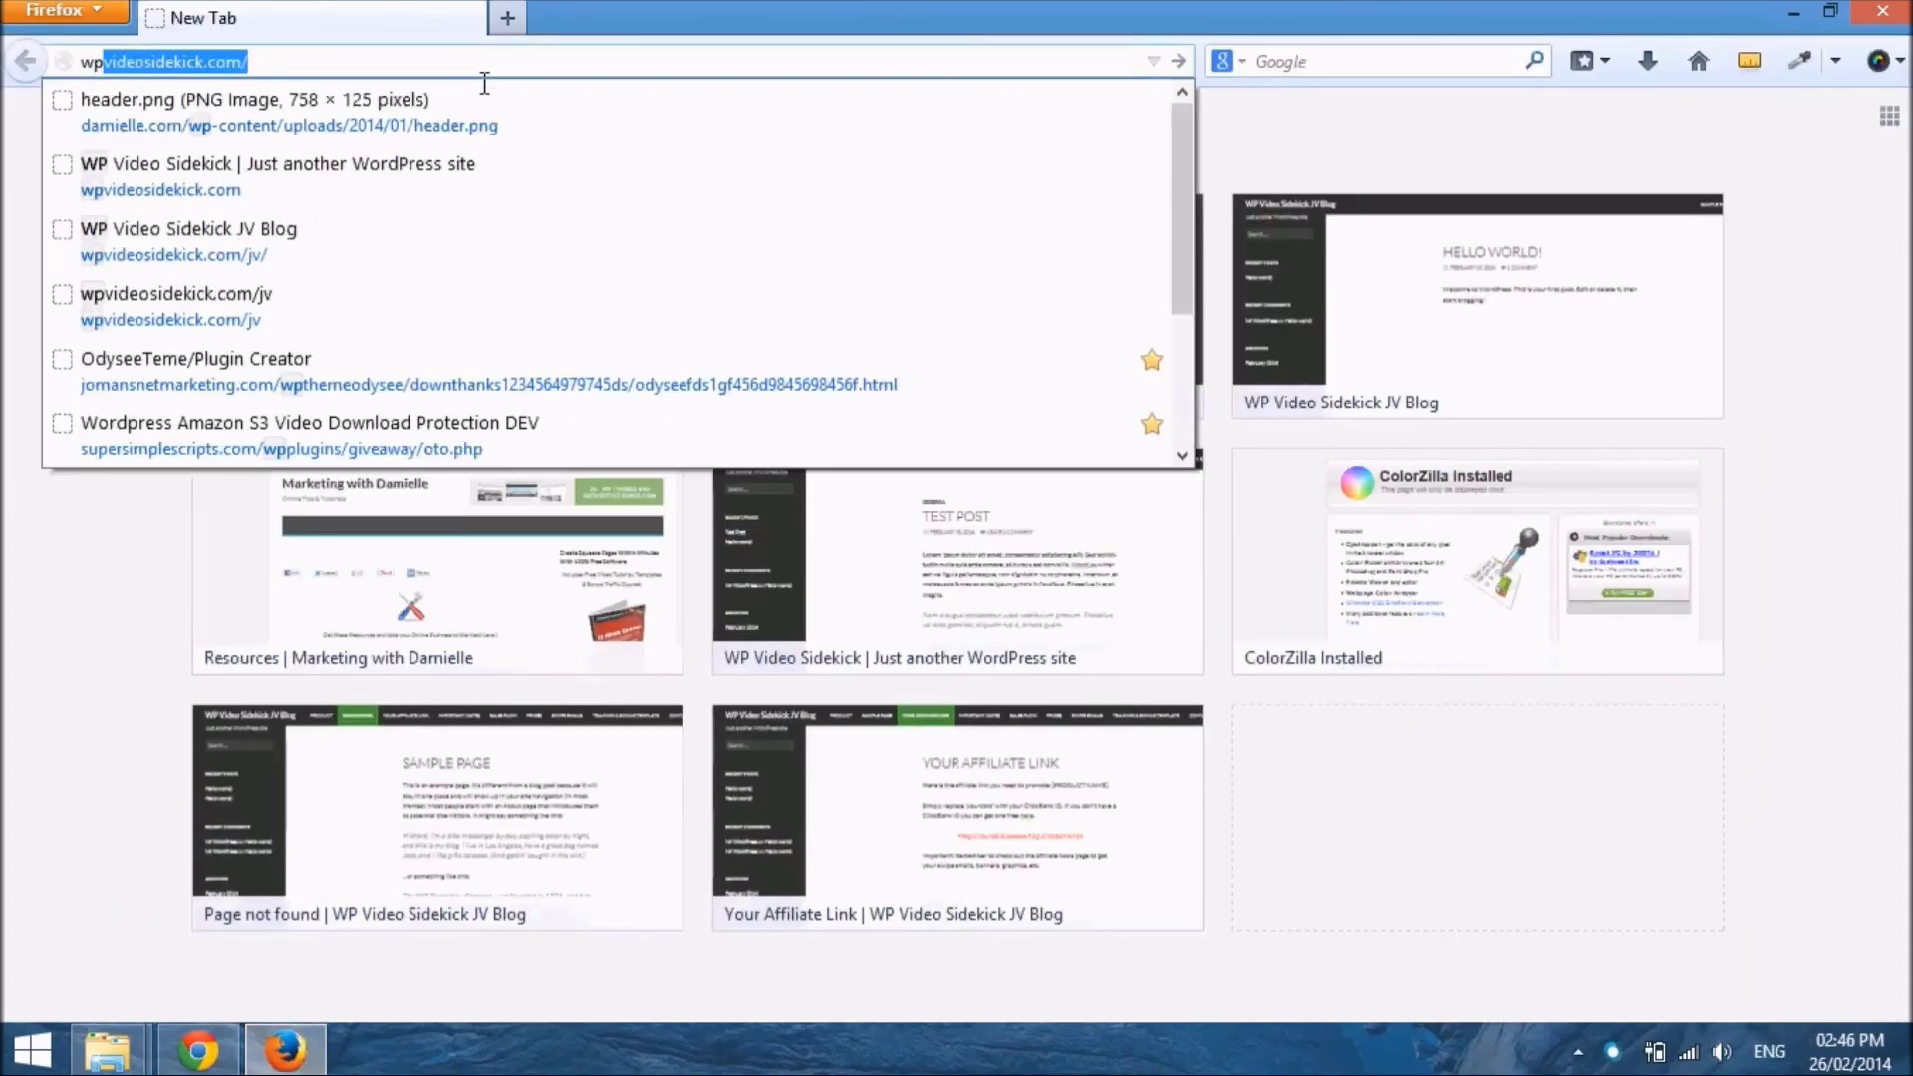
key("Return")
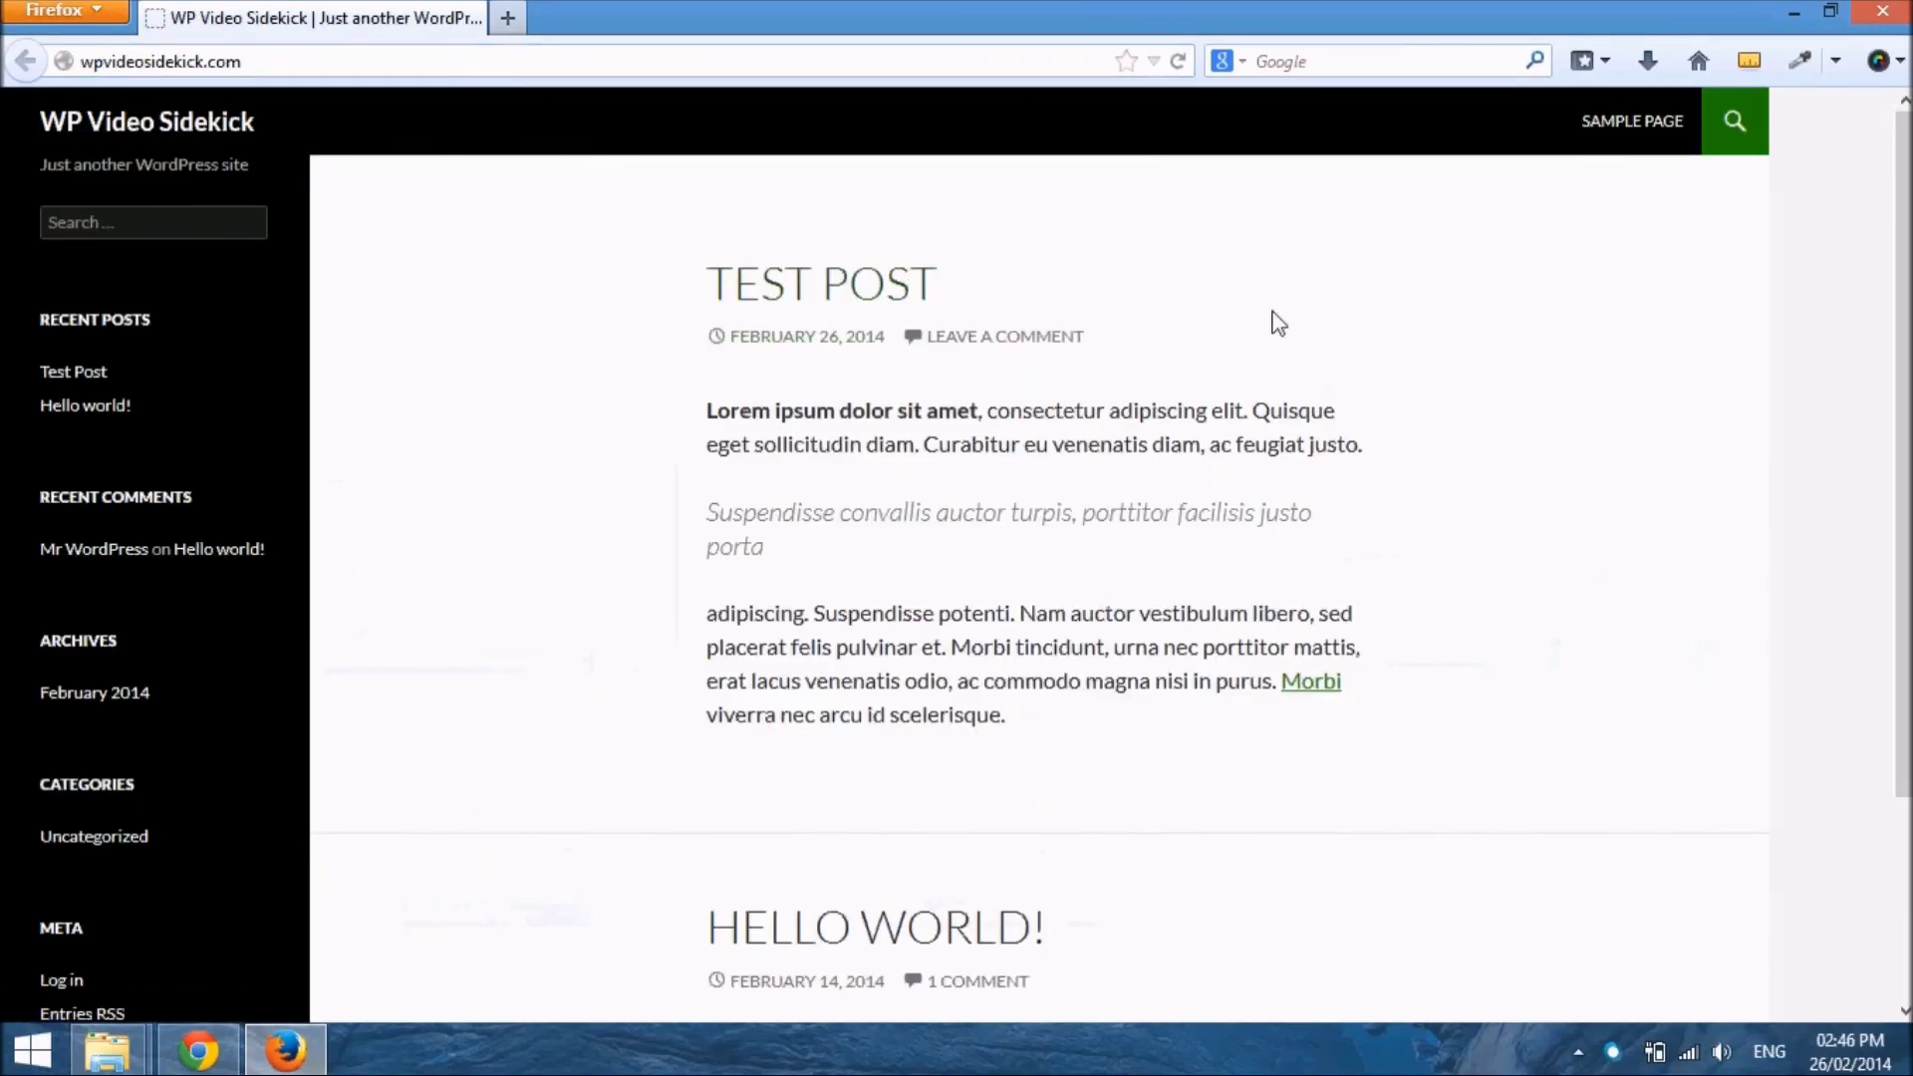
Examine how the Test Post and Hello World entries are laid out on the site's front page
scroll(1294, 369, "down", 3)
scroll(1285, 371, "up", 3)
scroll(1296, 372, "down", 4)
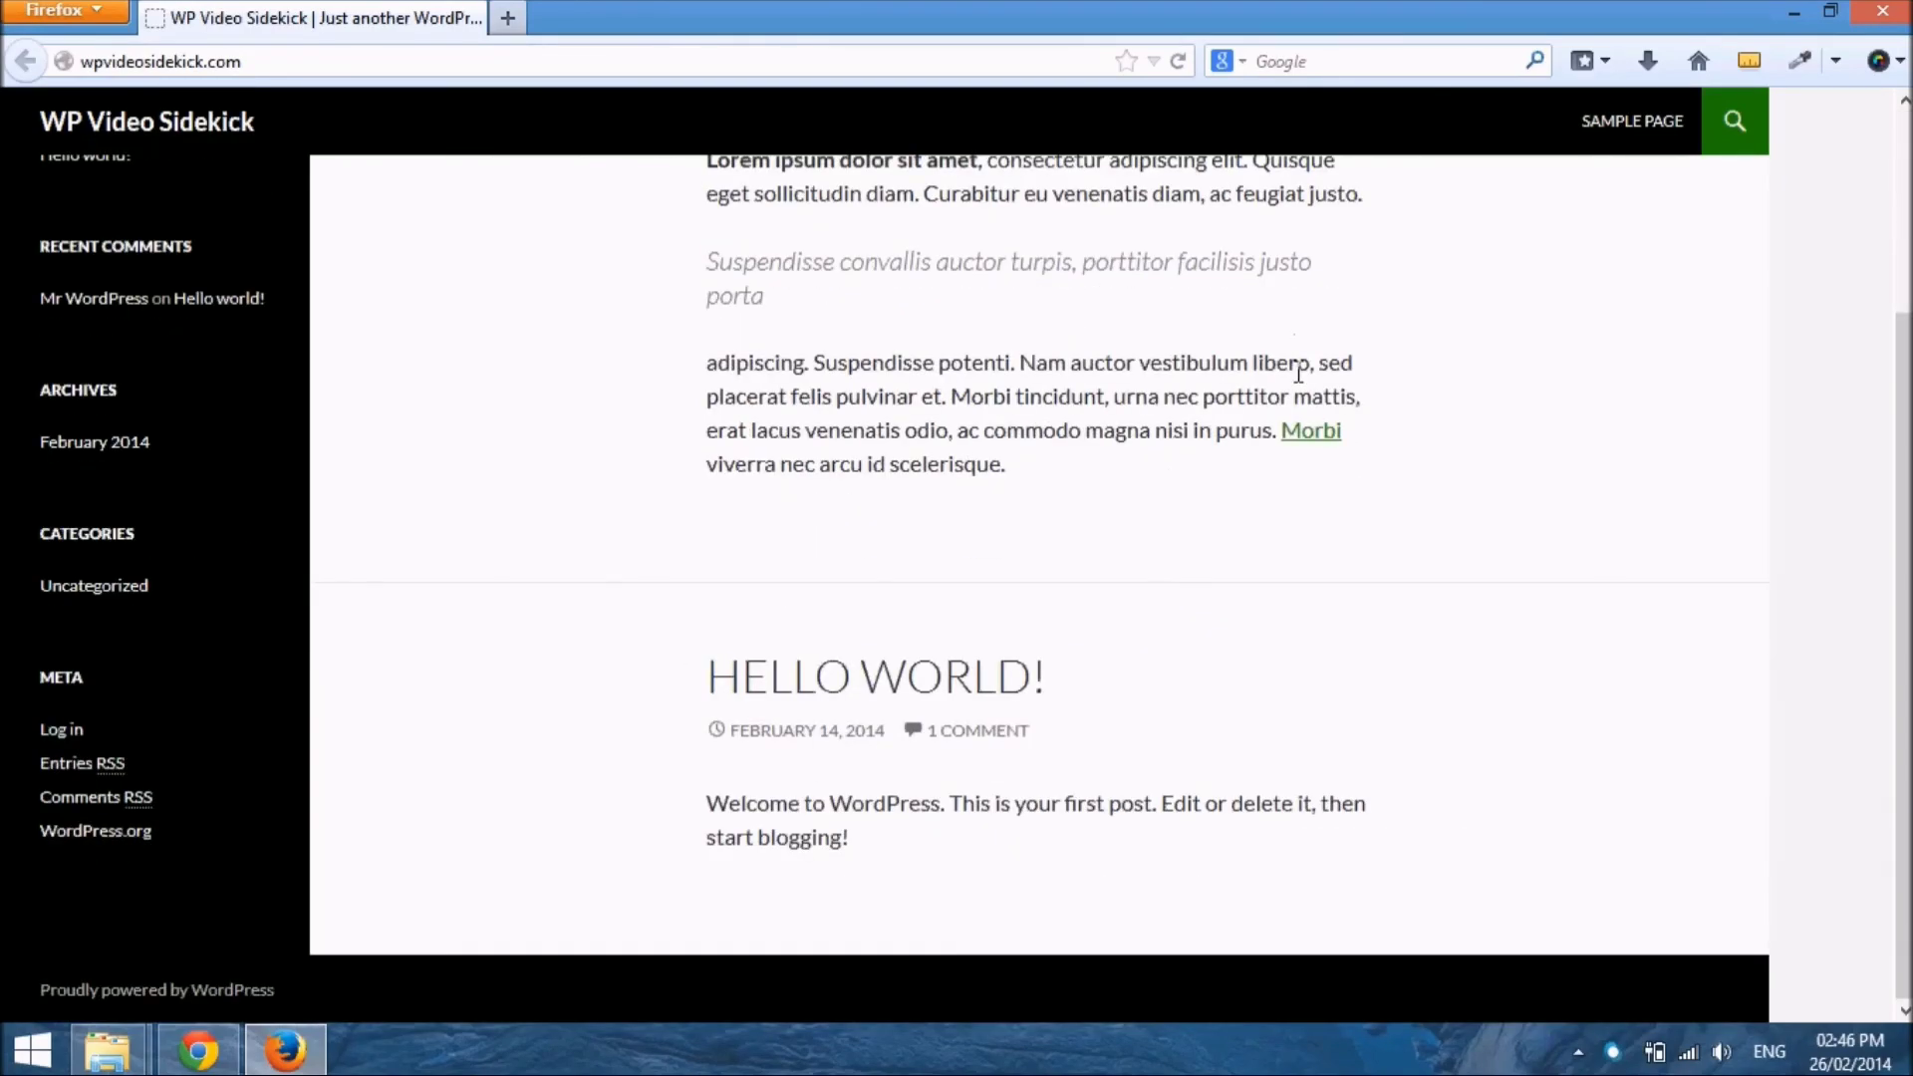
scroll(1285, 650, "up", 3)
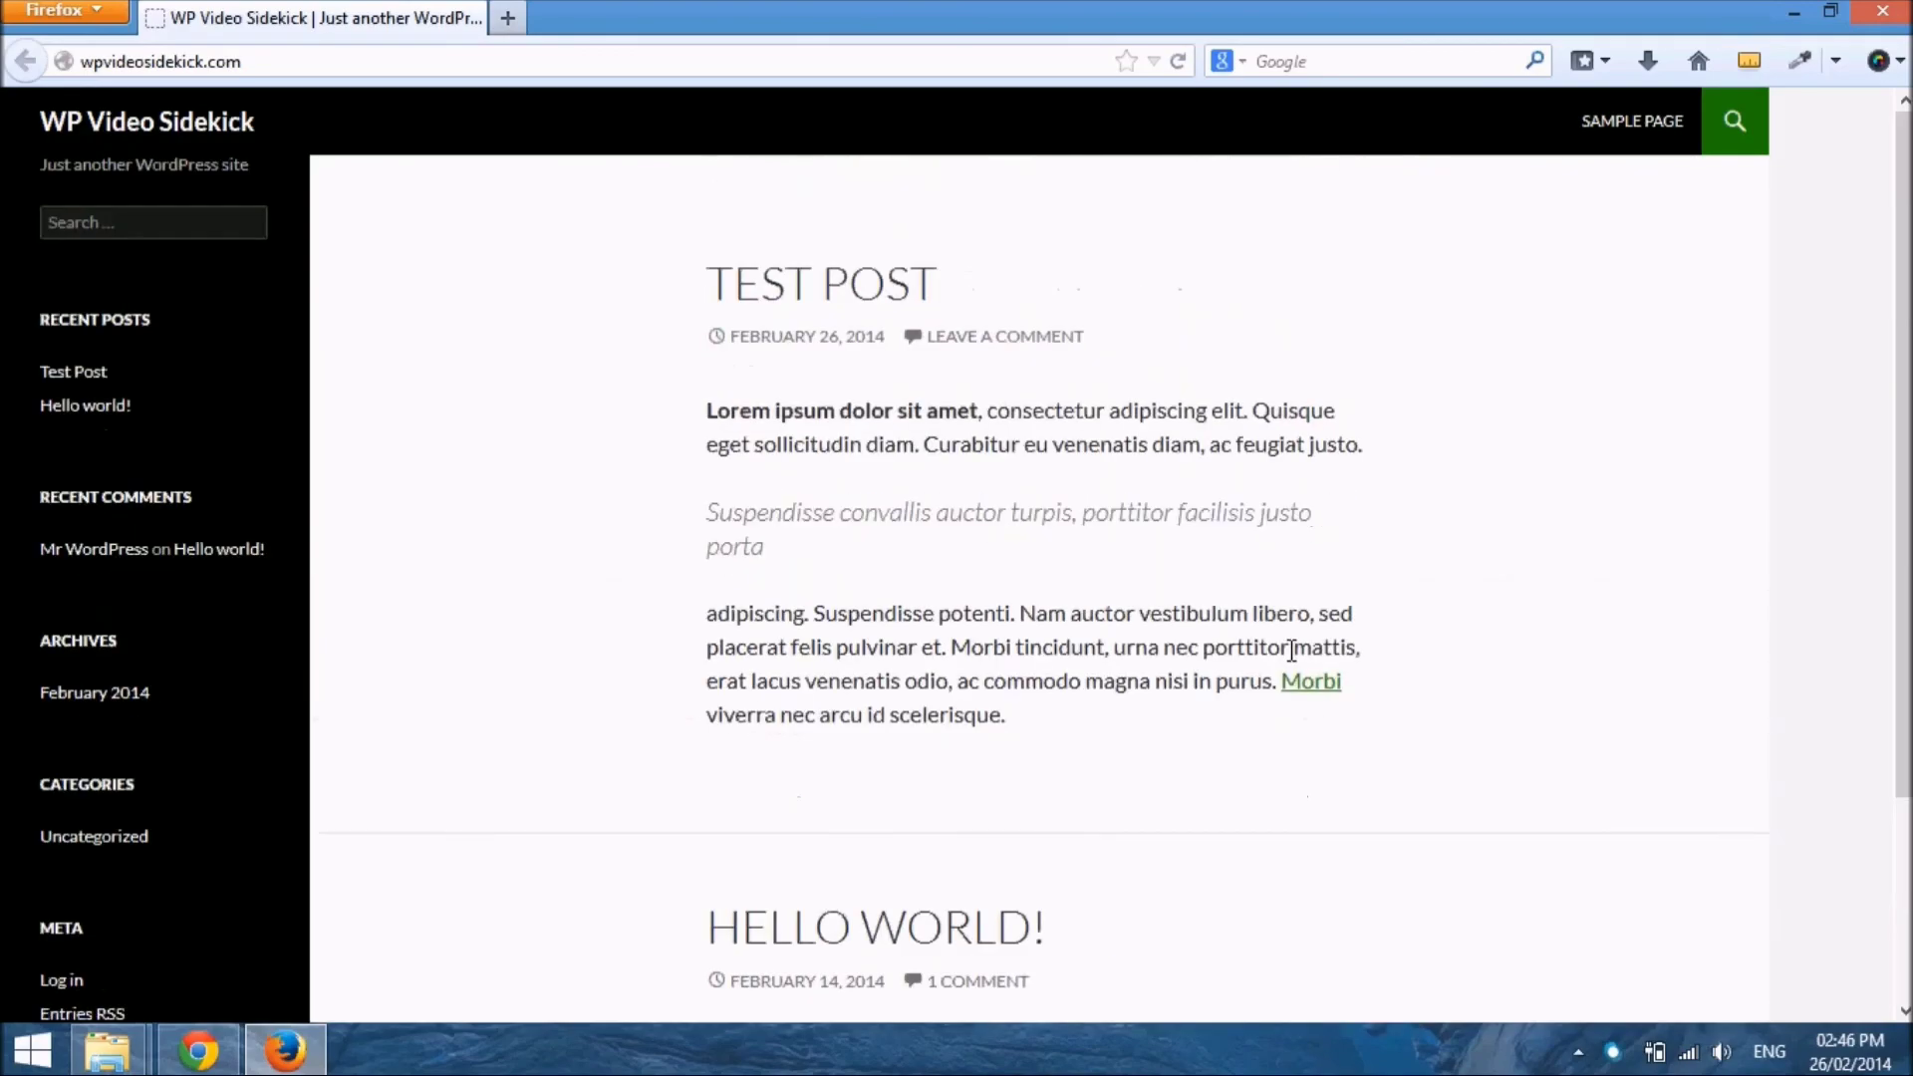
scroll(1285, 650, "down", 3)
scroll(1285, 650, "up", 3)
scroll(1291, 651, "down", 3)
scroll(1285, 650, "up", 3)
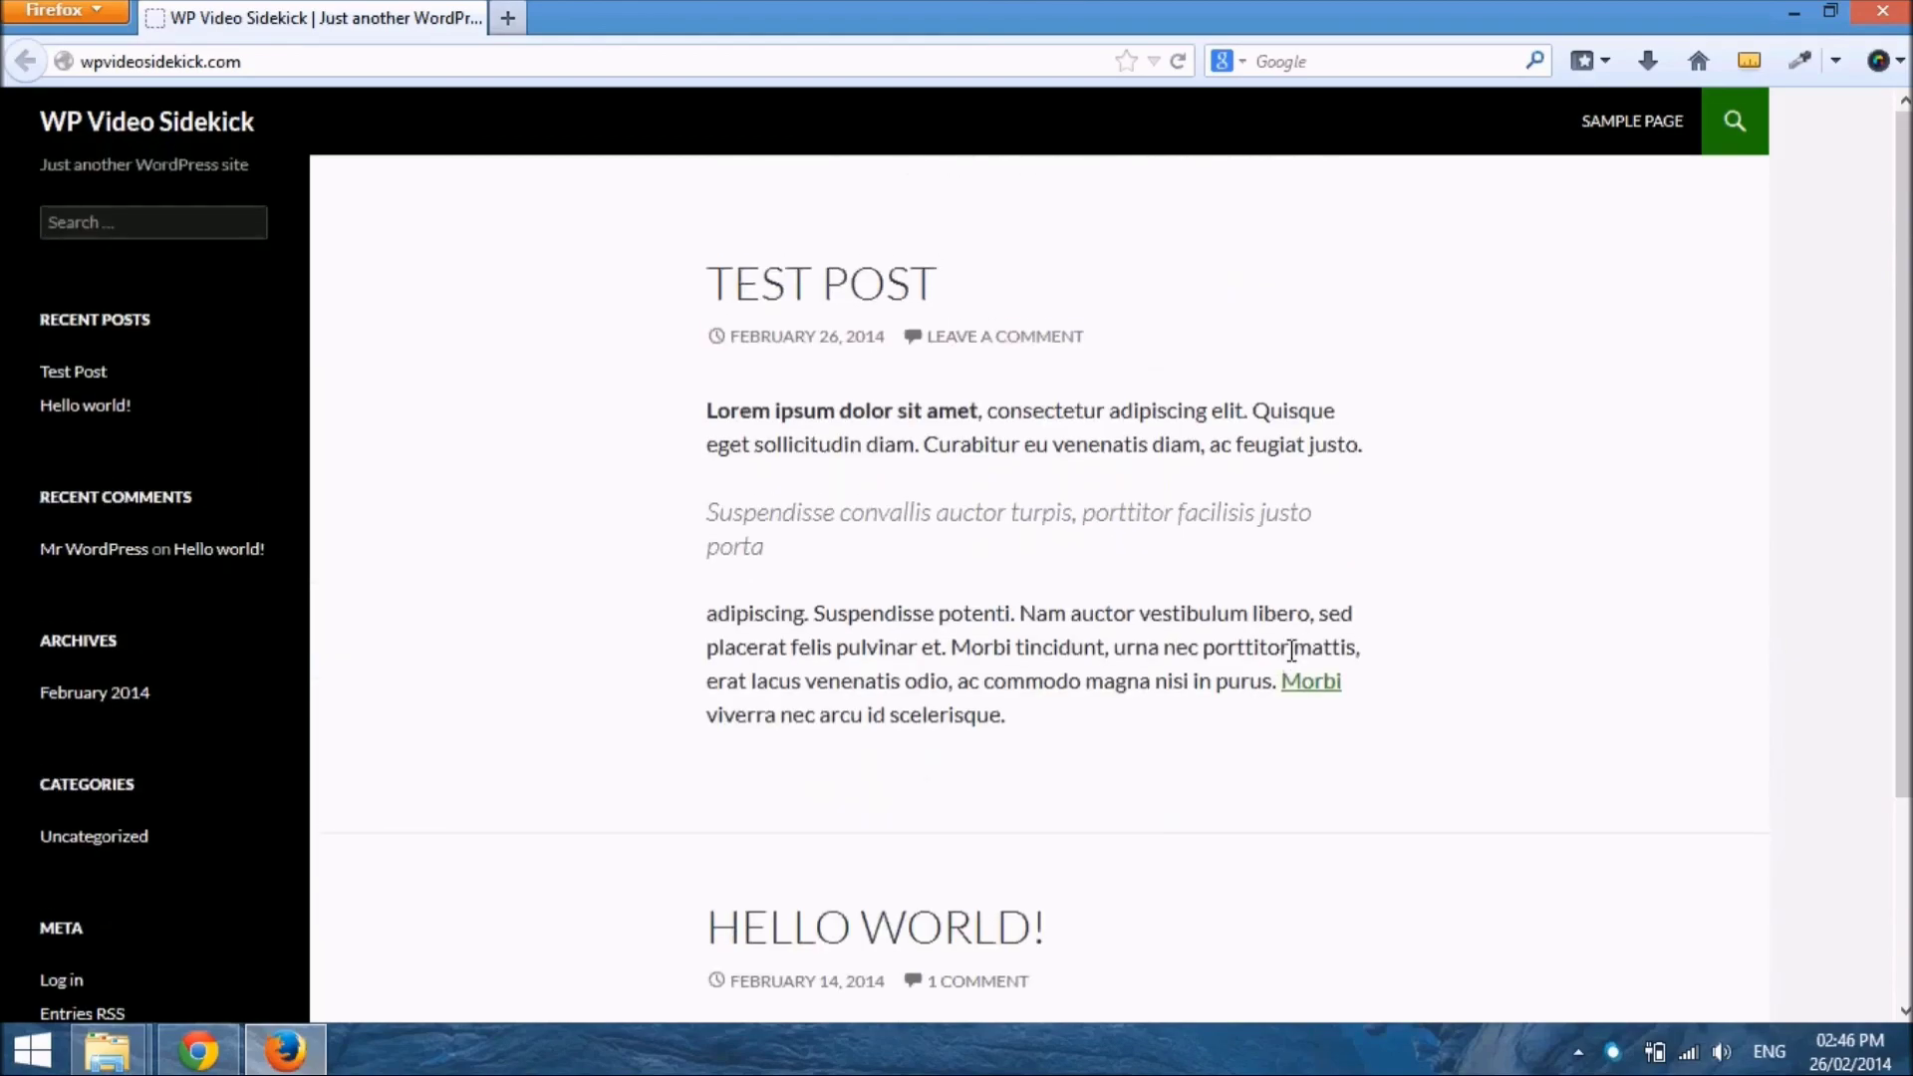